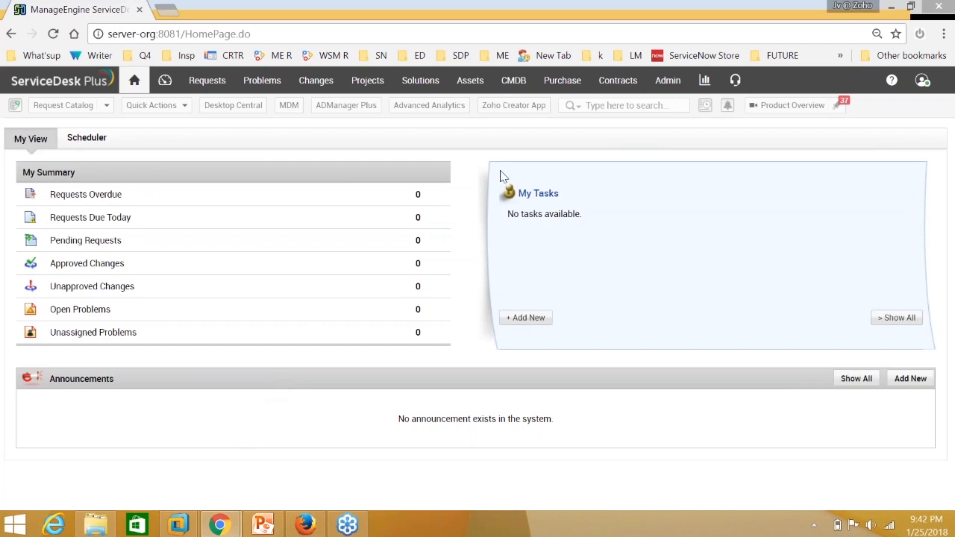
# Open the ME Integrations settings by searching 'ME integ' in Admin Settings.
pyautogui.click(674, 90)
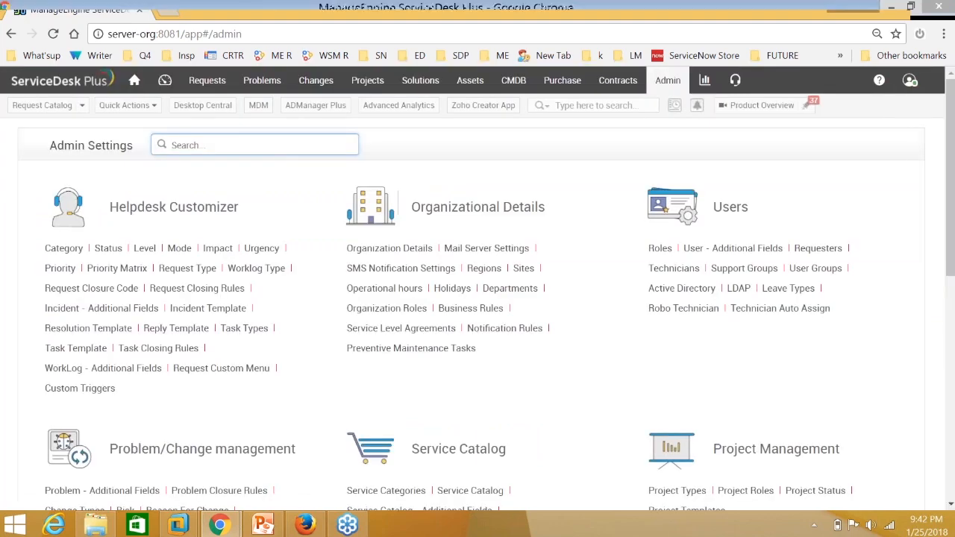
pyautogui.write('ME')
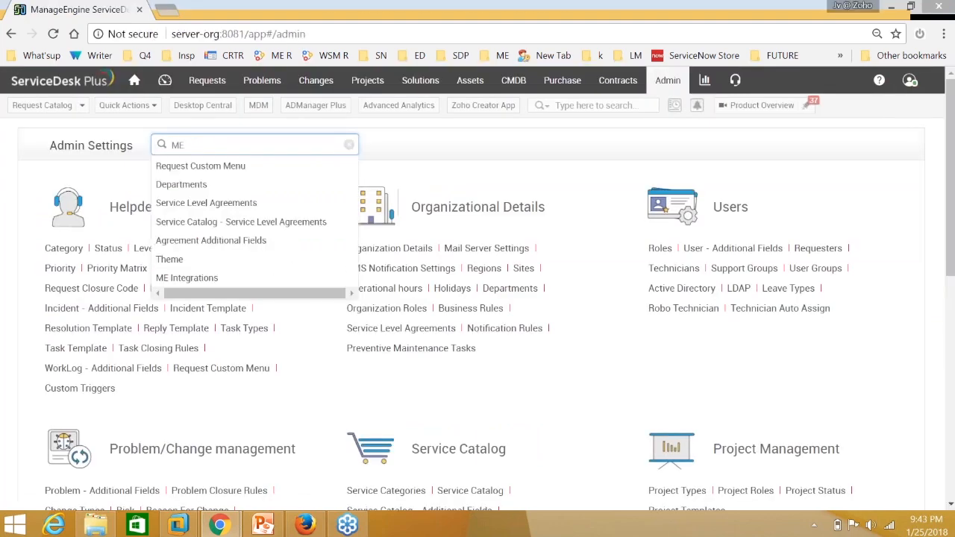
pyautogui.write(' integ')
pyautogui.press('Down')
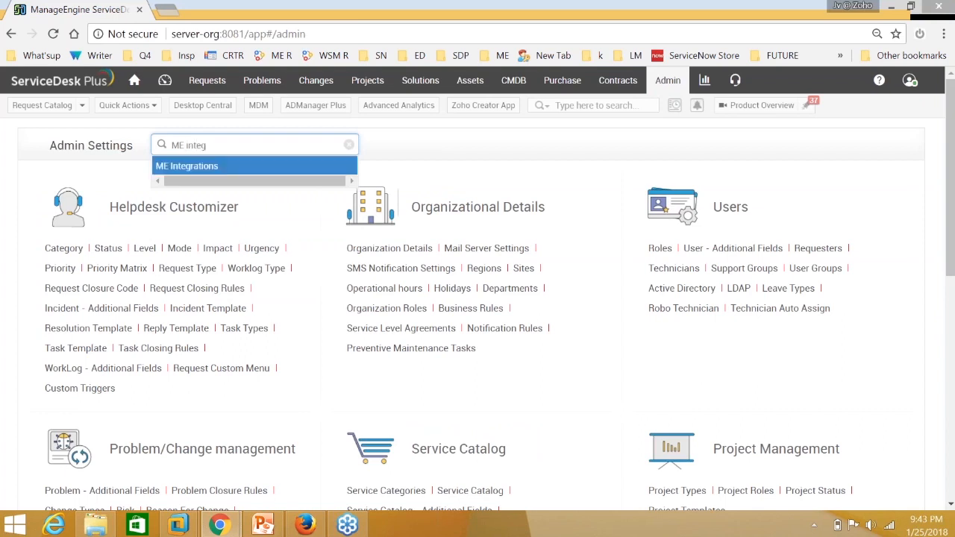
pyautogui.press('Return')
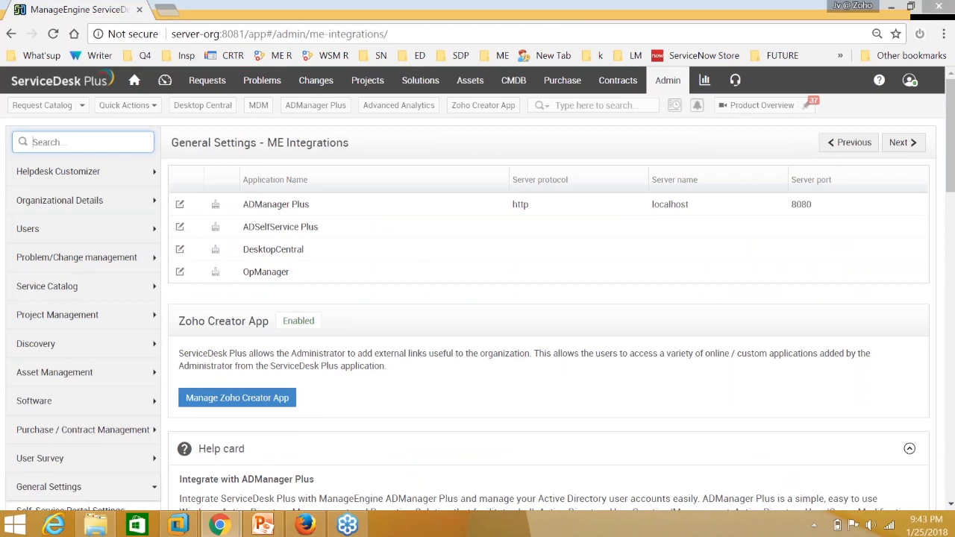
# Review the ADManager Plus server settings (localhost, port 8080, http), then test and save them.
pyautogui.click(299, 208)
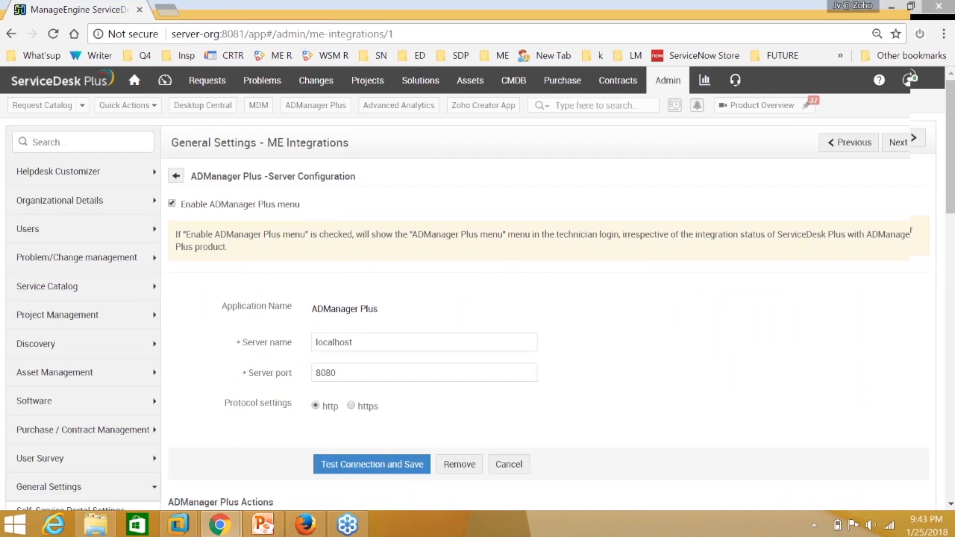
pyautogui.scroll(-1, 911, 159)
pyautogui.scroll(1, 910, 163)
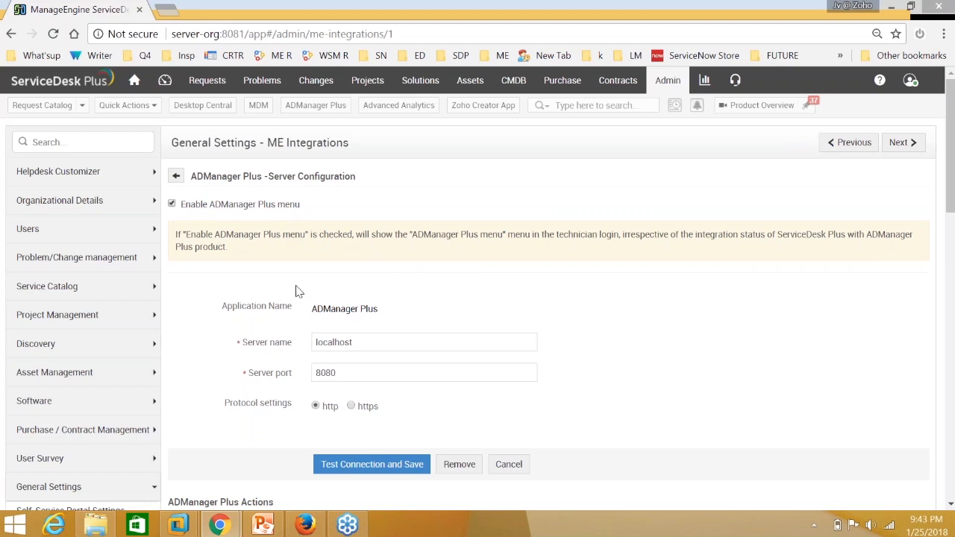
pyautogui.scroll(-1, 323, 308)
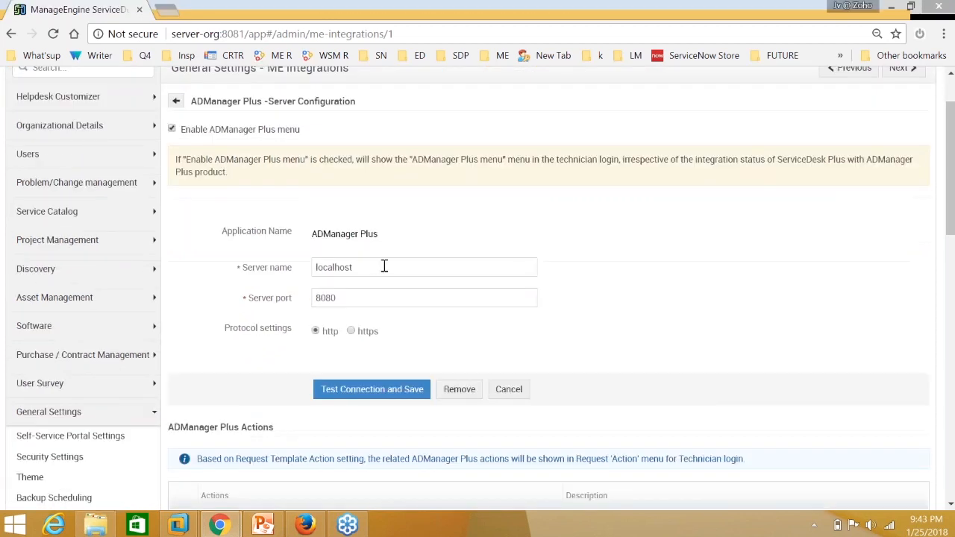
pyautogui.moveTo(375, 267); pyautogui.dragTo(315, 267)
pyautogui.moveTo(345, 301); pyautogui.dragTo(308, 297)
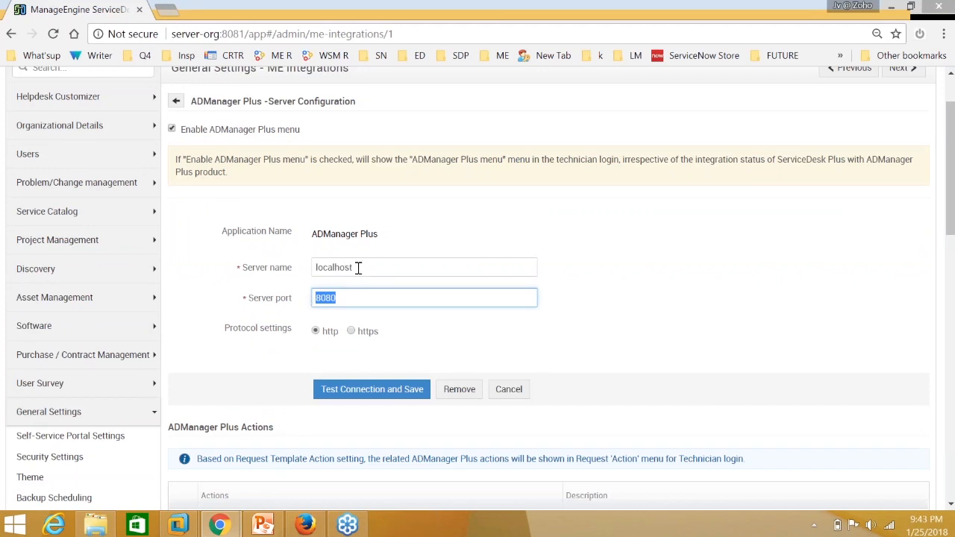
pyautogui.doubleClick(317, 262)
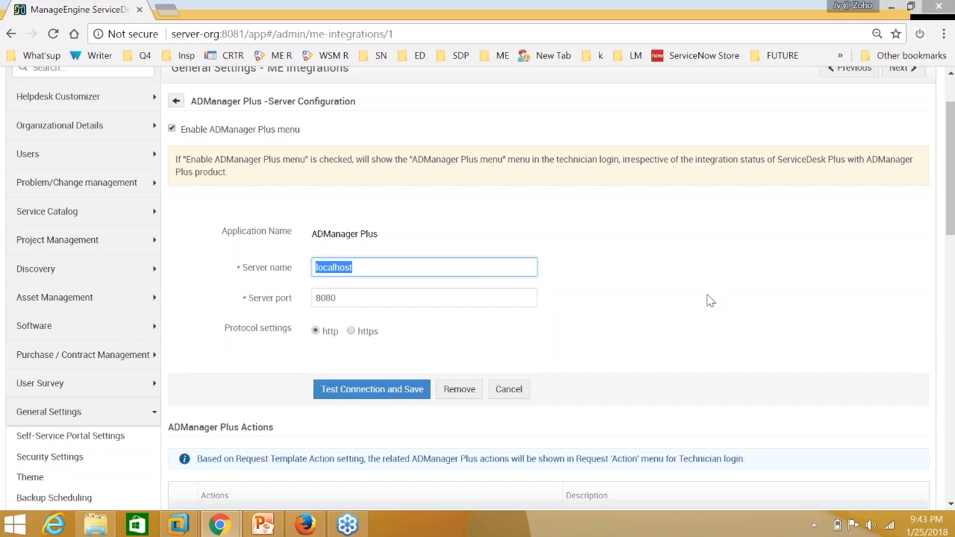
pyautogui.click(378, 298)
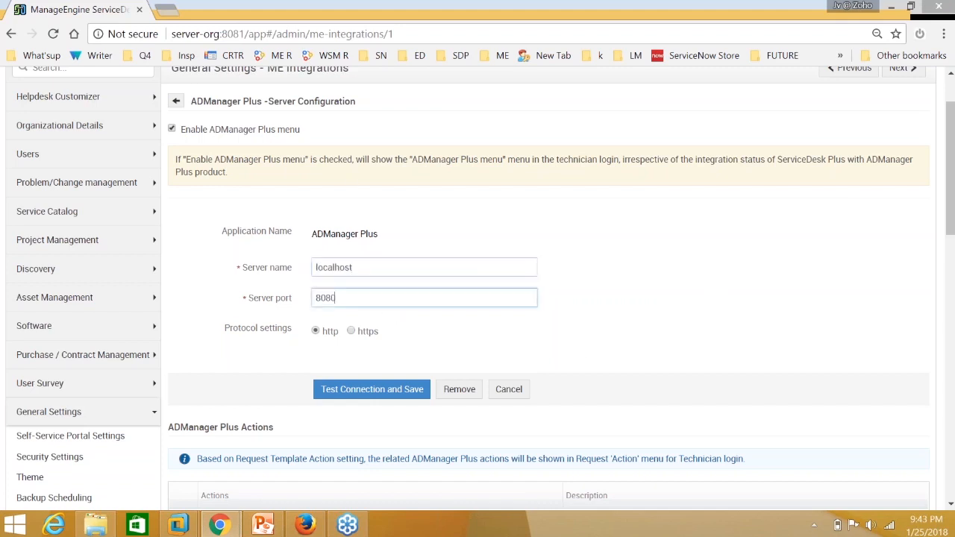
pyautogui.click(372, 390)
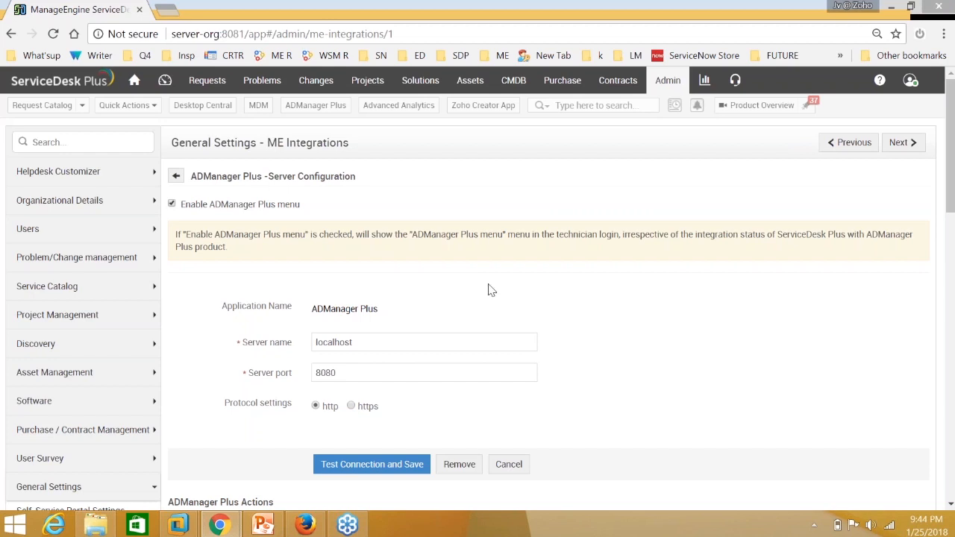
pyautogui.moveTo(310, 526)
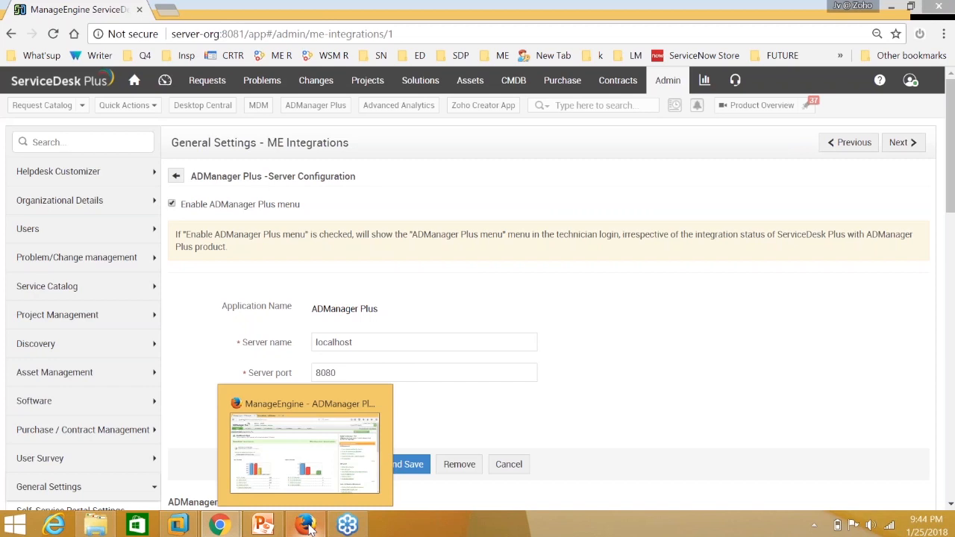
# Switch to ADManager Plus and go to the AD Mgmt User Management page.
pyautogui.click(309, 526)
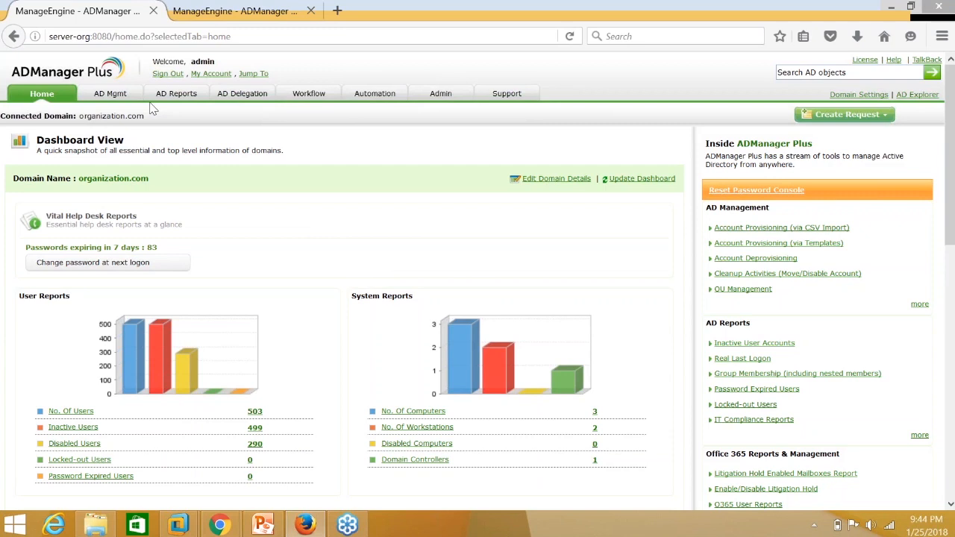
pyautogui.click(440, 93)
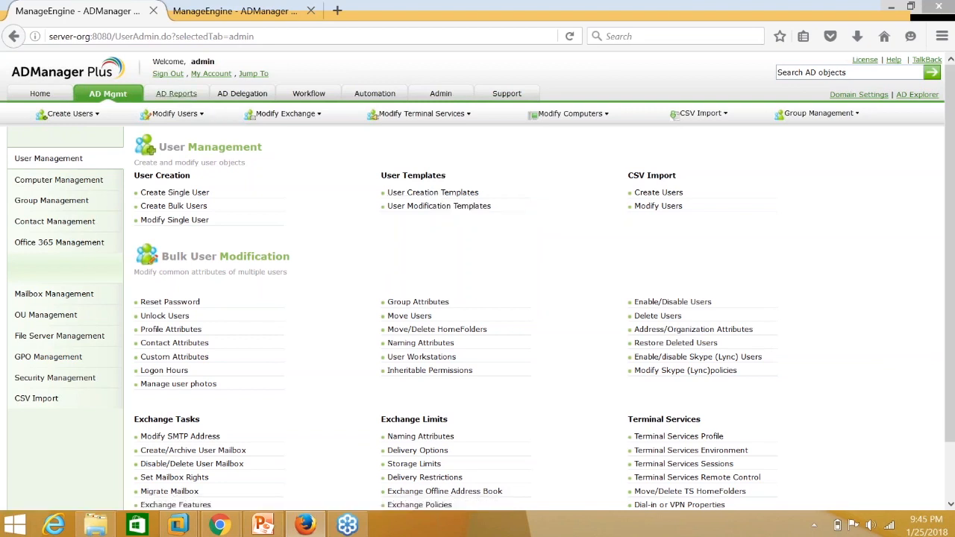
# Browse the Office 365 and NTFS reports under AD Reports, then go to the Admin tab.
pyautogui.click(176, 94)
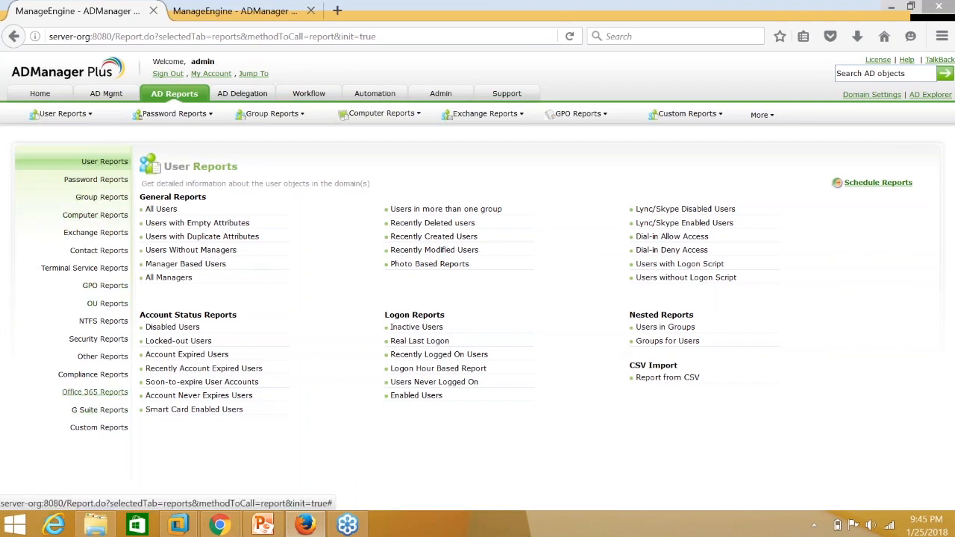
pyautogui.click(95, 395)
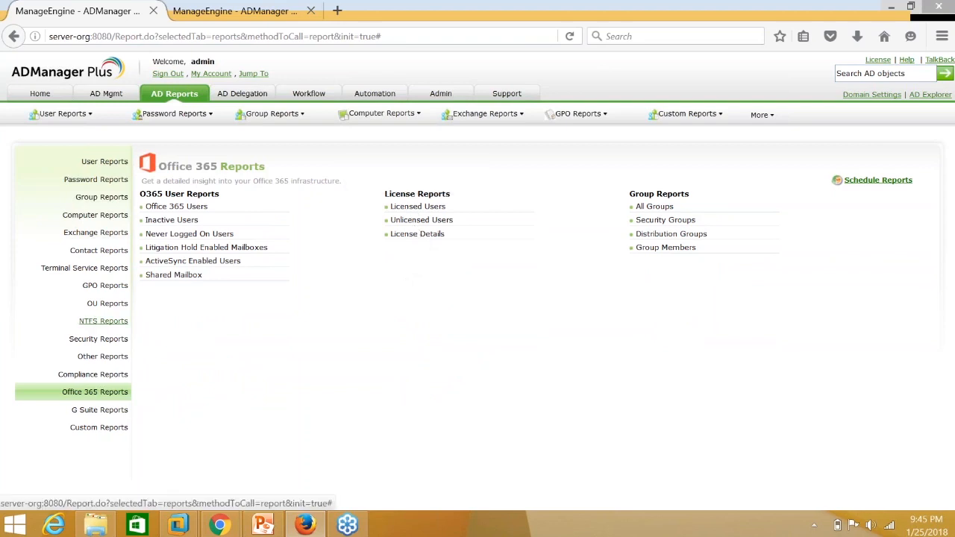
pyautogui.click(112, 322)
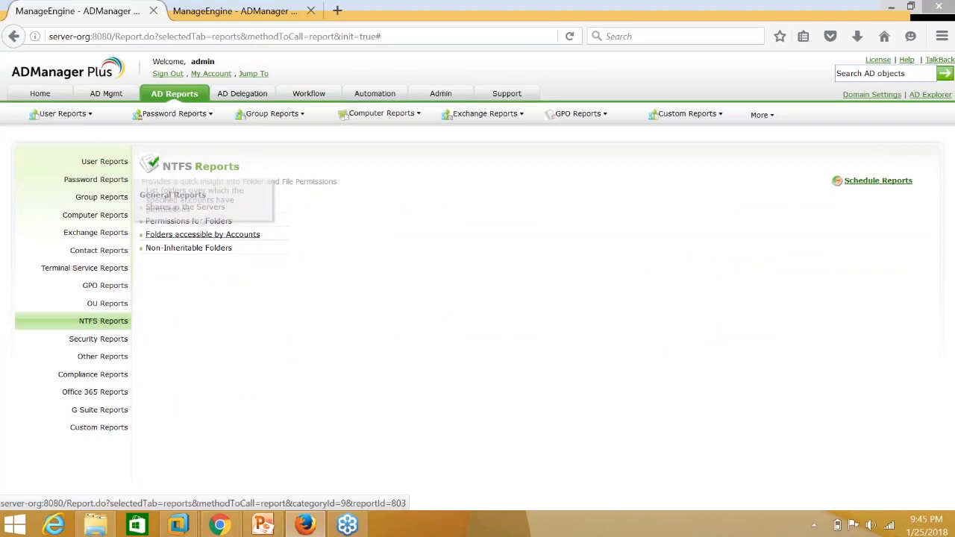
pyautogui.moveTo(99, 110)
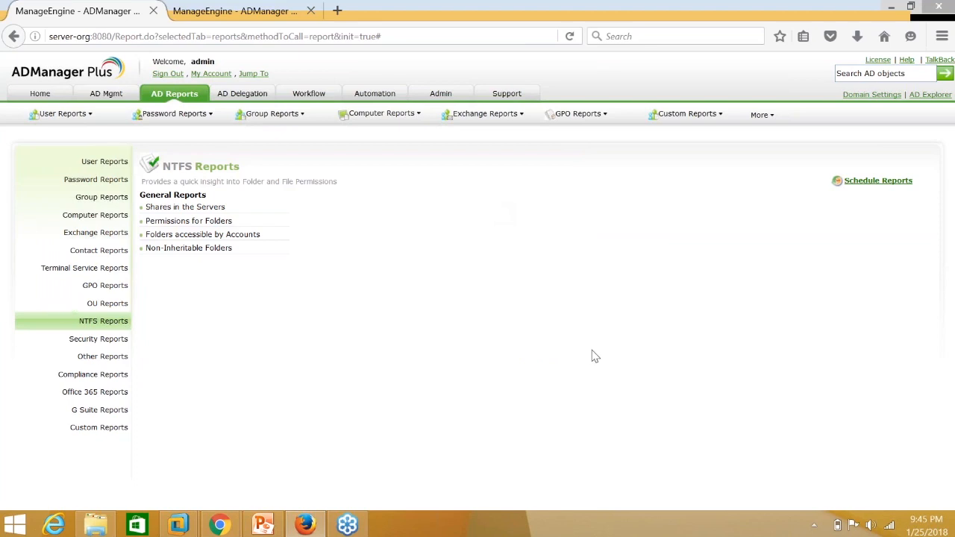
pyautogui.click(441, 95)
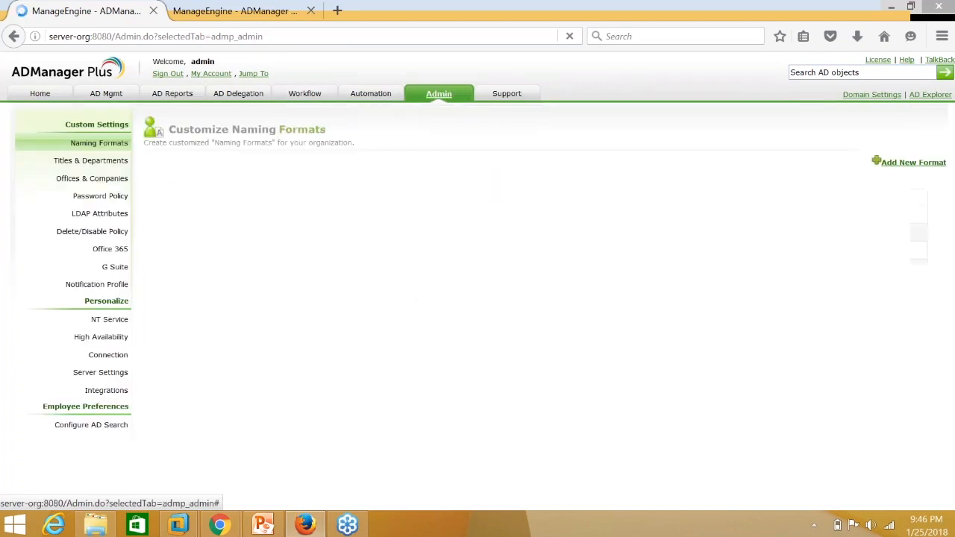
# Enable tight integration on the ServiceDesk Plus integration (server-org, port 8081).
pyautogui.click(107, 391)
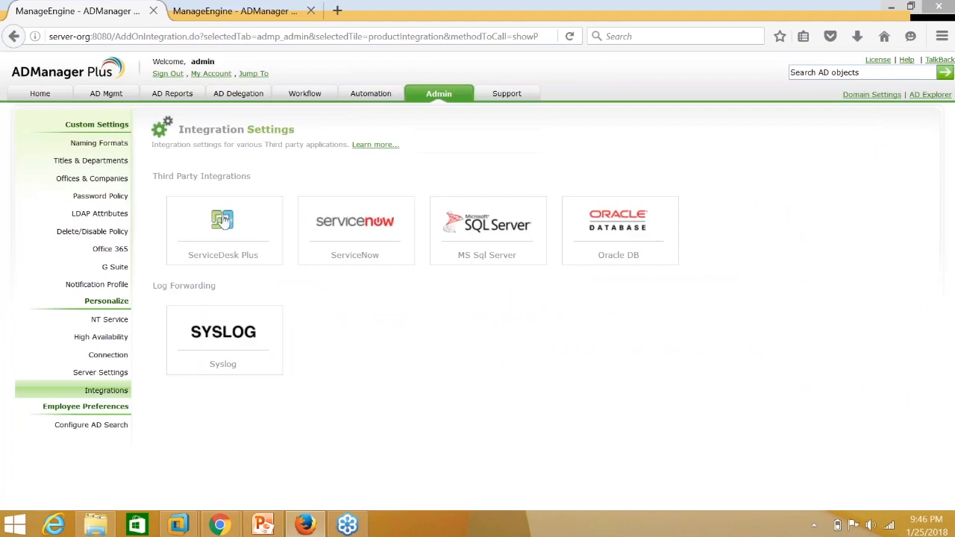
pyautogui.click(233, 224)
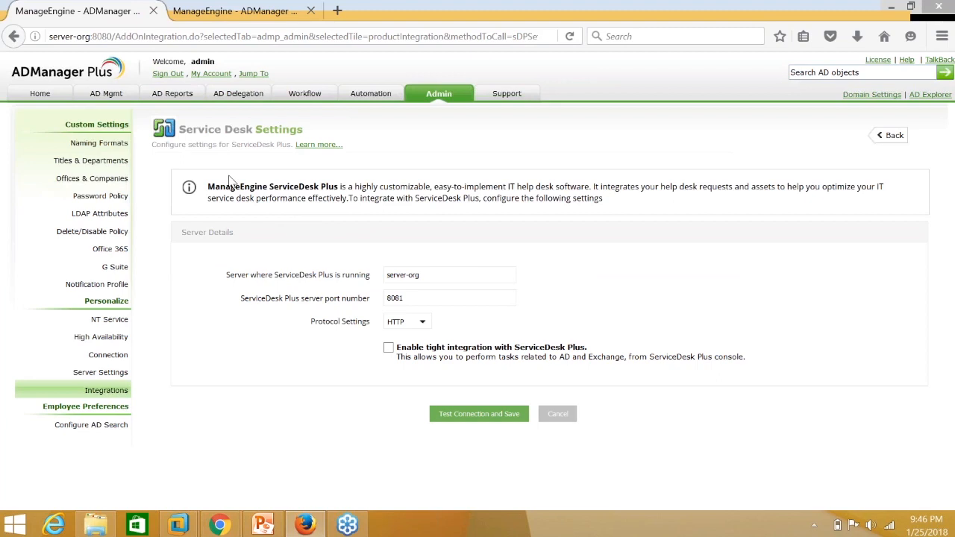
pyautogui.moveTo(441, 276); pyautogui.dragTo(363, 276)
pyautogui.moveTo(412, 299); pyautogui.dragTo(371, 292)
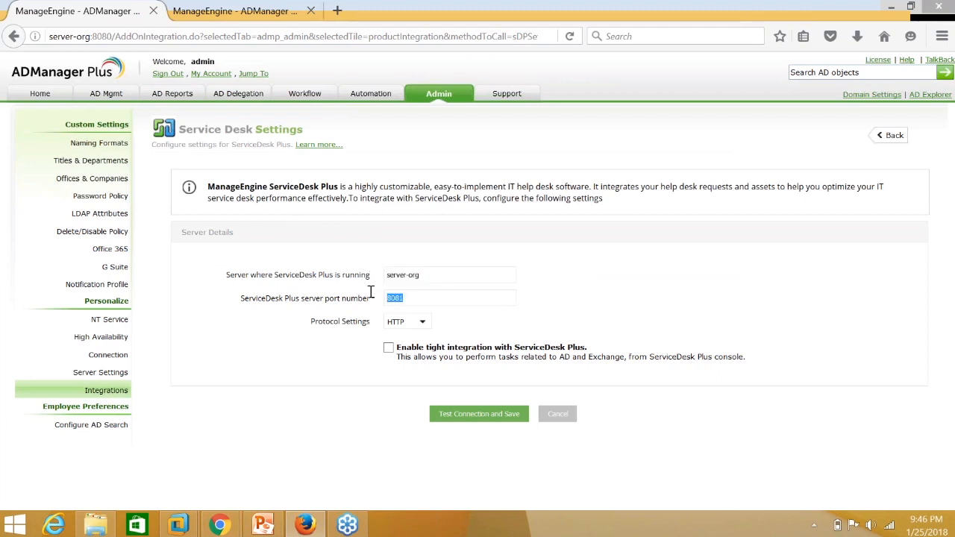
pyautogui.click(389, 348)
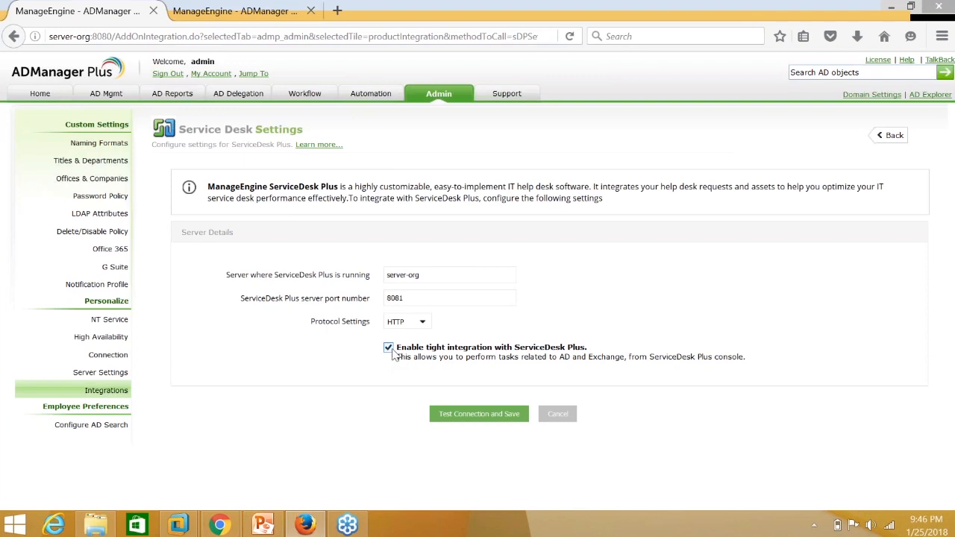
pyautogui.moveTo(398, 355); pyautogui.dragTo(593, 347)
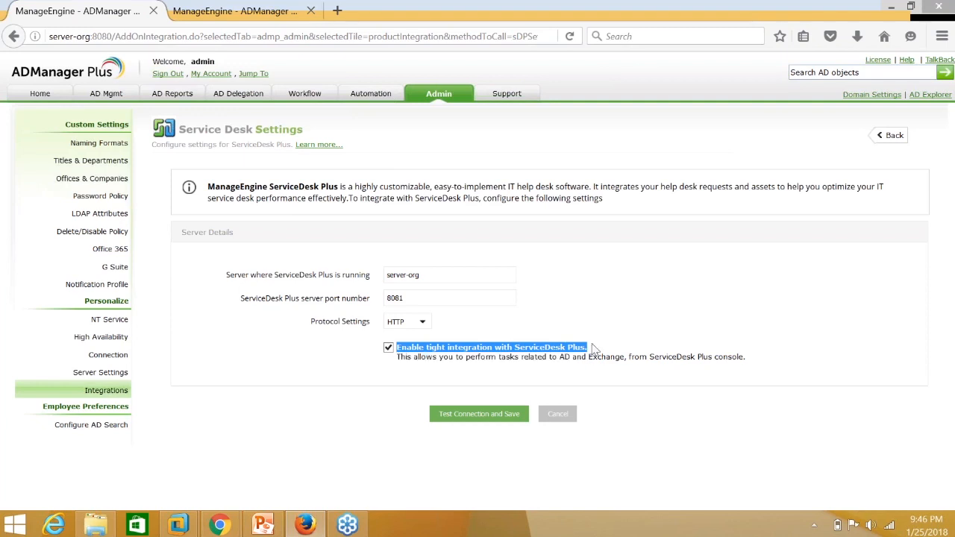
pyautogui.moveTo(593, 348); pyautogui.dragTo(226, 274)
pyautogui.click(760, 364)
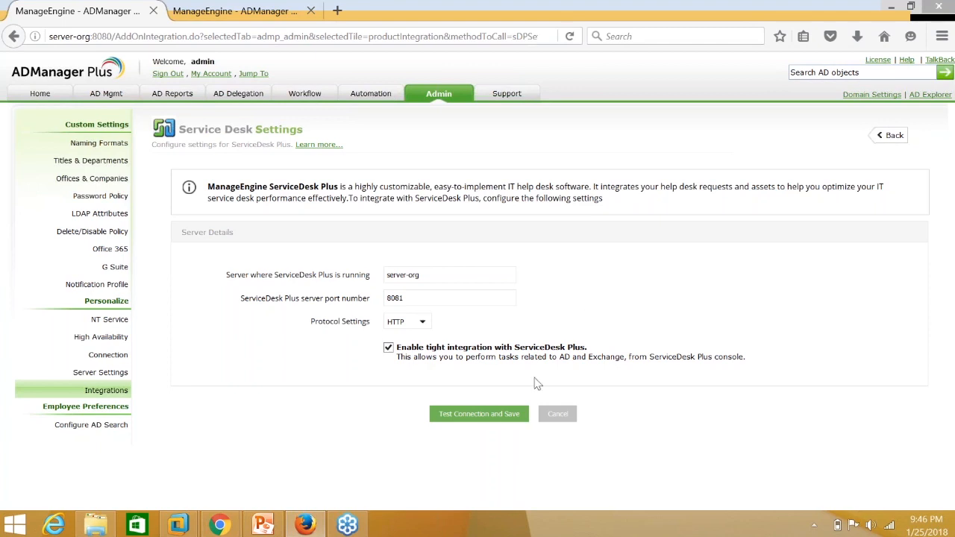
# Test and save the integration, confirming 'Successfully connected and updated.', then return to ServiceDesk Plus.
pyautogui.click(500, 420)
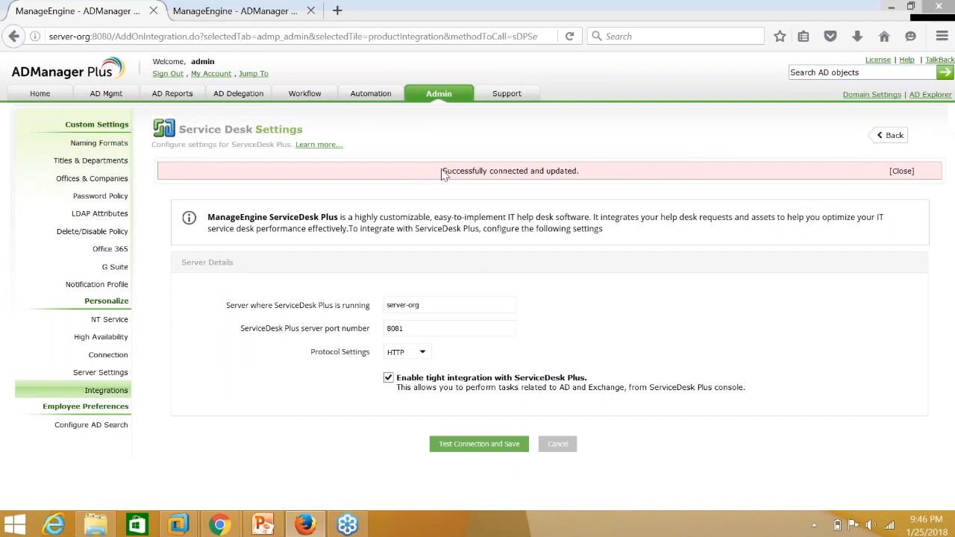
pyautogui.moveTo(442, 172); pyautogui.dragTo(586, 180)
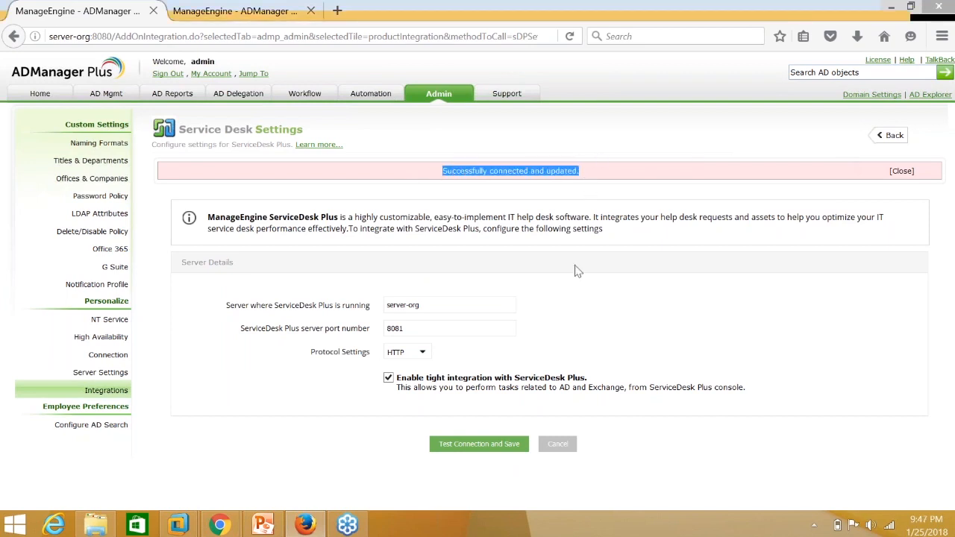
pyautogui.click(615, 307)
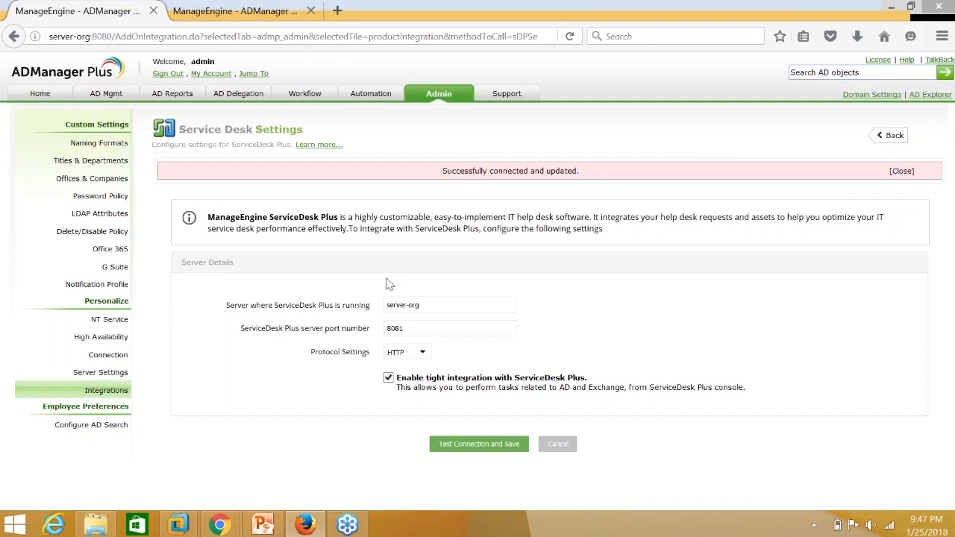
pyautogui.click(419, 304)
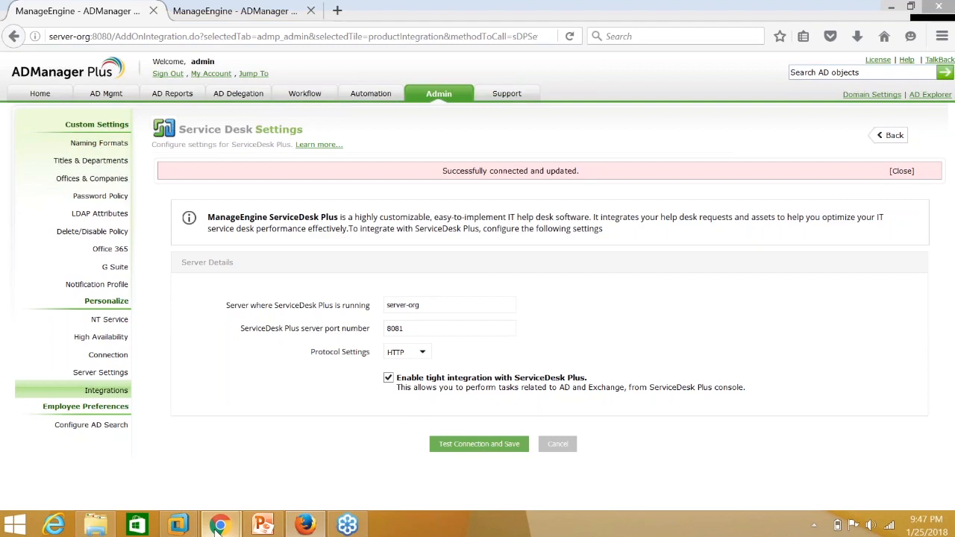
pyautogui.moveTo(218, 526)
pyautogui.click(178, 479)
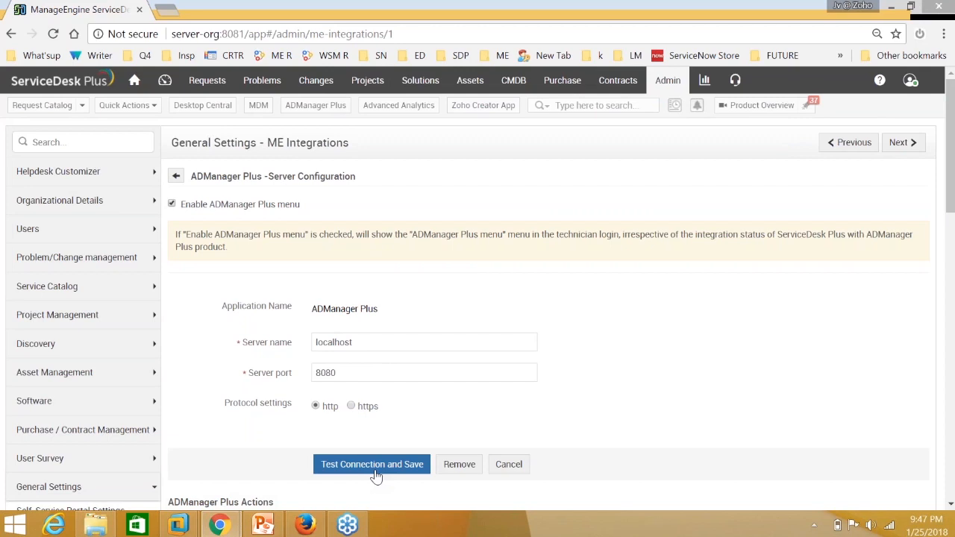
# Scroll down to the ADManager Plus Actions table, from Create User in AD to Unlock User(s) in AD.
pyautogui.scroll(-1, 548, 409)
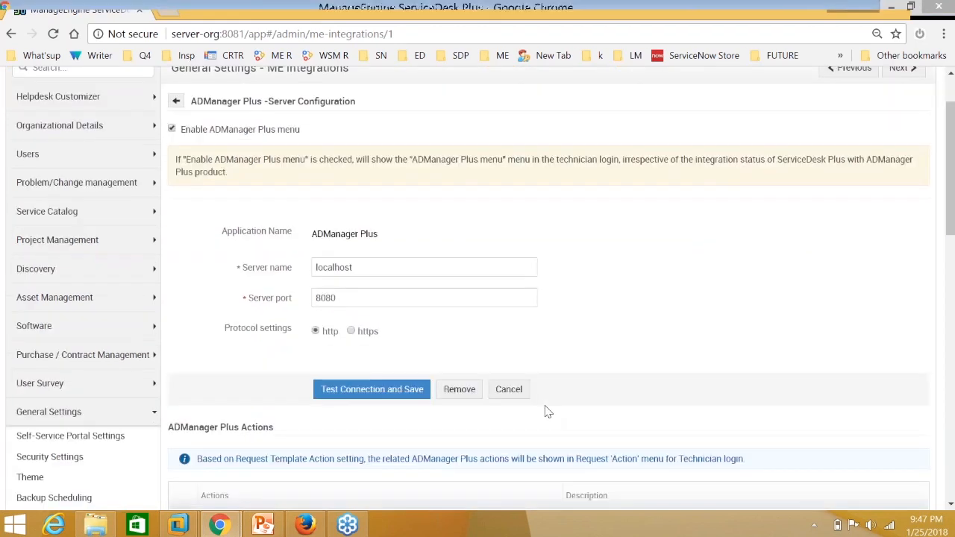
pyautogui.scroll(-1, 548, 412)
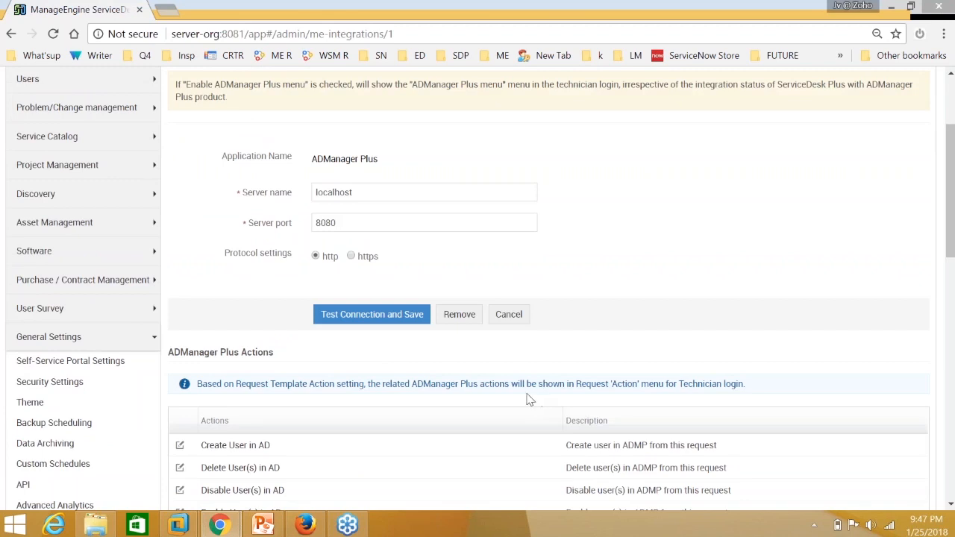
pyautogui.scroll(-2, 536, 404)
pyautogui.scroll(-1, 320, 336)
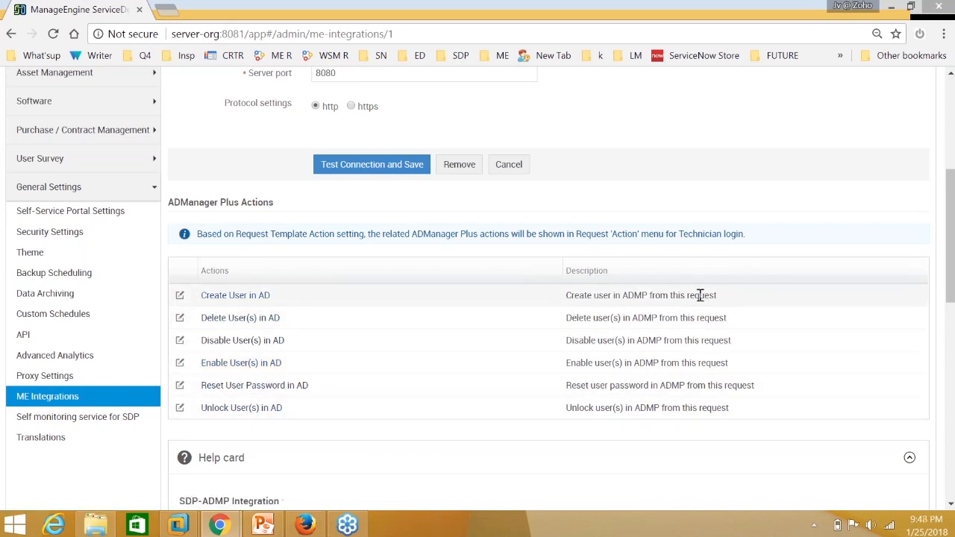
# Edit the Create User in AD action and try limiting it to the SDAdmin role.
pyautogui.click(249, 297)
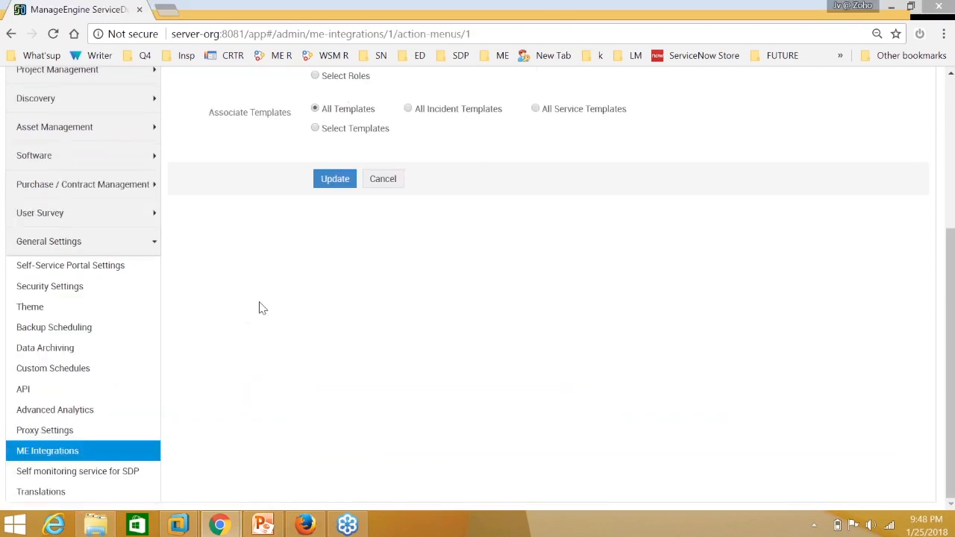
pyautogui.scroll(1, 269, 312)
pyautogui.scroll(3, 269, 312)
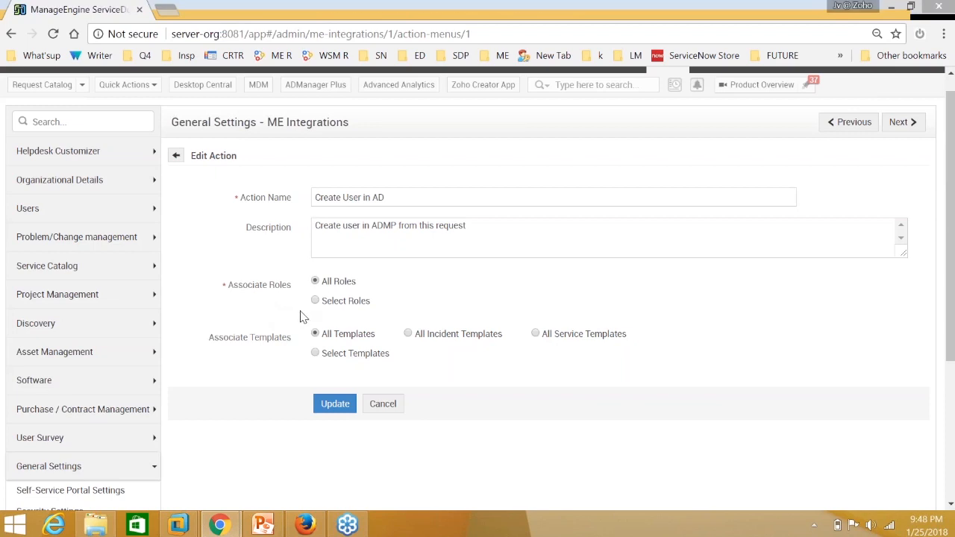
pyautogui.moveTo(396, 196); pyautogui.dragTo(306, 191)
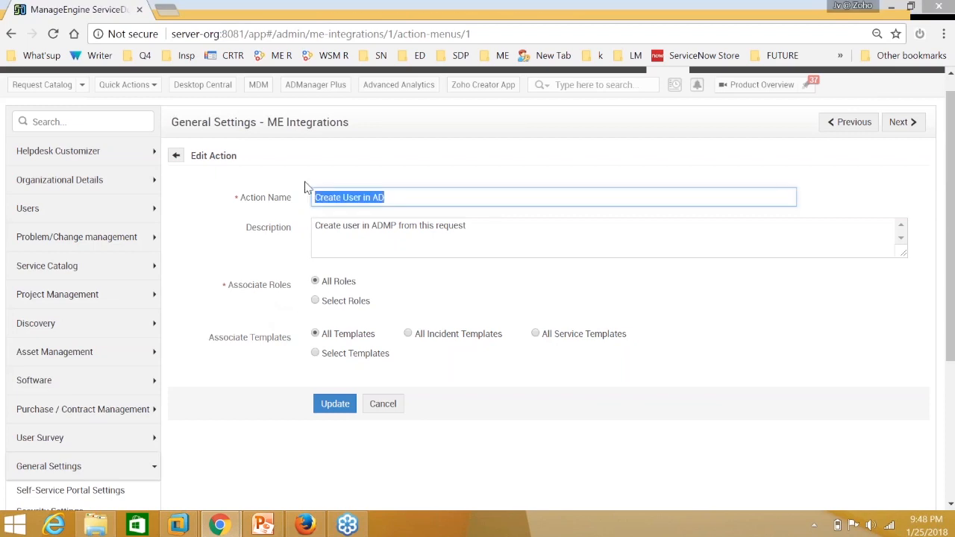
pyautogui.click(315, 300)
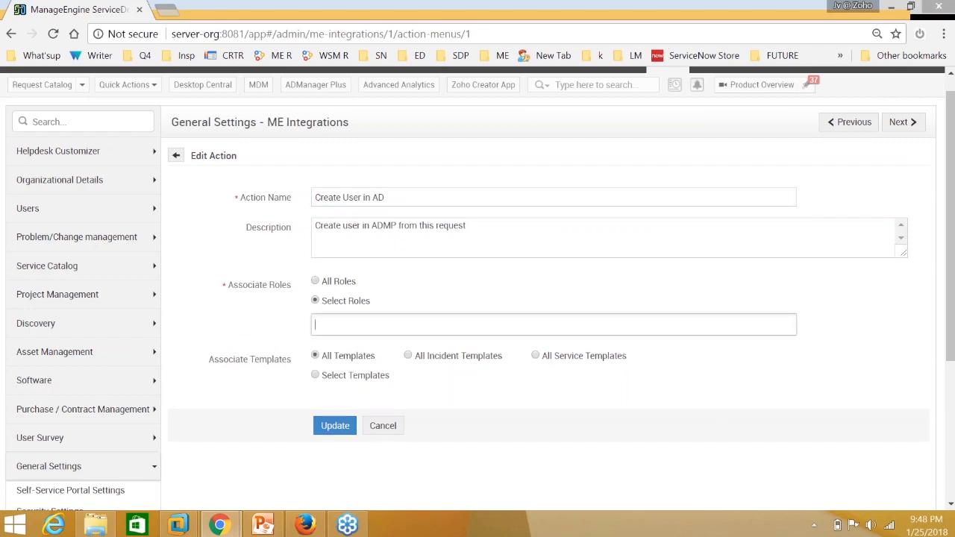
pyautogui.click(373, 326)
pyautogui.write('SD')
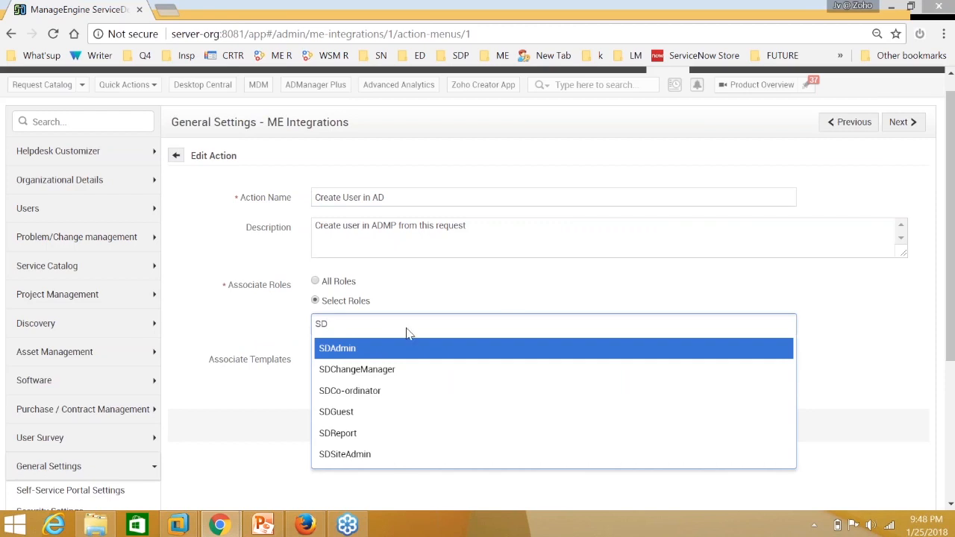
pyautogui.click(342, 303)
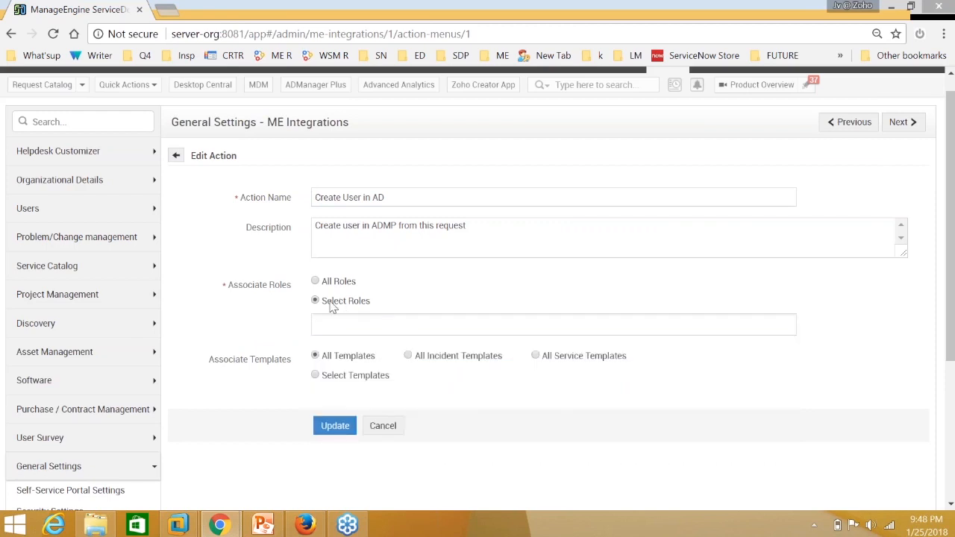
pyautogui.click(321, 324)
pyautogui.write('sd')
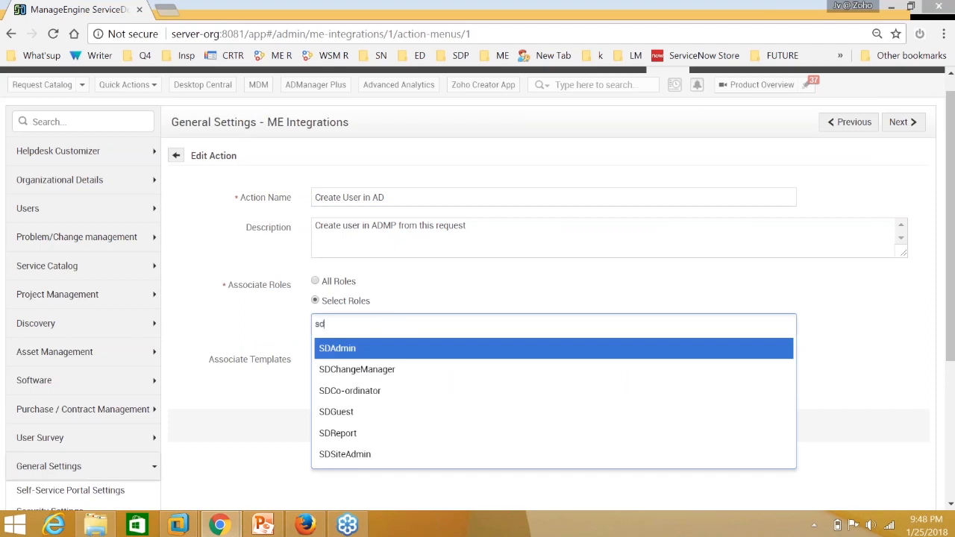
pyautogui.click(345, 355)
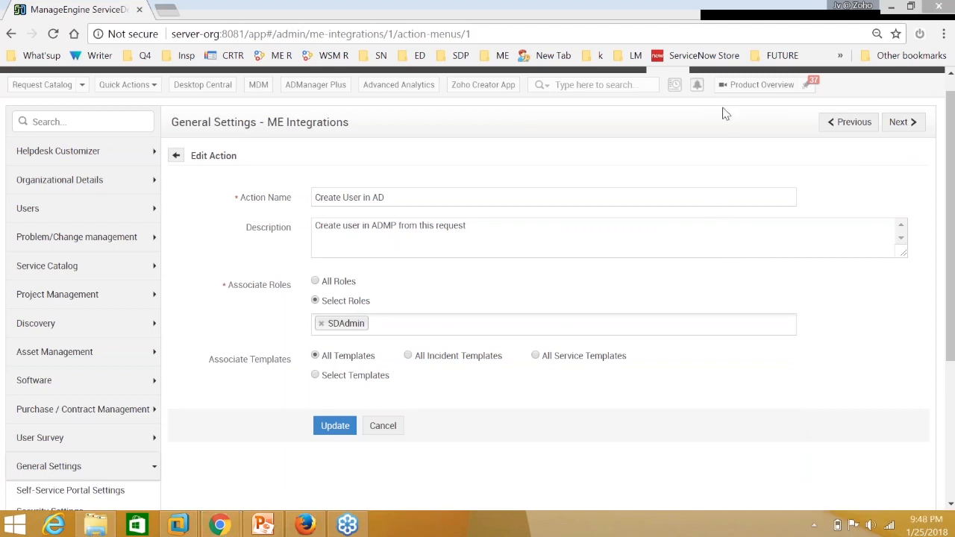
# Remove SDAdmin, make the action available to All Roles, and update it.
pyautogui.click(376, 323)
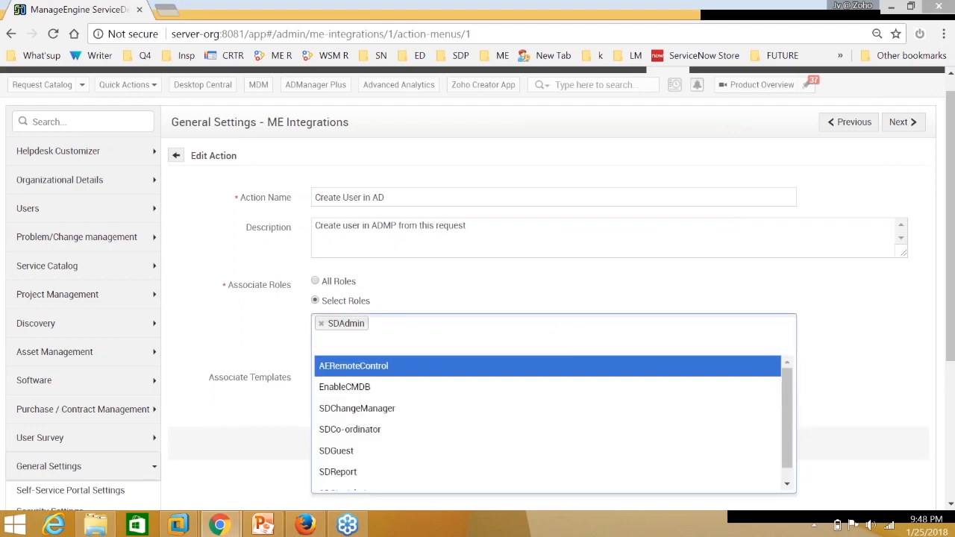
pyautogui.press('BackSpace')
pyautogui.press('BackSpace')
pyautogui.click(391, 290)
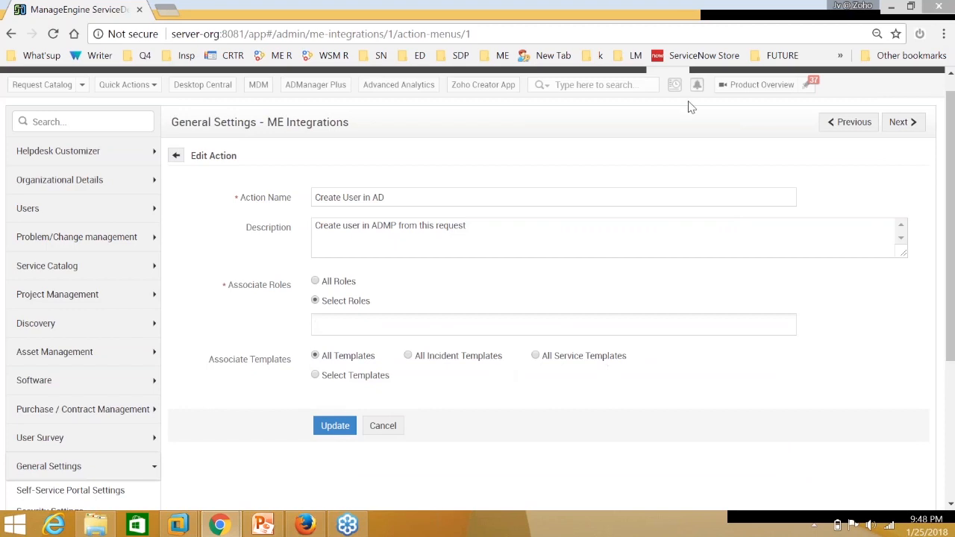
pyautogui.click(315, 281)
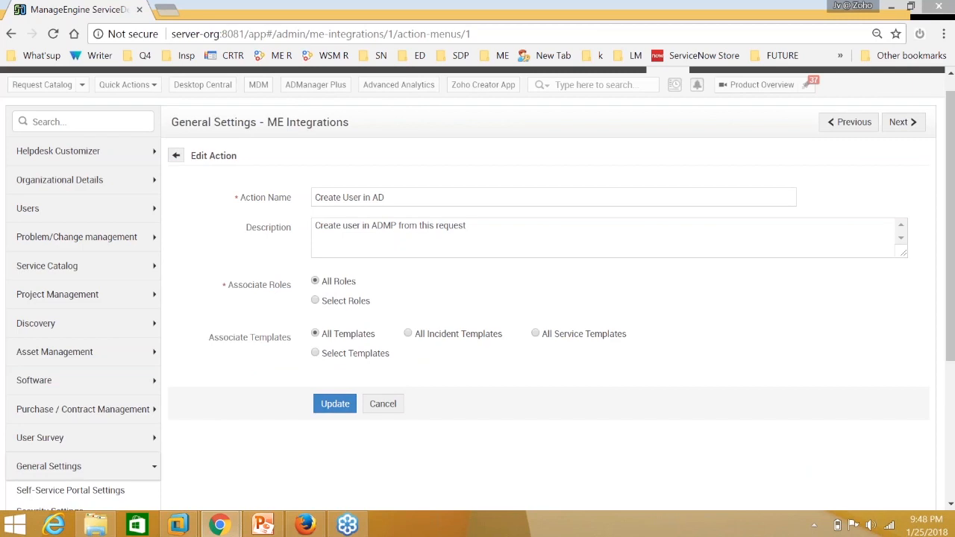
pyautogui.click(336, 404)
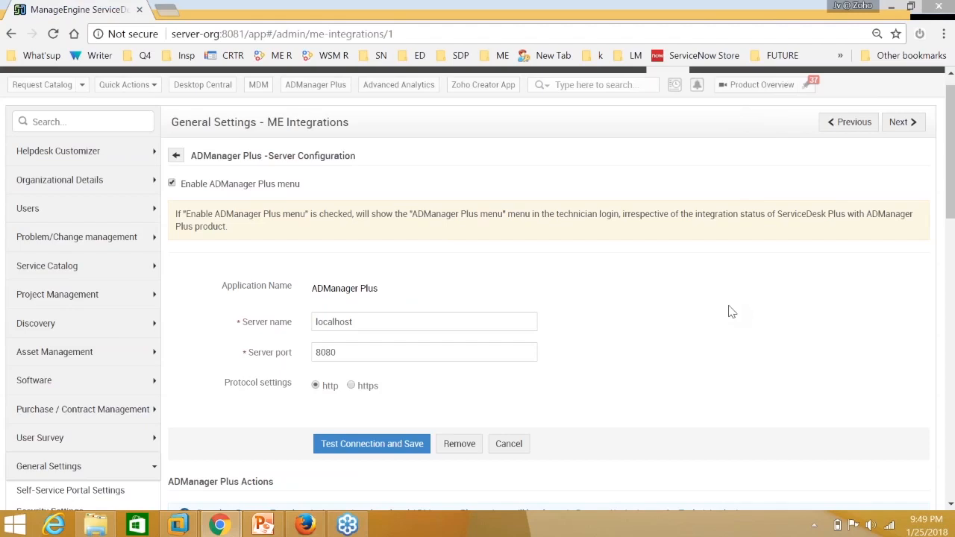
# Open the Unlock User(s) in AD action, then return to the Admin Settings overview.
pyautogui.scroll(1, 672, 335)
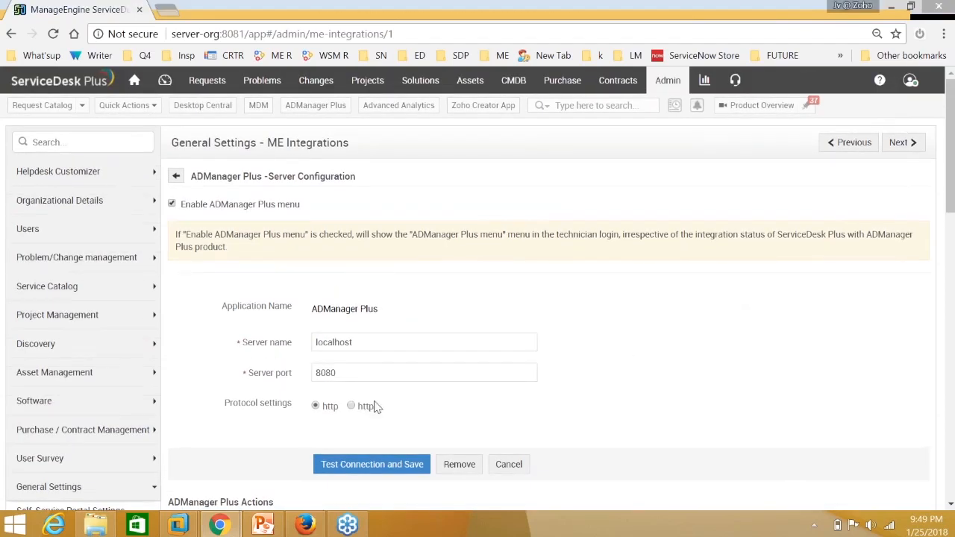
pyautogui.scroll(-2, 366, 418)
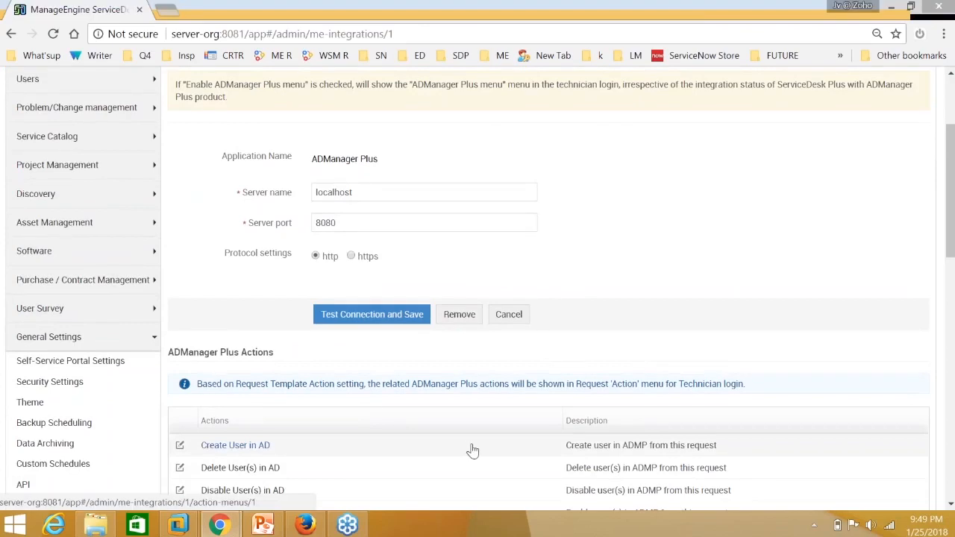
pyautogui.scroll(-1, 472, 450)
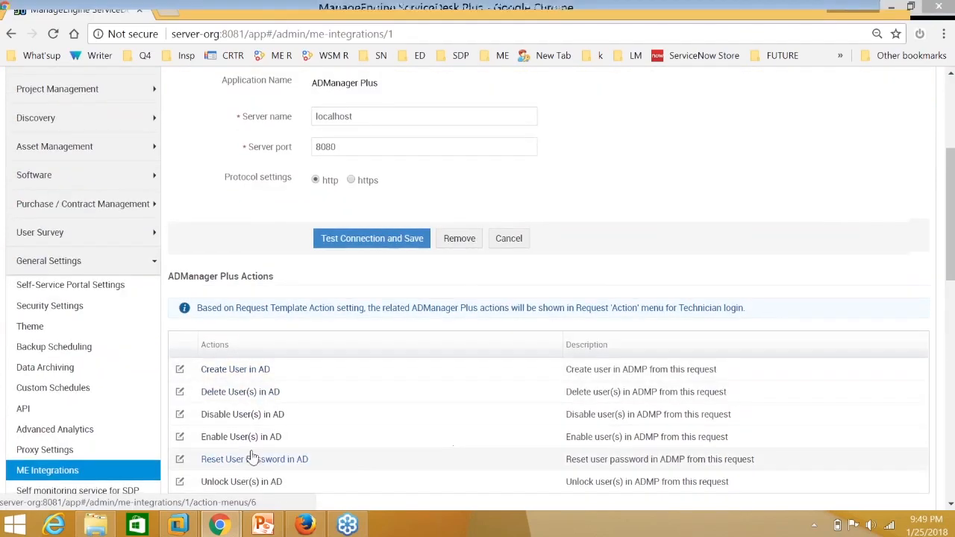
pyautogui.scroll(-2, 252, 455)
pyautogui.click(243, 336)
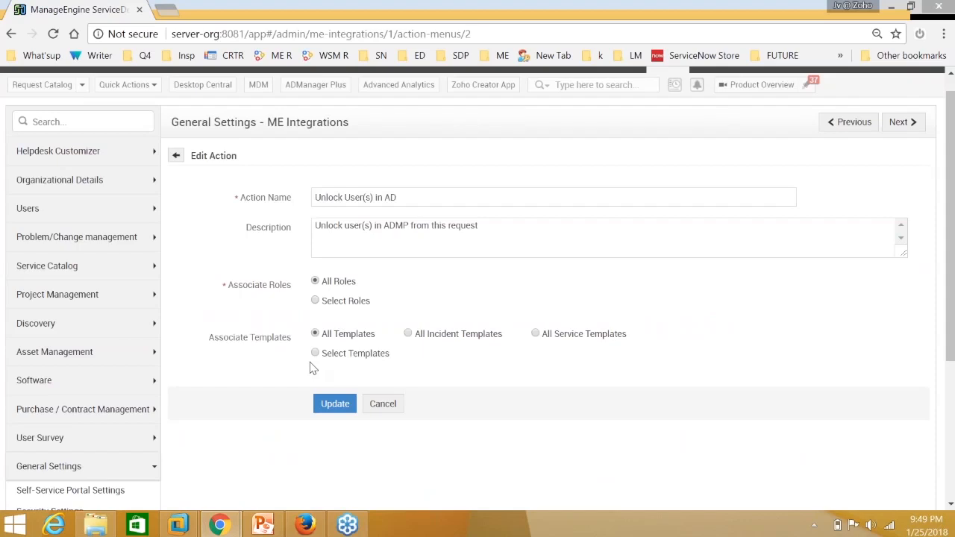
pyautogui.scroll(1, 424, 267)
pyautogui.click(654, 88)
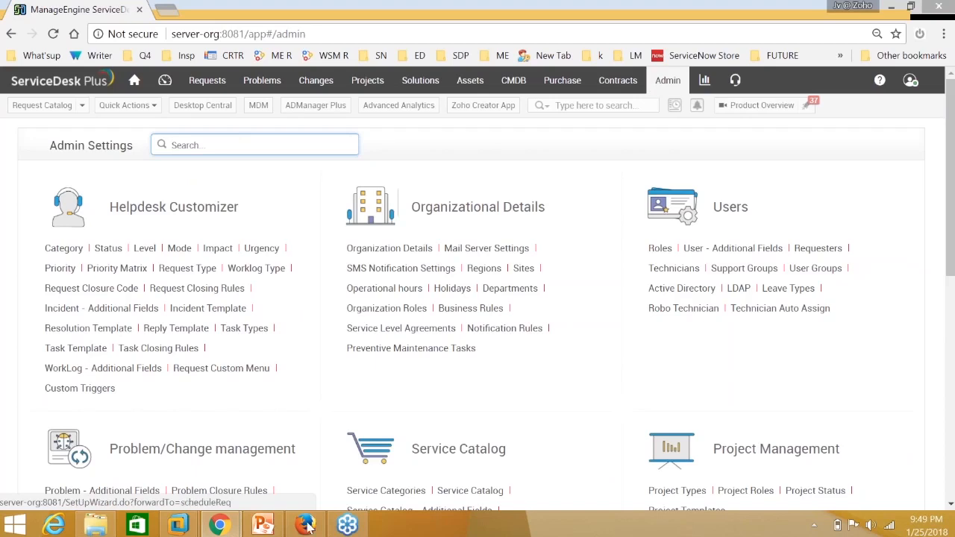
# In the requester's browser window, check the profile panel, then start an Employee Onboarding request.
pyautogui.moveTo(218, 526)
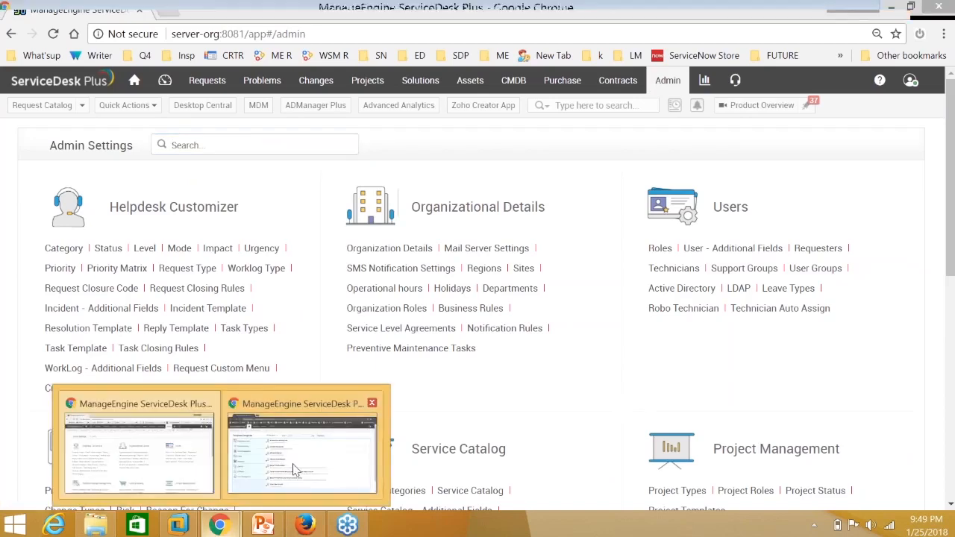
pyautogui.moveTo(295, 470)
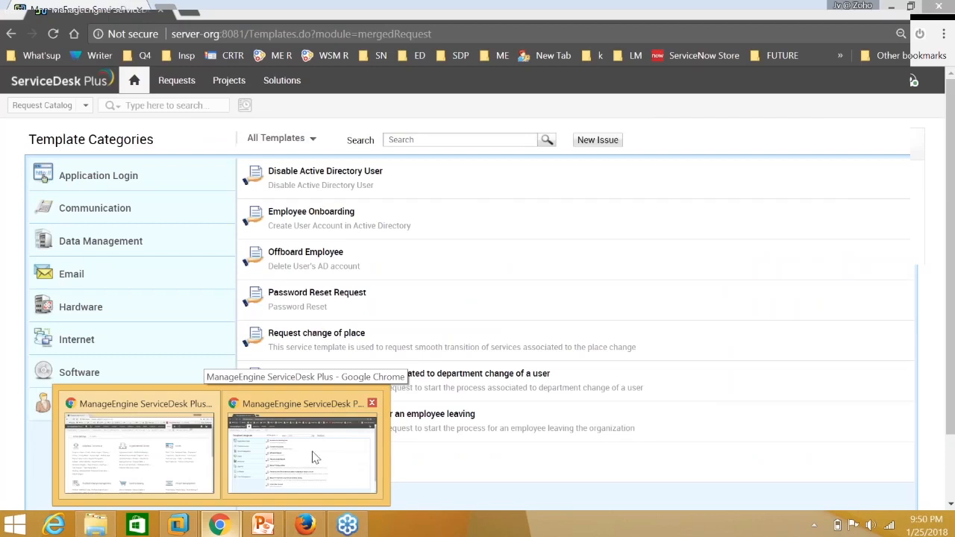
pyautogui.click(313, 458)
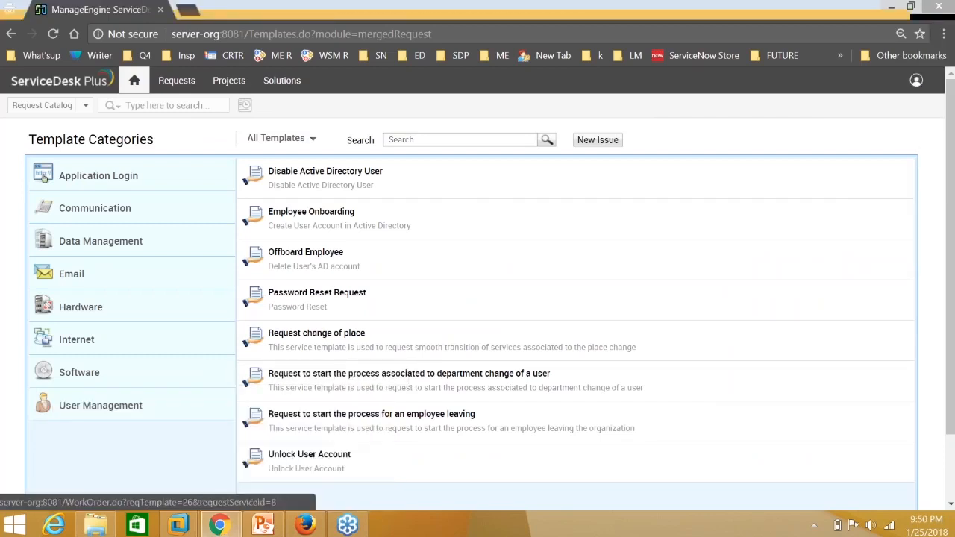
pyautogui.click(915, 81)
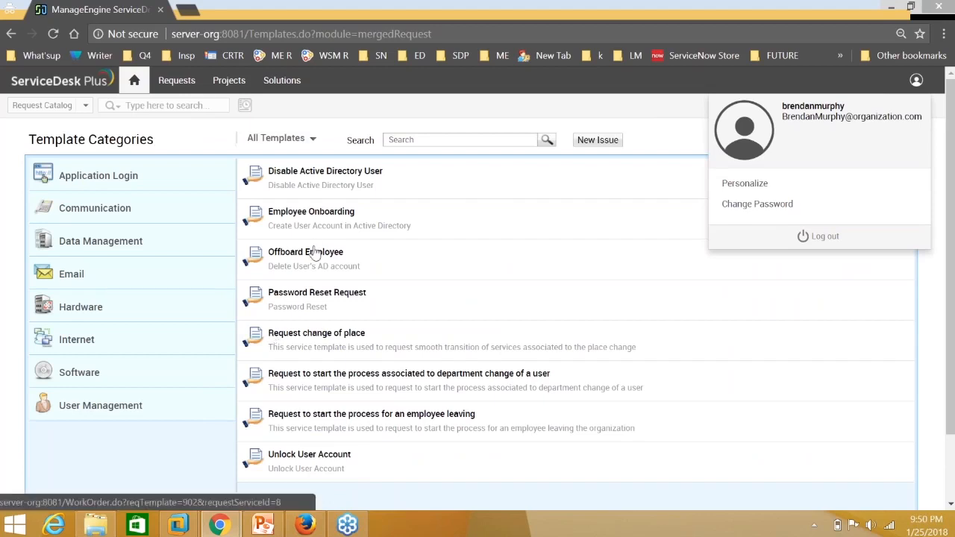
pyautogui.click(101, 413)
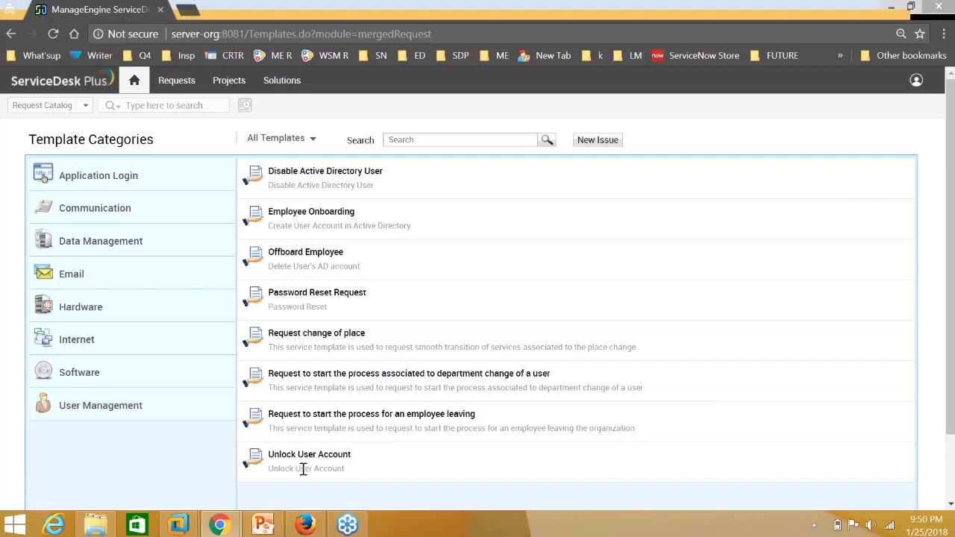
pyautogui.click(319, 214)
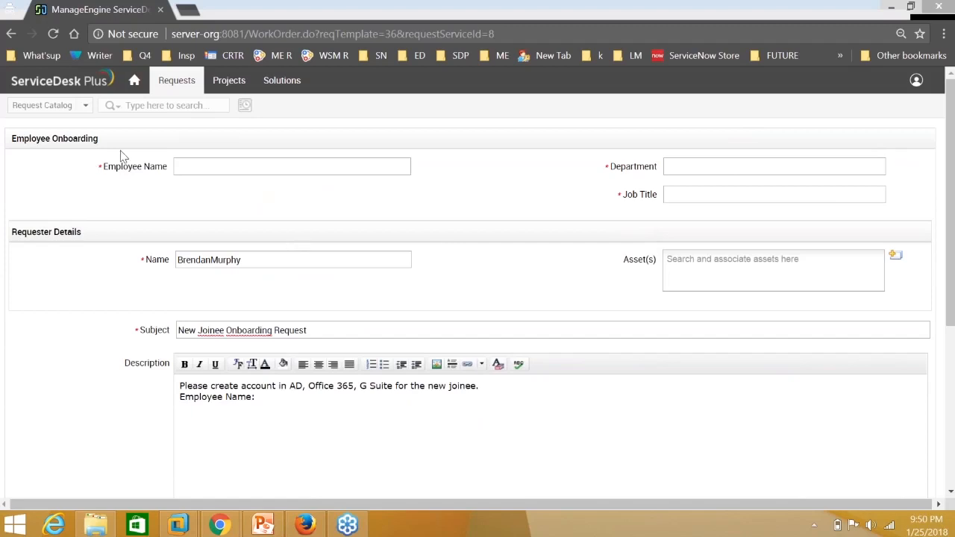
# Enter the new employee's name and add it to the request description.
pyautogui.click(196, 164)
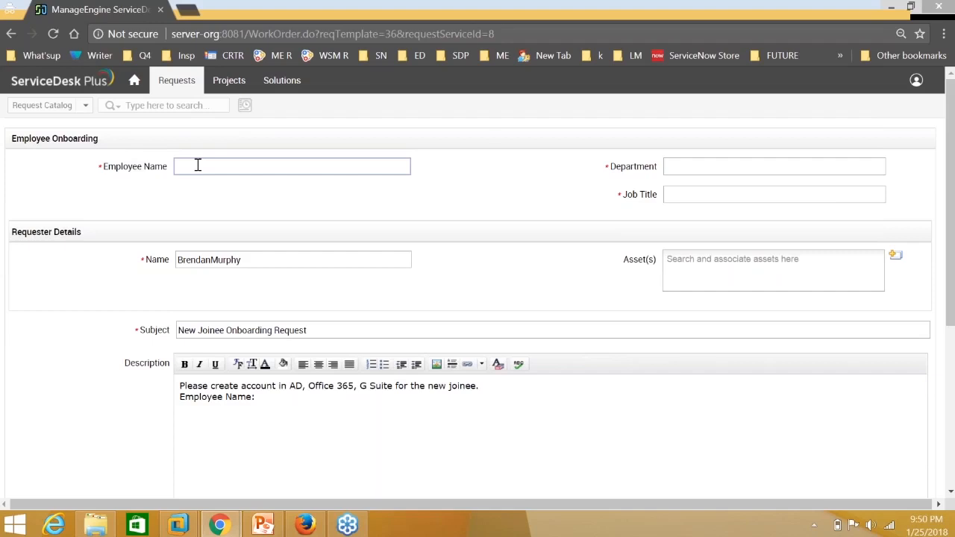
pyautogui.click(293, 401)
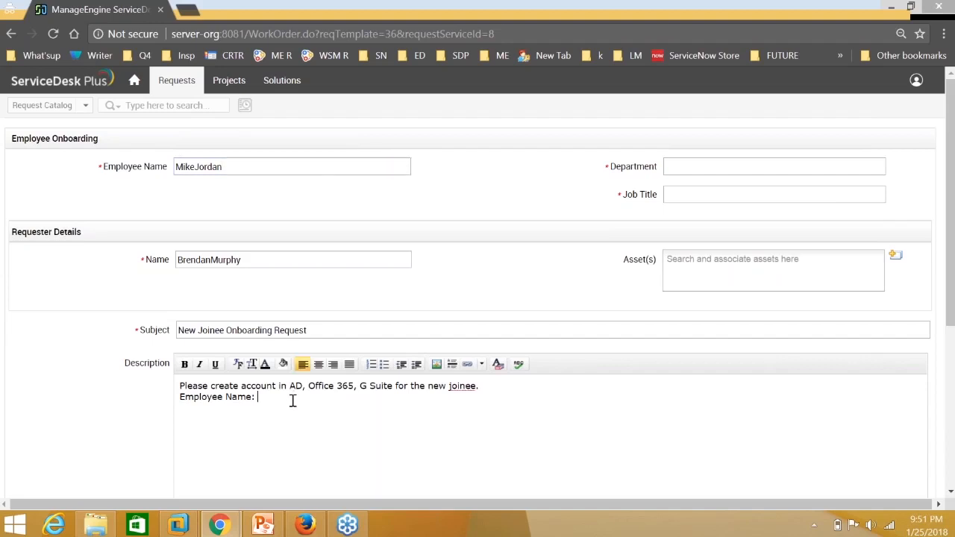
pyautogui.click(307, 330)
# Set the department to Sales and the job title to Sales Engineer.
pyautogui.click(703, 167)
pyautogui.write('Sales')
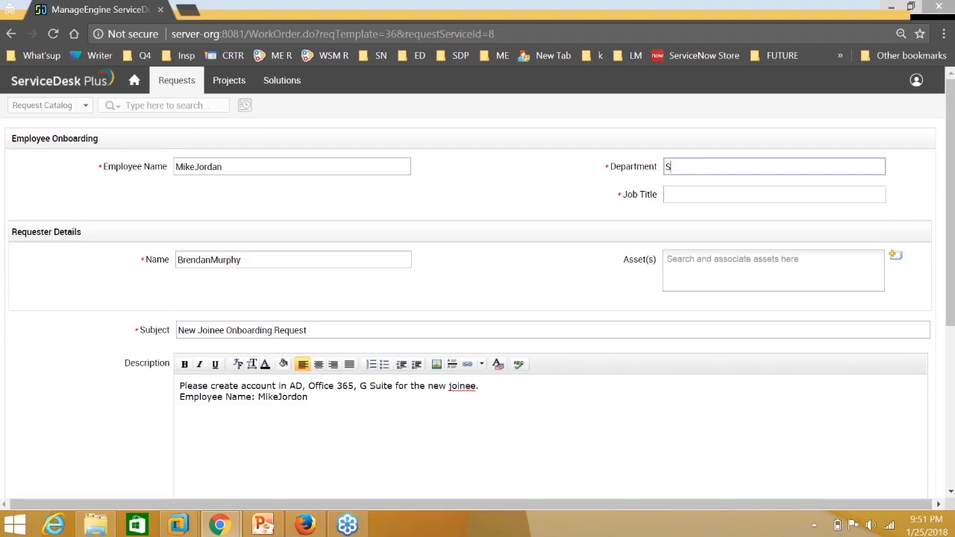
pyautogui.click(706, 200)
pyautogui.write('S')
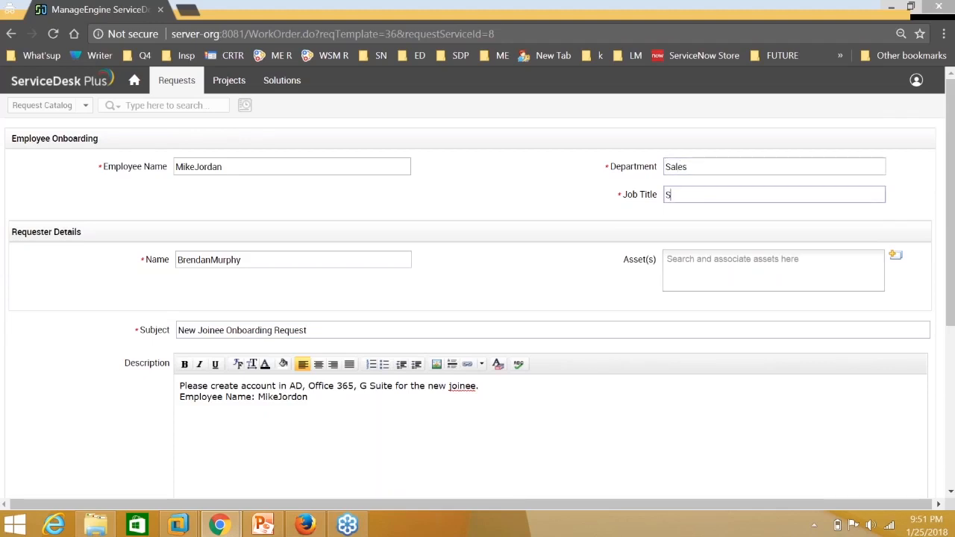
pyautogui.write('ales Engineer')
pyautogui.click(527, 156)
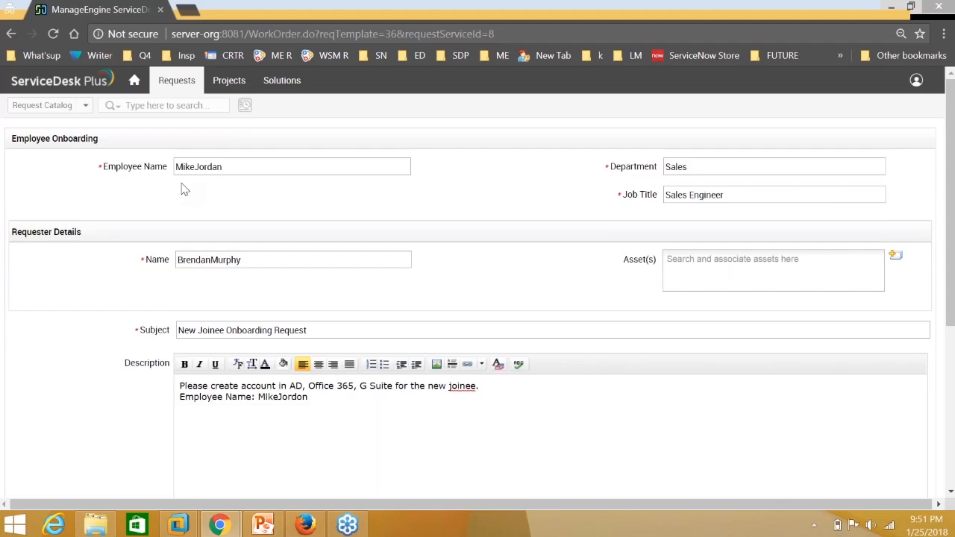
# Review the filled-in onboarding fields and submit the request.
pyautogui.click(224, 166)
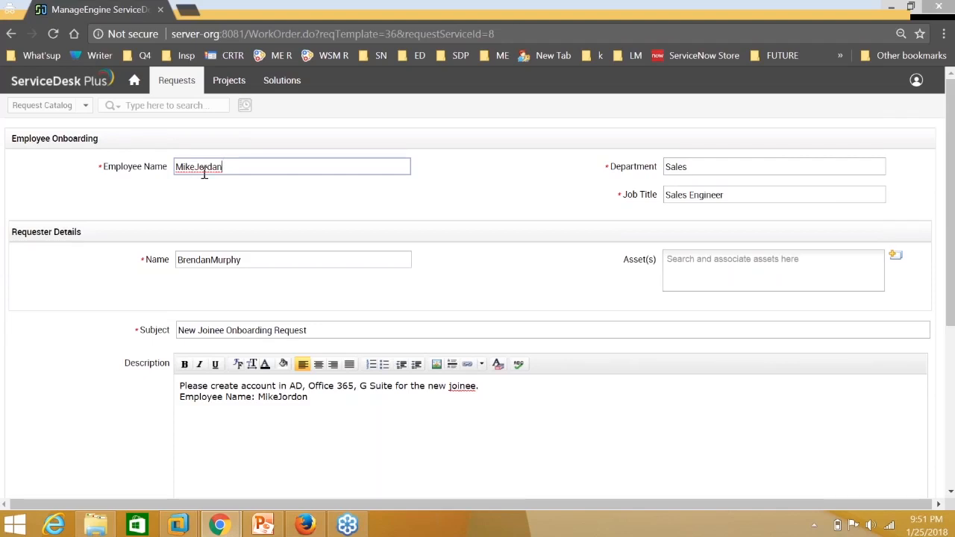
pyautogui.press('Tab')
pyautogui.click(781, 194)
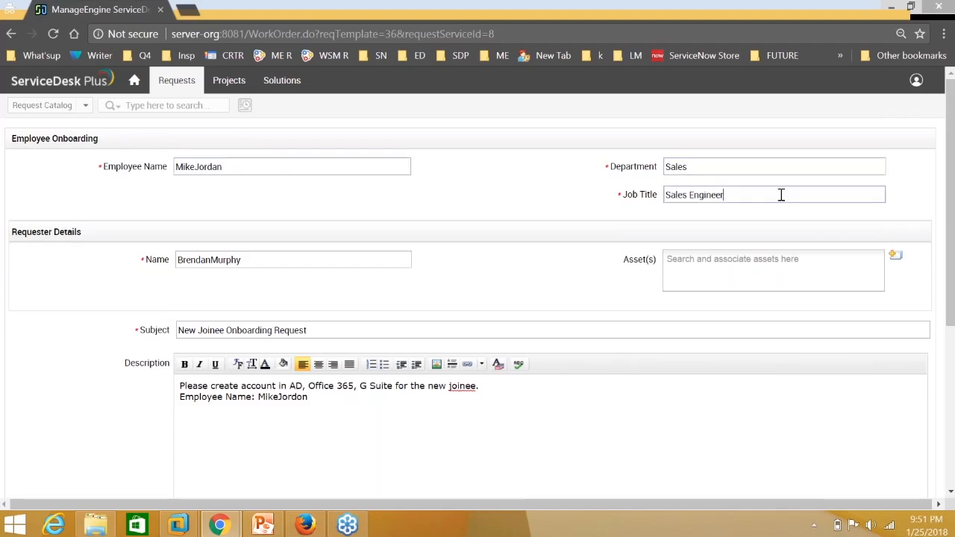
pyautogui.scroll(-1, 382, 306)
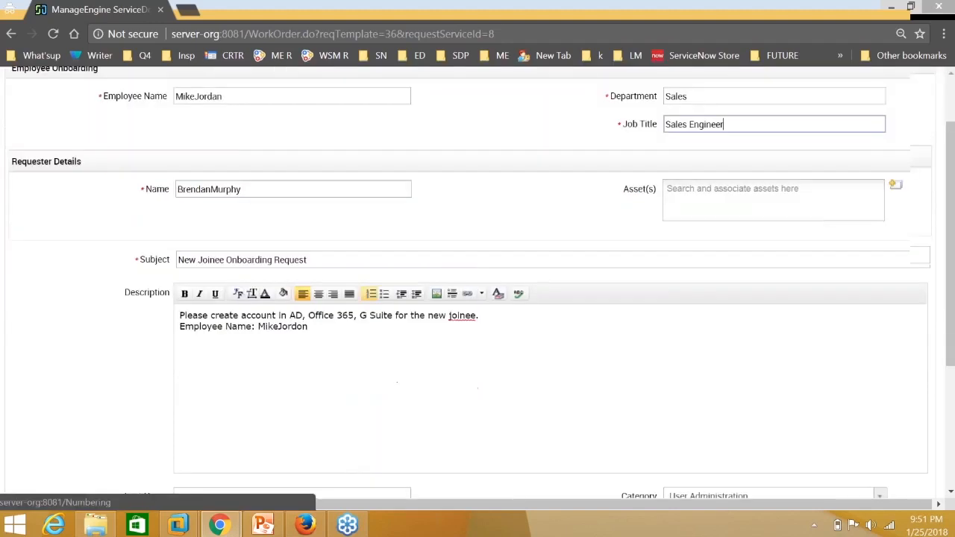
pyautogui.scroll(-2, 382, 304)
pyautogui.click(348, 342)
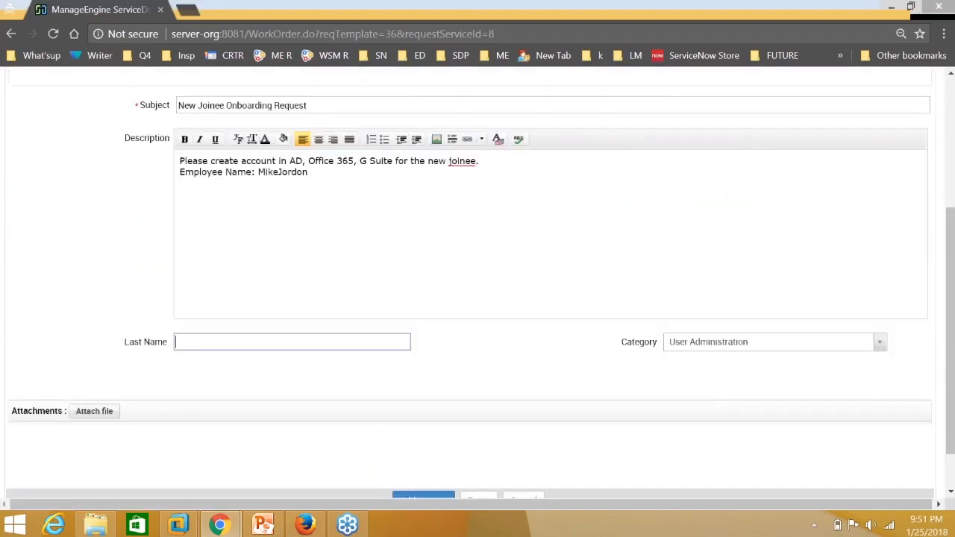
pyautogui.scroll(-1, 545, 400)
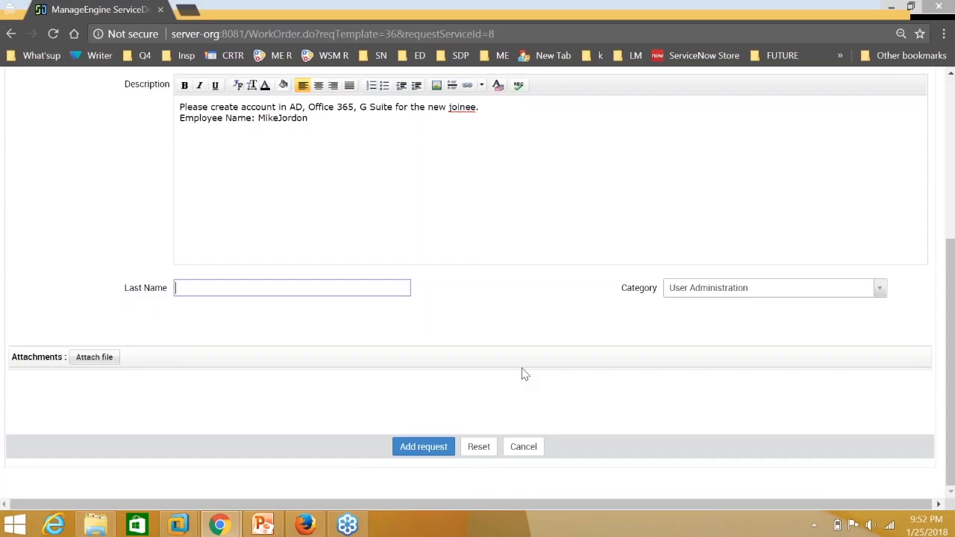
pyautogui.scroll(3, 525, 374)
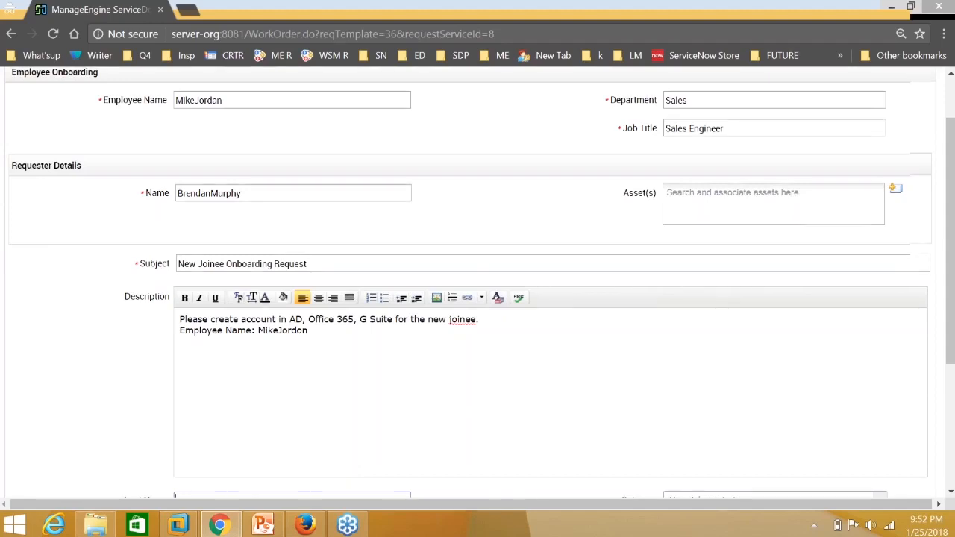
pyautogui.scroll(-1, 478, 289)
pyautogui.scroll(-2, 478, 289)
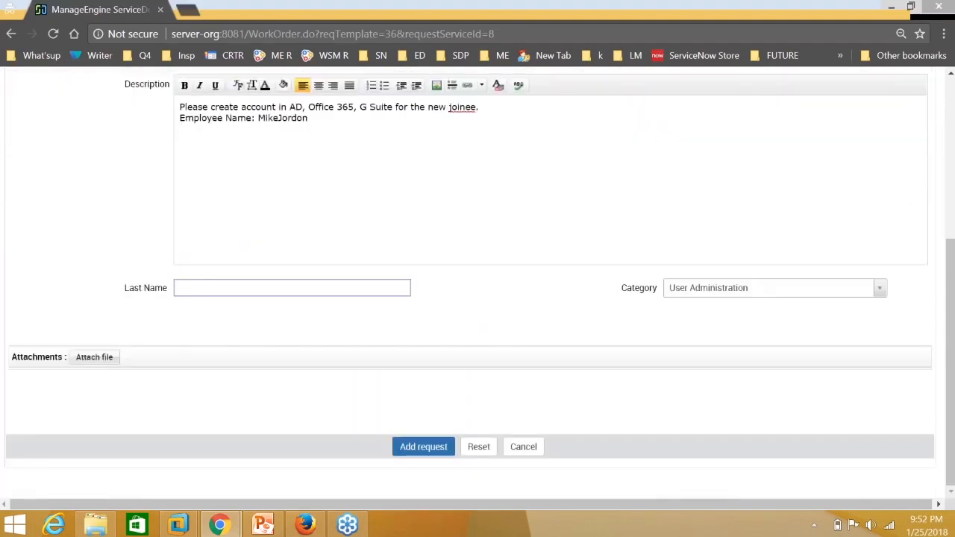
pyautogui.press('Return')
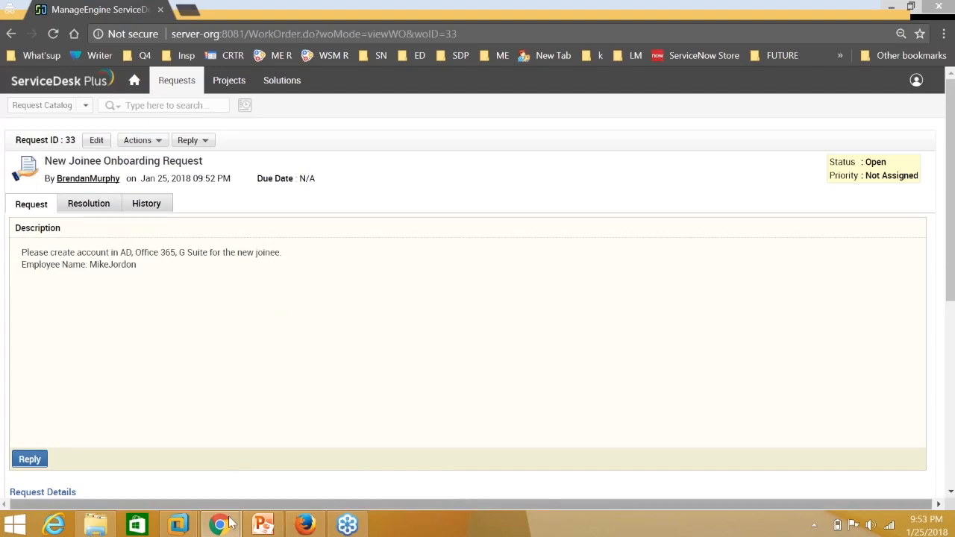
# Open request 33 from the technician's Requests list, review its details, and show its Actions menu.
pyautogui.moveTo(219, 525)
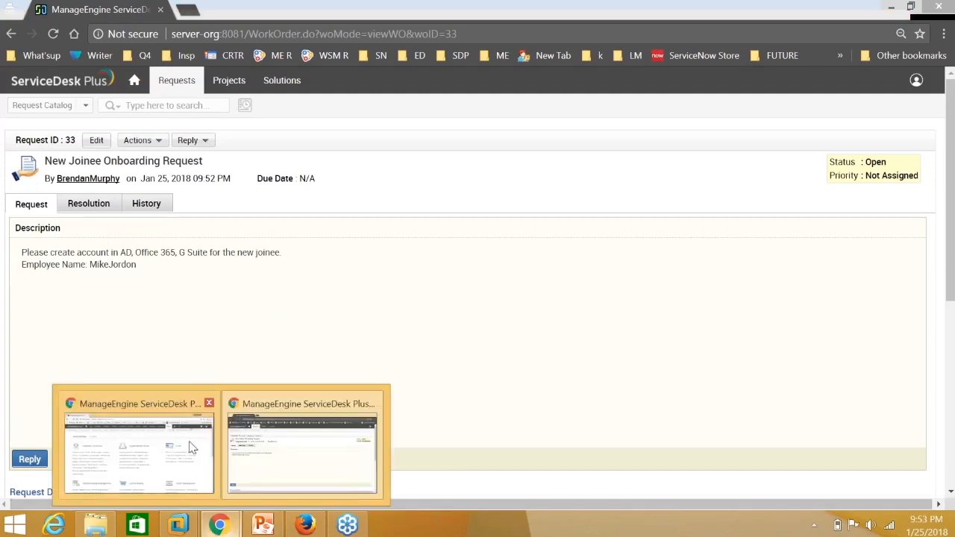
pyautogui.click(192, 447)
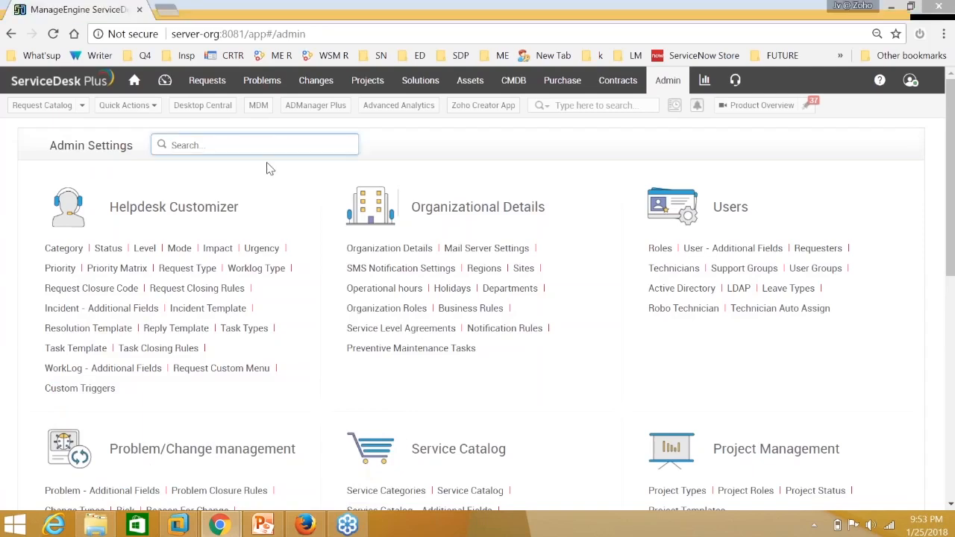
pyautogui.click(206, 80)
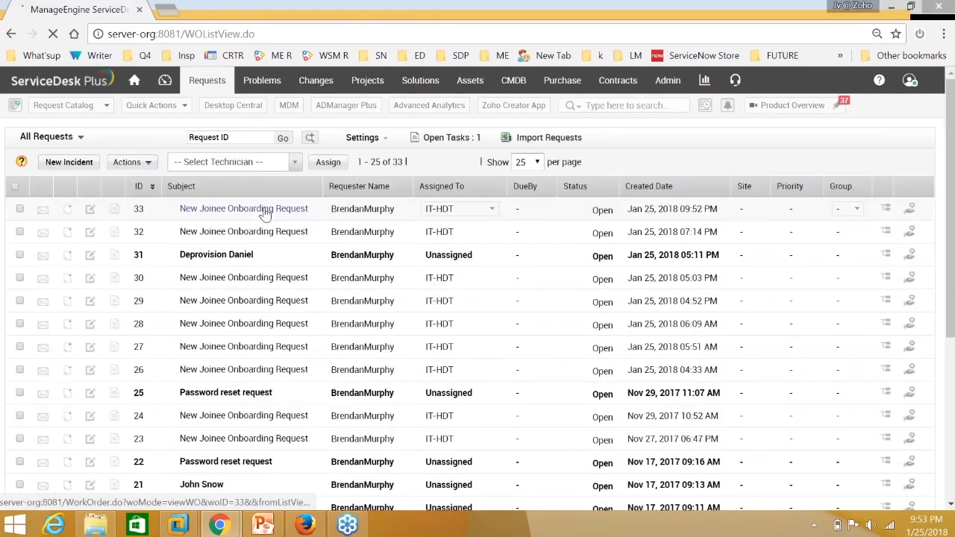
pyautogui.click(265, 212)
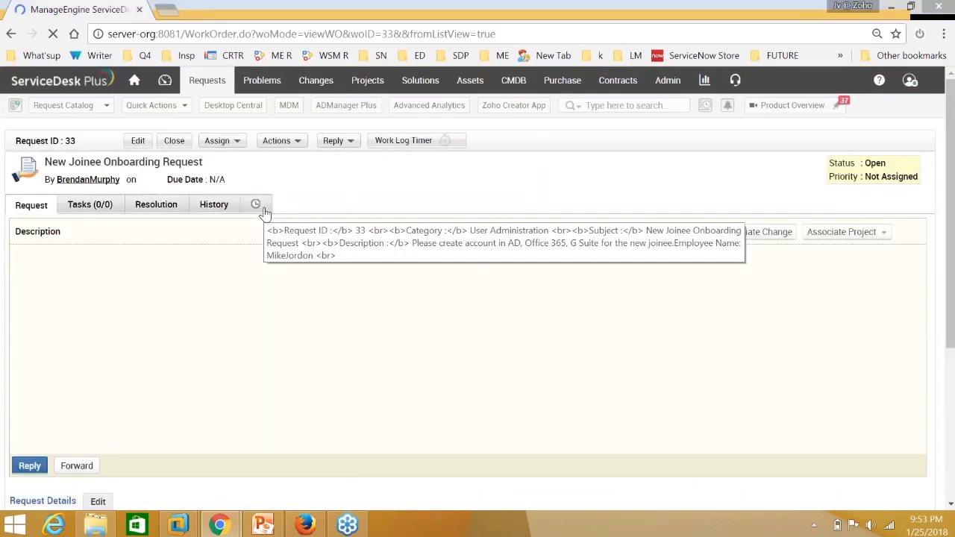
pyautogui.scroll(-1, 264, 307)
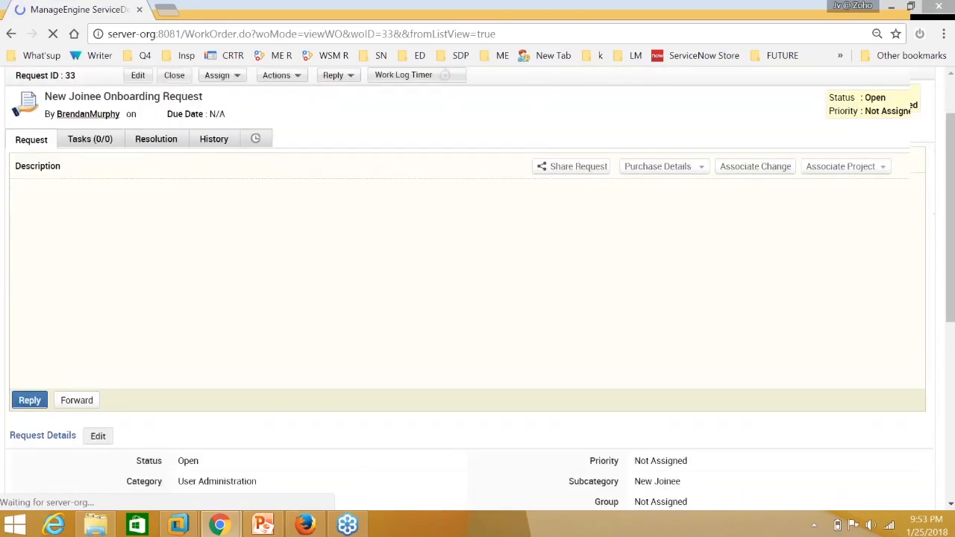
pyautogui.scroll(-2, 634, 415)
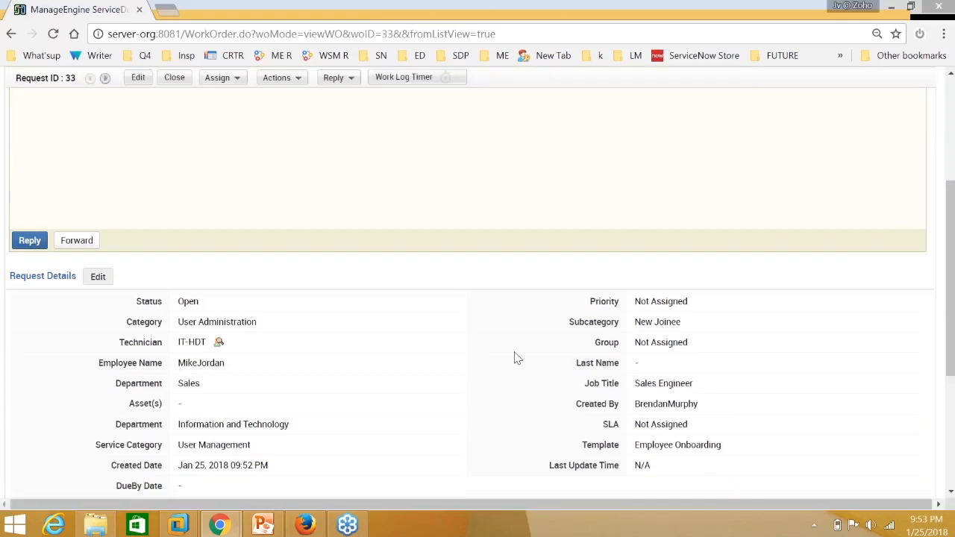
pyautogui.scroll(-1, 518, 358)
pyautogui.scroll(4, 518, 359)
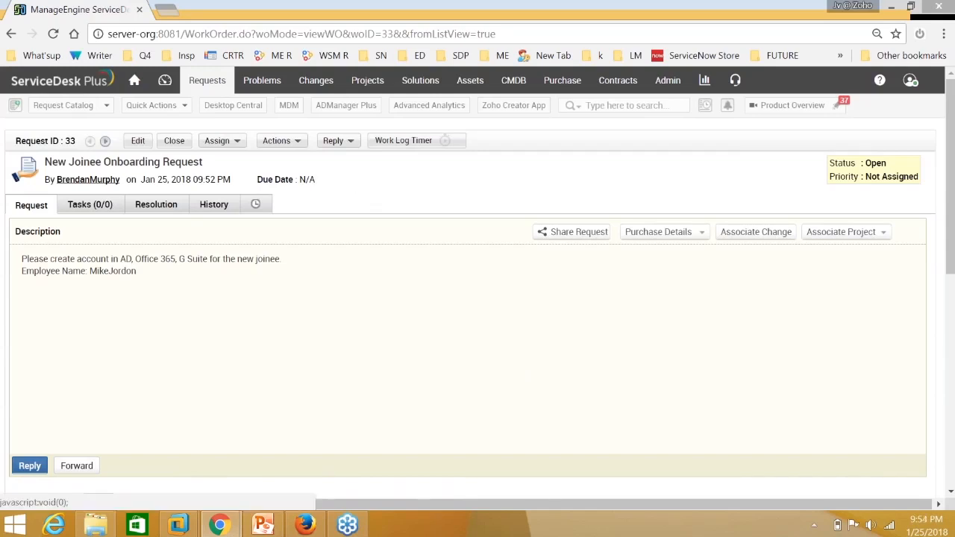
pyautogui.click(278, 141)
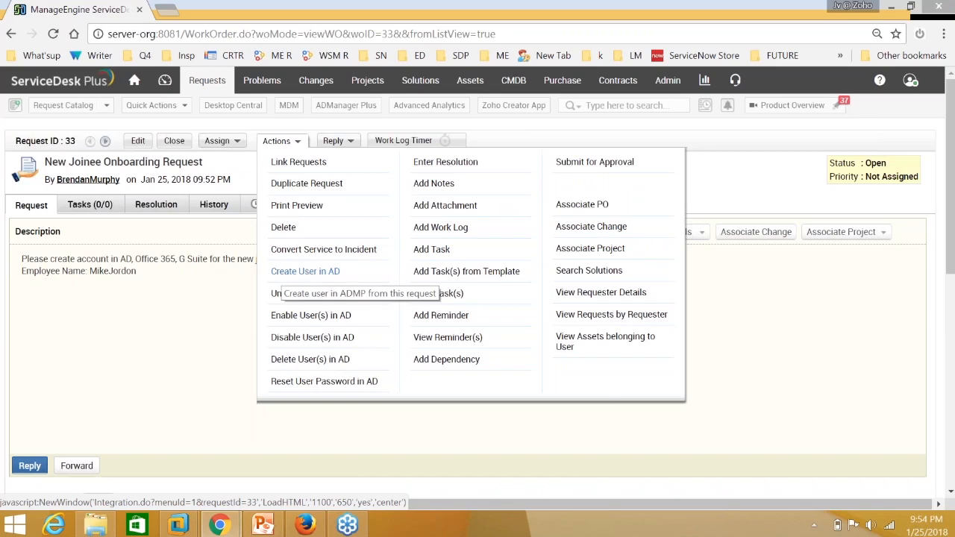
# Launch Create User in AD for request 33 and resize the account form popup.
pyautogui.click(299, 272)
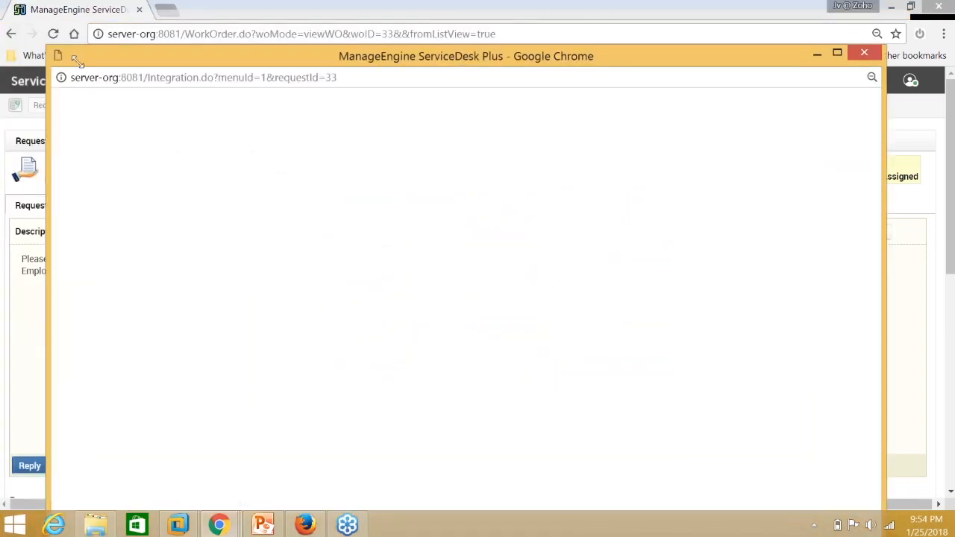
pyautogui.moveTo(47, 48); pyautogui.dragTo(230, 133)
pyautogui.moveTo(311, 145); pyautogui.dragTo(234, 50)
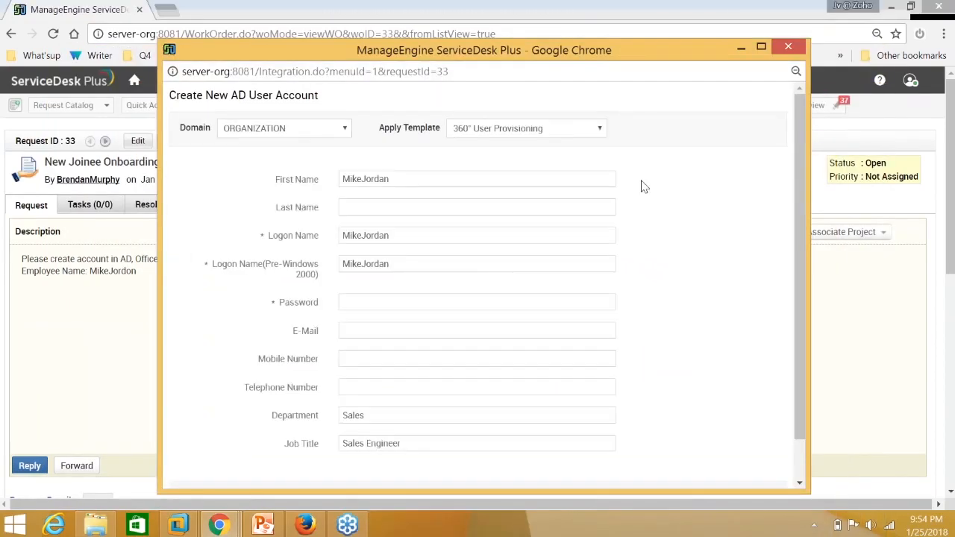
pyautogui.scroll(-2, 644, 187)
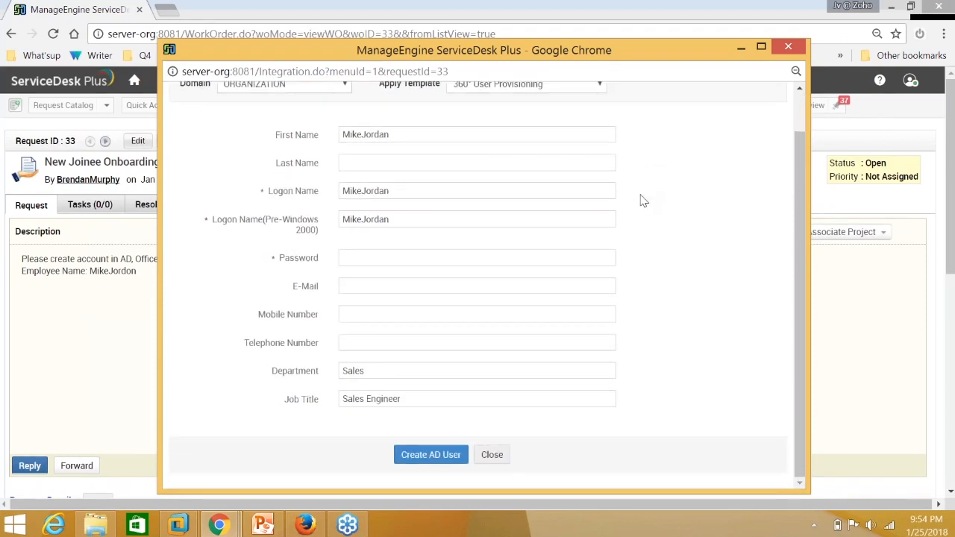
# Enter the new account's password in the Password field.
pyautogui.click(405, 262)
pyautogui.scroll(2, 387, 252)
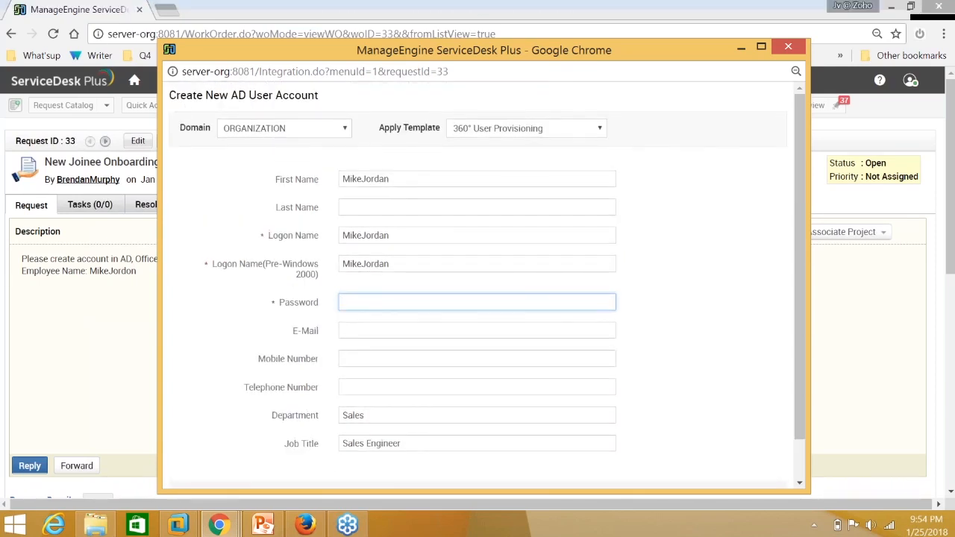
pyautogui.hotkey('shift', 'Tab')
pyautogui.hotkey('shift', 'Tab')
pyautogui.hotkey('shift', 'Tab')
pyautogui.hotkey('shift', 'Tab')
pyautogui.press('Tab')
pyautogui.press('Tab')
pyautogui.press('Tab')
pyautogui.click(386, 302)
pyautogui.write('Pass')
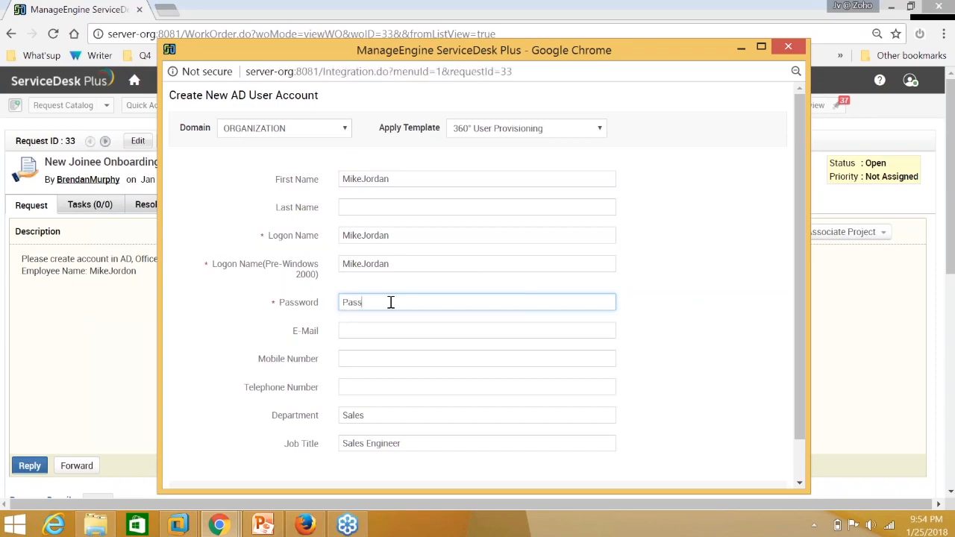
pyautogui.write('word@123')
pyautogui.moveTo(412, 305); pyautogui.dragTo(341, 304)
pyautogui.click(374, 329)
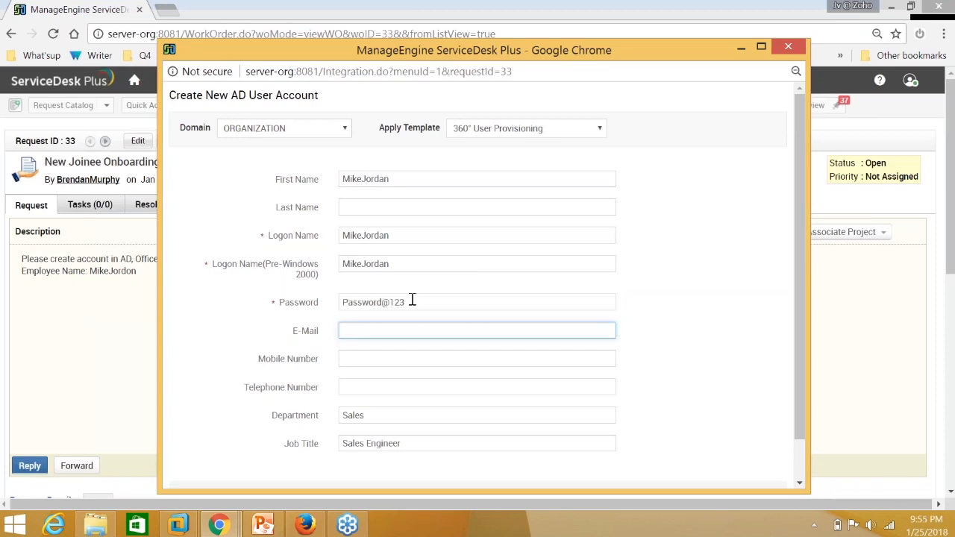
# Review the prefilled Sales department and the Apply Template setting.
pyautogui.scroll(-2, 411, 298)
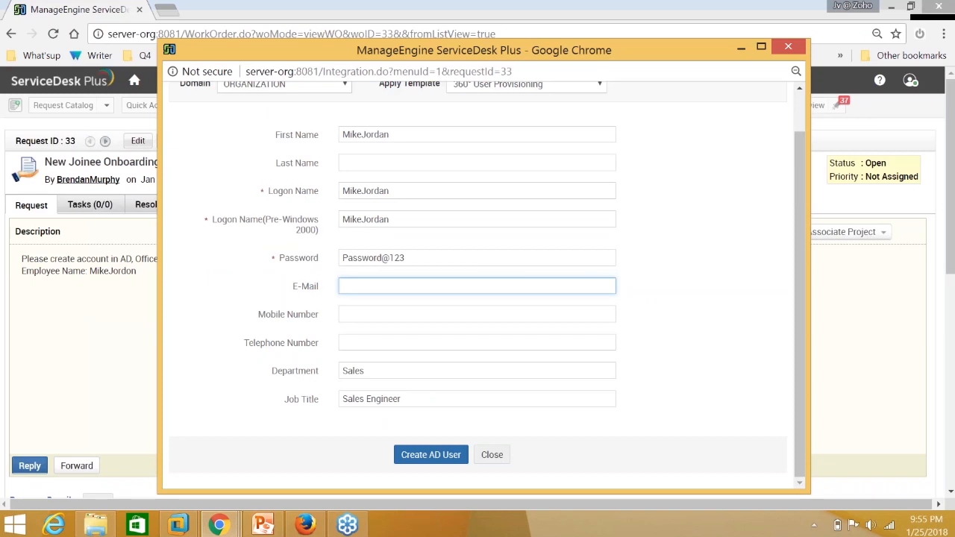
pyautogui.scroll(2, 428, 456)
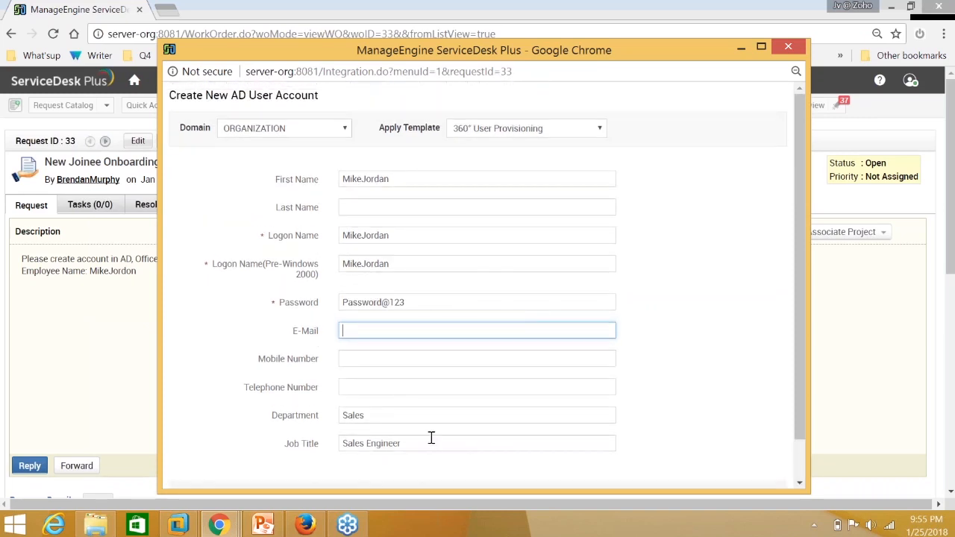
pyautogui.scroll(-2, 433, 435)
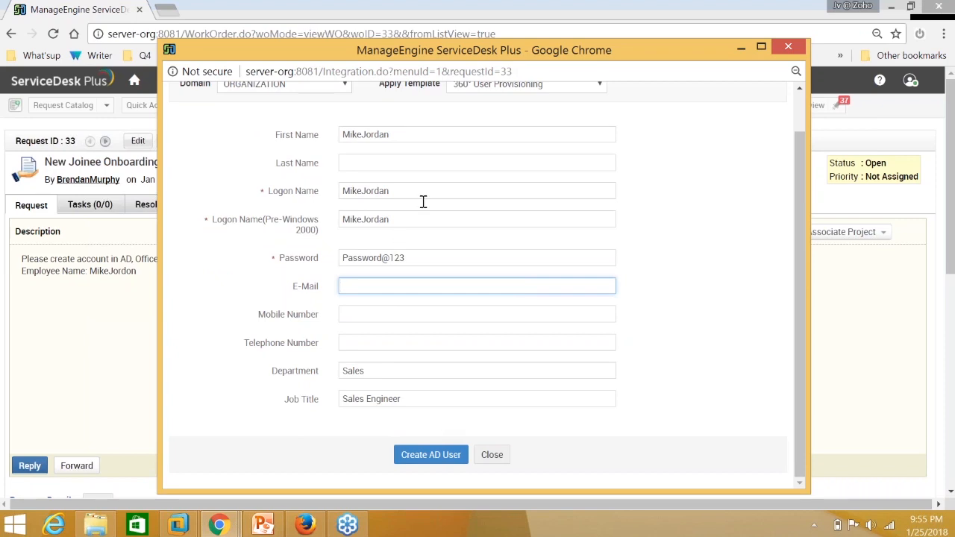
pyautogui.scroll(2, 395, 409)
pyautogui.doubleClick(344, 413)
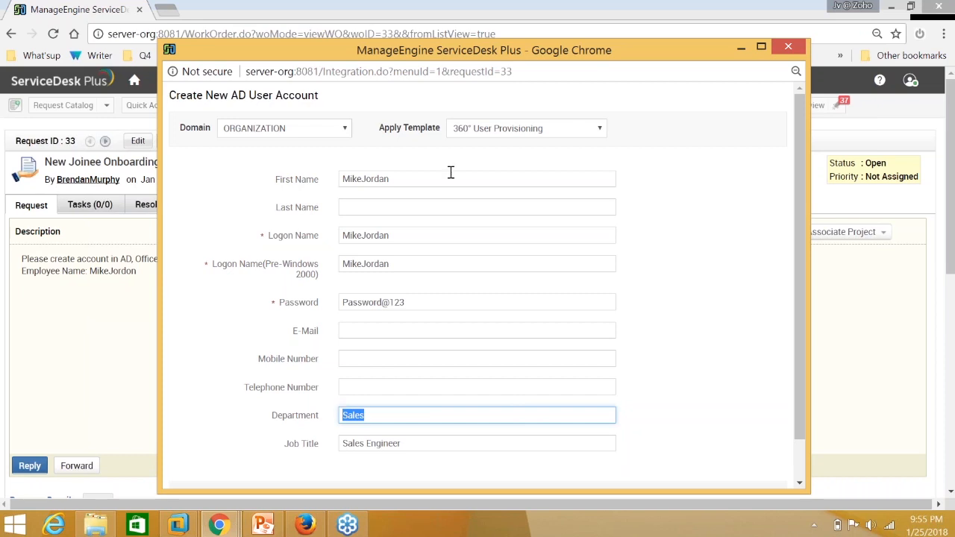
pyautogui.doubleClick(390, 127)
pyautogui.click(437, 126)
pyautogui.tripleClick(441, 126)
pyautogui.click(442, 126)
pyautogui.tripleClick(440, 127)
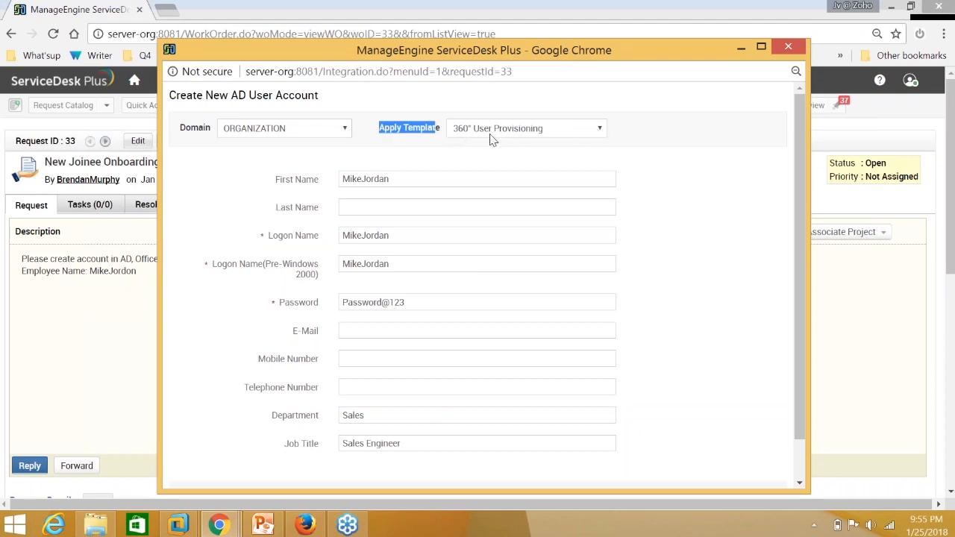
# Apply the 360° User Provisioning template and submit the form with Create AD User.
pyautogui.click(600, 130)
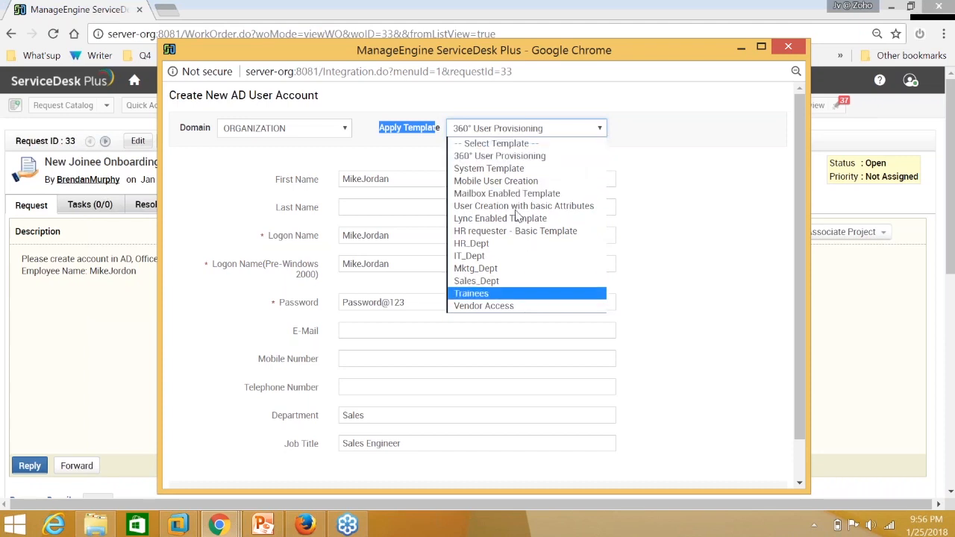
pyautogui.click(525, 156)
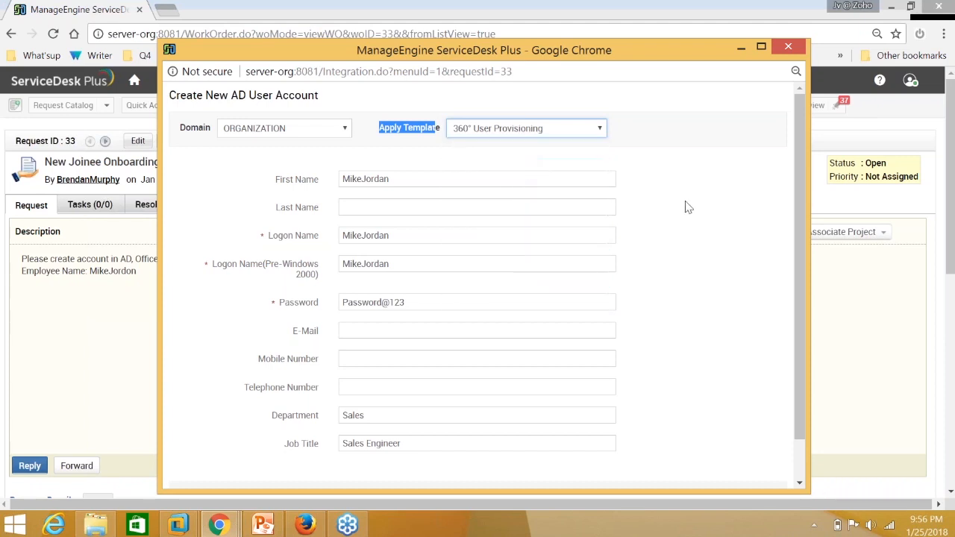
pyautogui.scroll(-1, 695, 239)
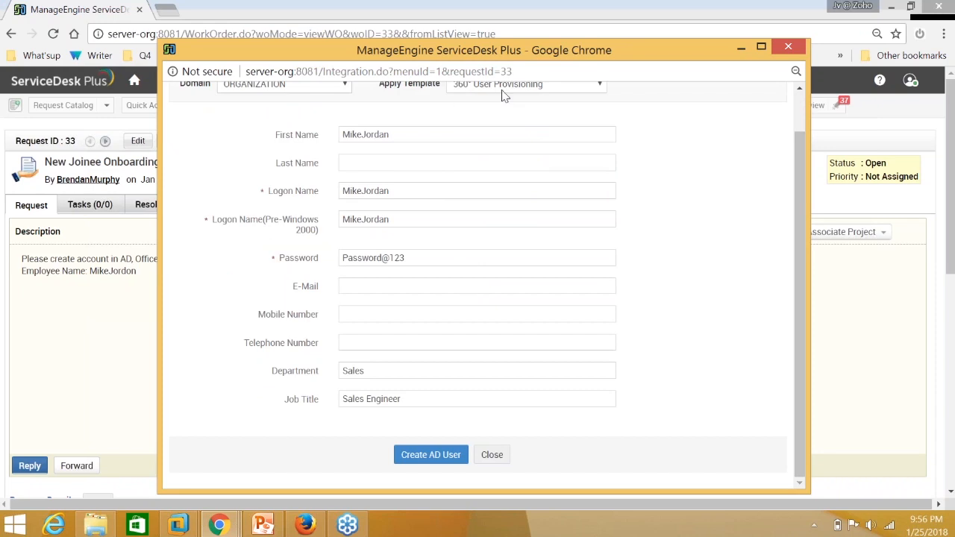
pyautogui.click(448, 460)
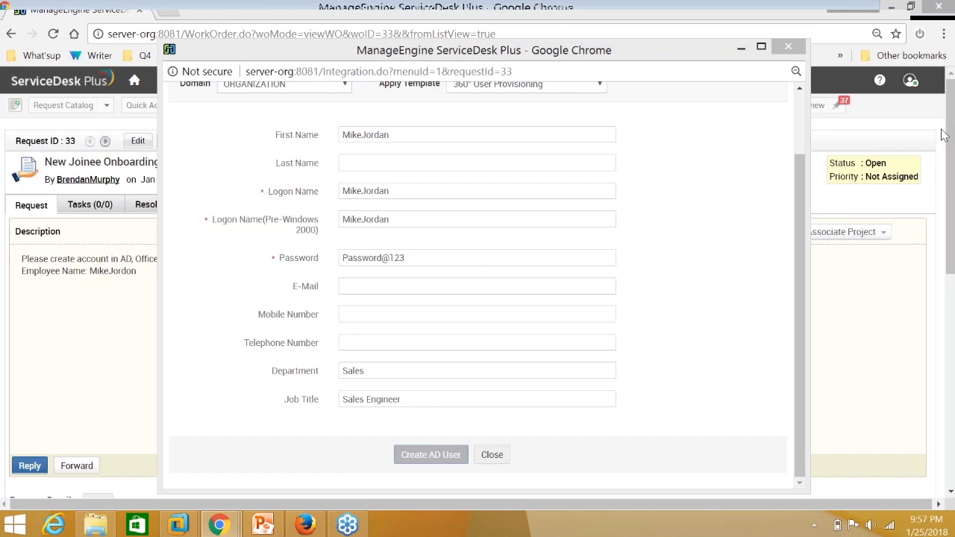
# Highlight the new user's name in the creation success message.
pyautogui.moveTo(198, 100); pyautogui.dragTo(507, 112)
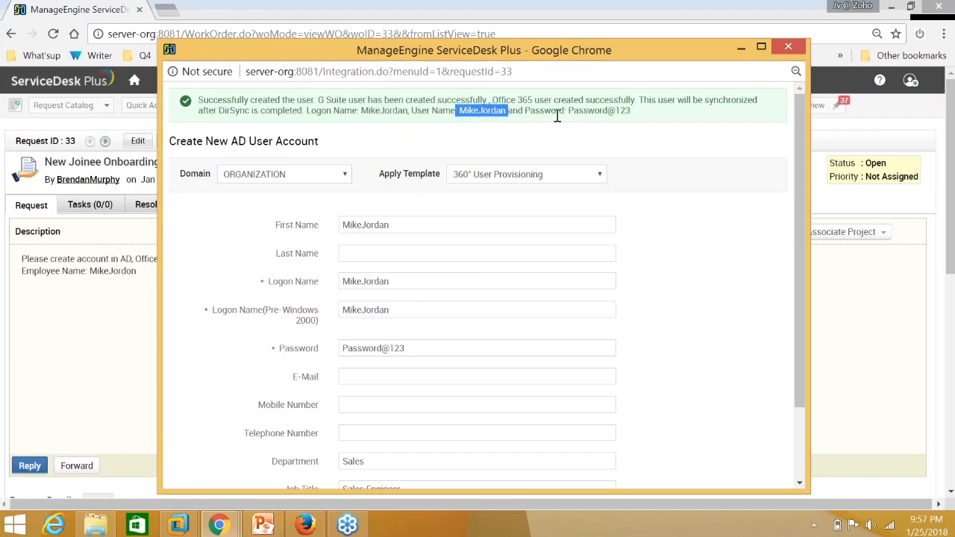
# Highlight and review the password and full text of the success message.
pyautogui.moveTo(567, 112); pyautogui.dragTo(635, 117)
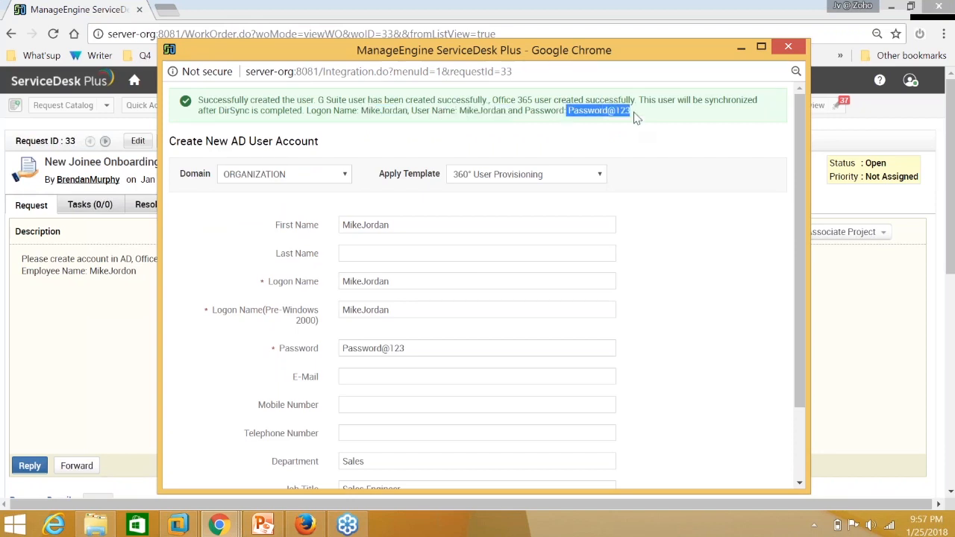
pyautogui.moveTo(199, 100); pyautogui.dragTo(648, 117)
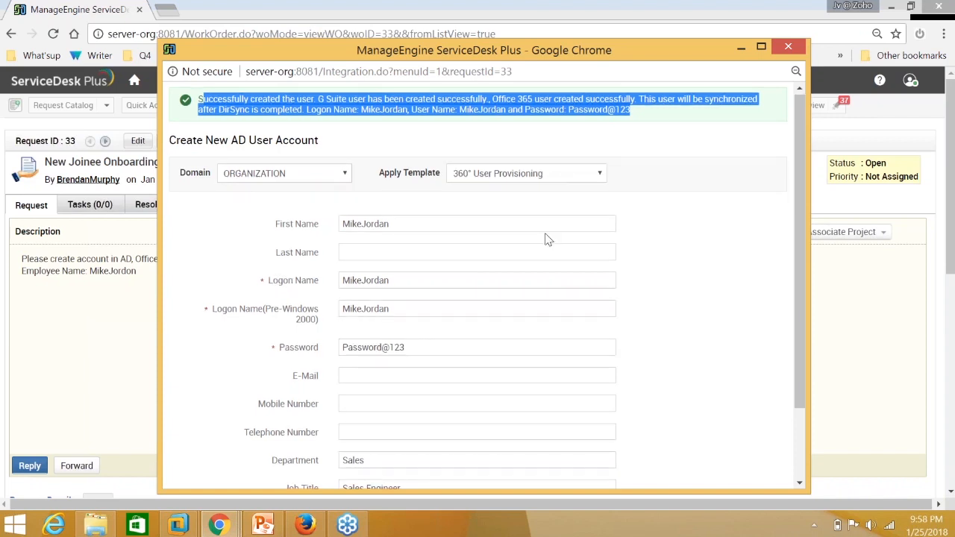
pyautogui.scroll(-2, 545, 239)
pyautogui.scroll(2, 550, 258)
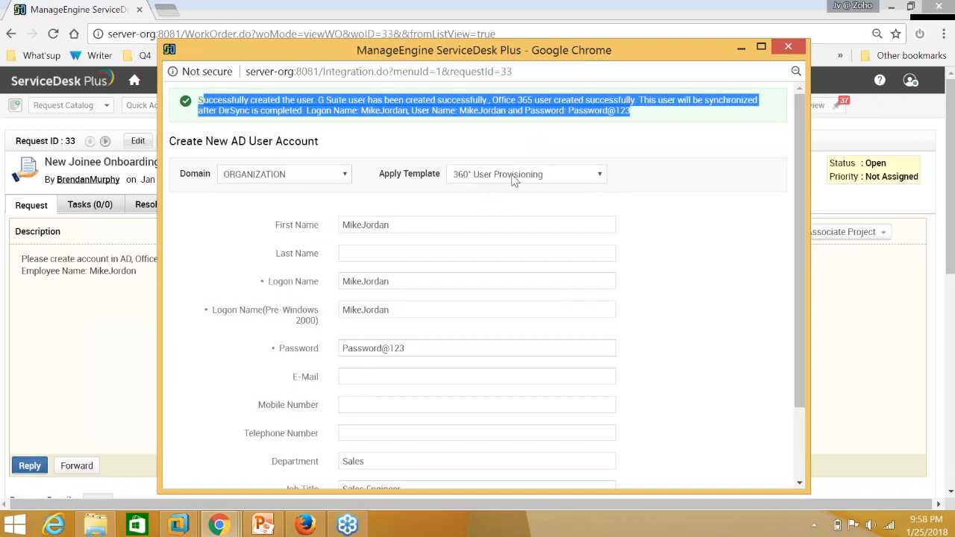
pyautogui.click(650, 185)
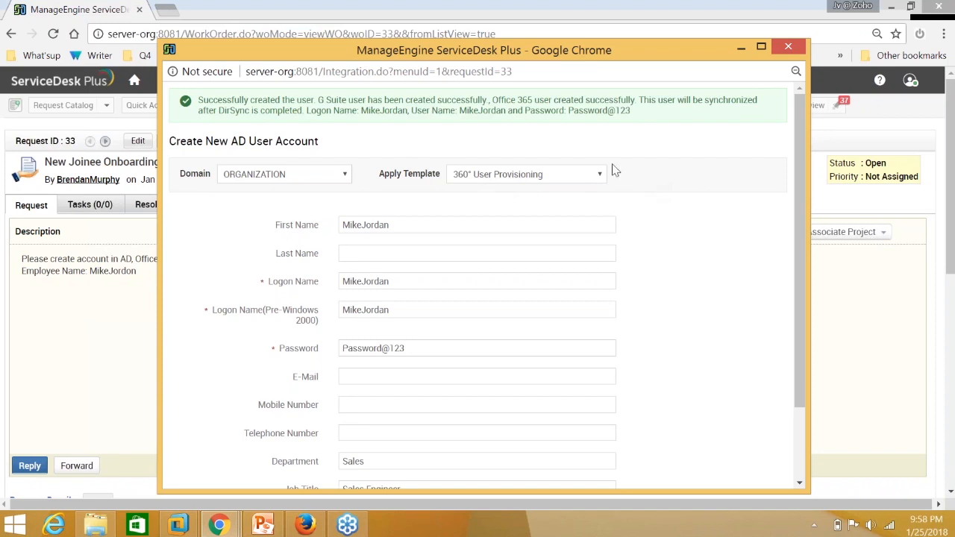
# Copy the new user's logon name and close the account-creation popup.
pyautogui.doubleClick(377, 109)
pyautogui.rightClick(373, 113)
pyautogui.click(380, 122)
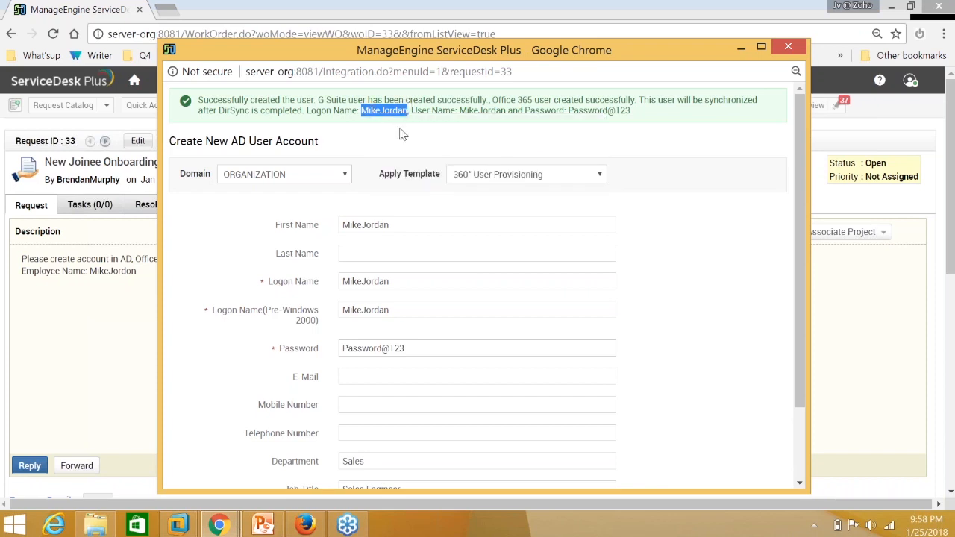
pyautogui.scroll(-2, 416, 196)
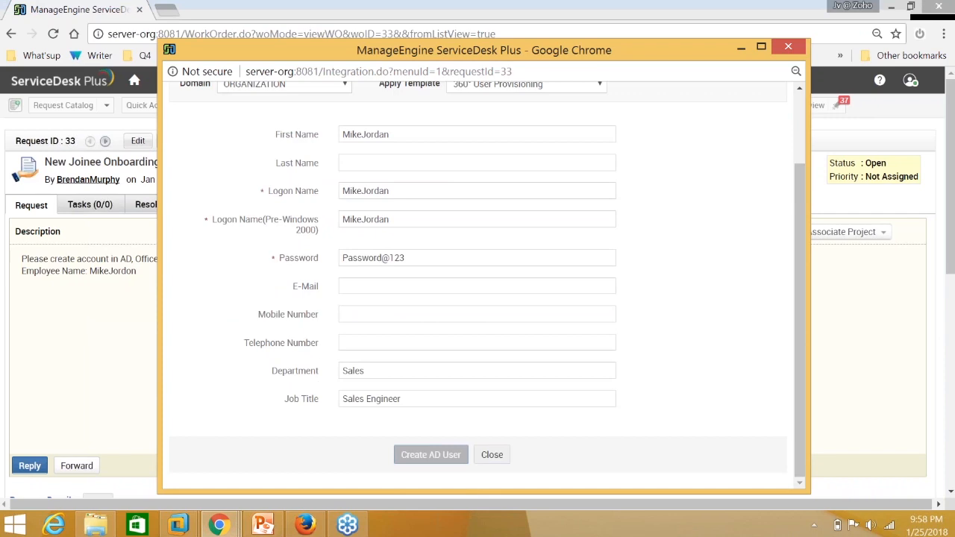
pyautogui.scroll(2, 370, 374)
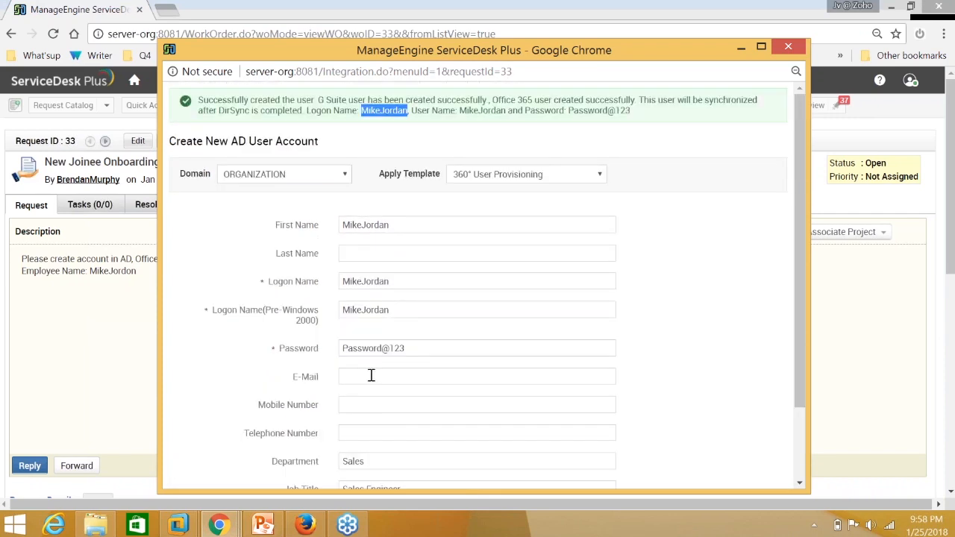
pyautogui.click(742, 48)
pyautogui.moveTo(308, 526)
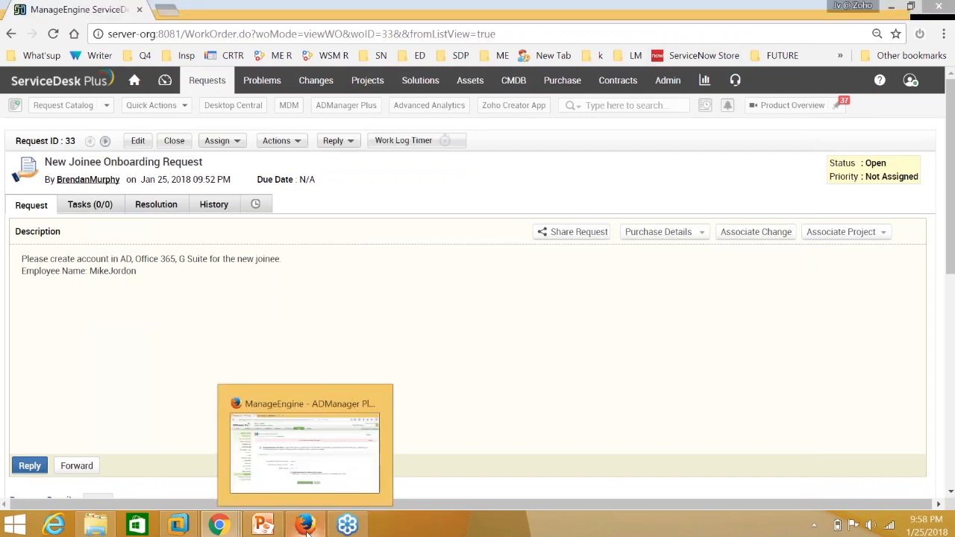
# Search AD objects in ADManager Plus for the copied logon name.
pyautogui.click(308, 534)
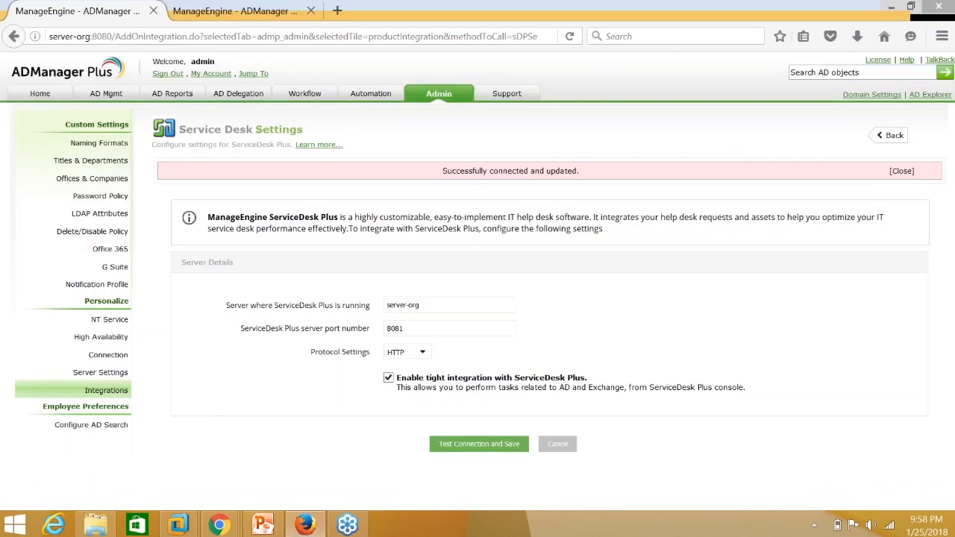
pyautogui.click(828, 73)
pyautogui.hotkey('ctrl', 'v')
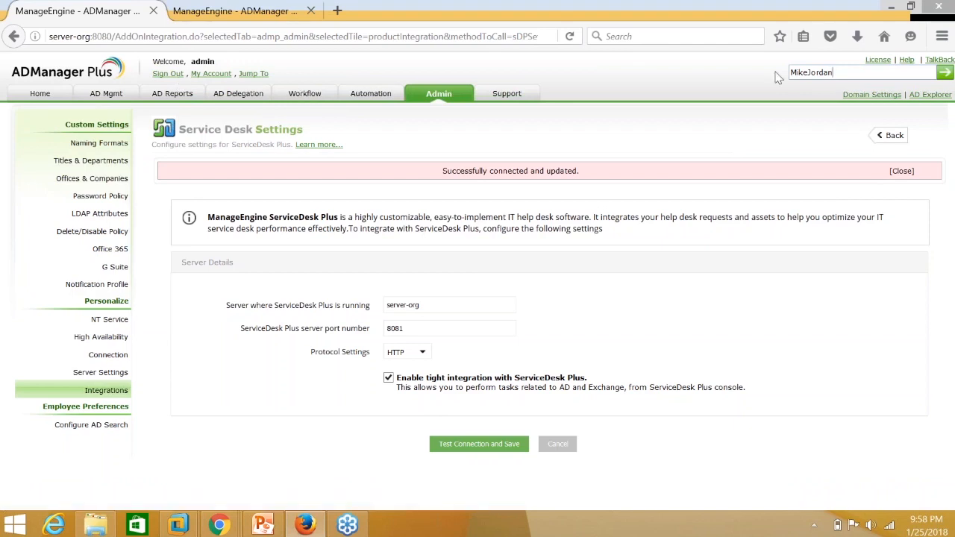
pyautogui.press('Return')
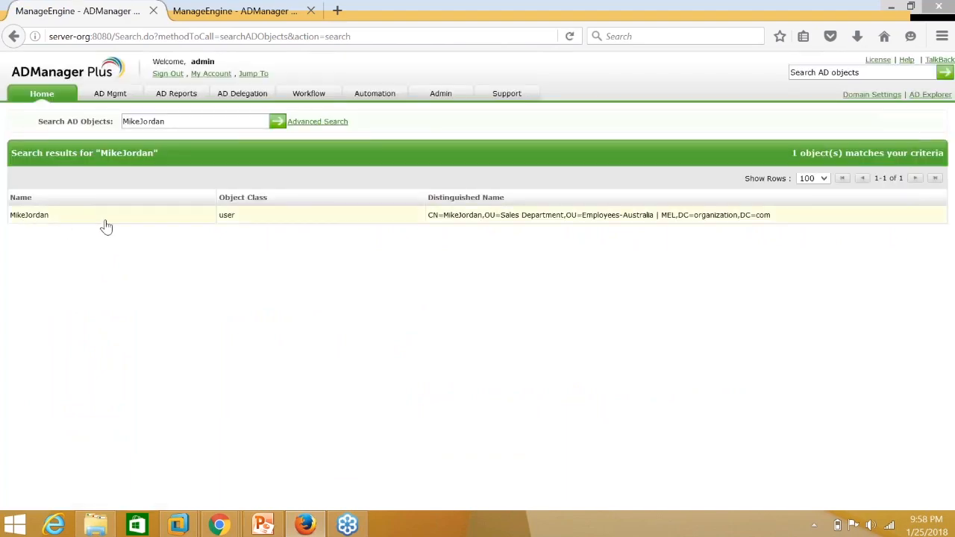
# Open the found user's Modify User Properties window and resize it.
pyautogui.click(178, 222)
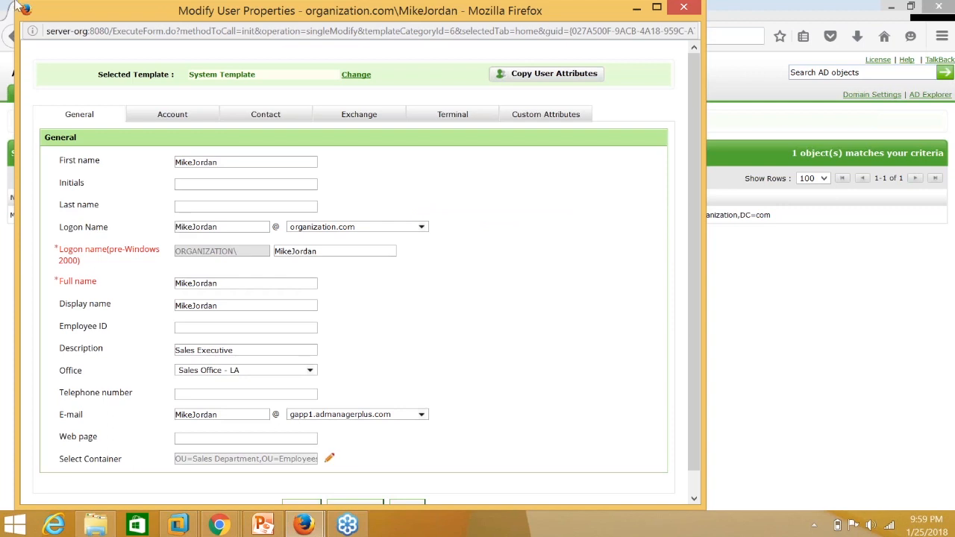
pyautogui.moveTo(45, 17); pyautogui.dragTo(101, 60)
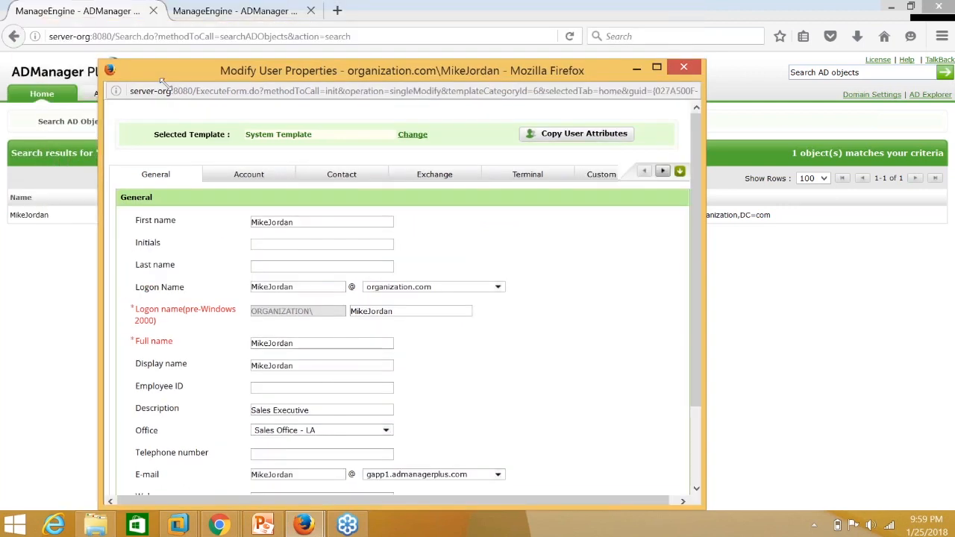
pyautogui.click(215, 90)
pyautogui.moveTo(217, 66); pyautogui.dragTo(228, 50)
pyautogui.scroll(-2, 320, 126)
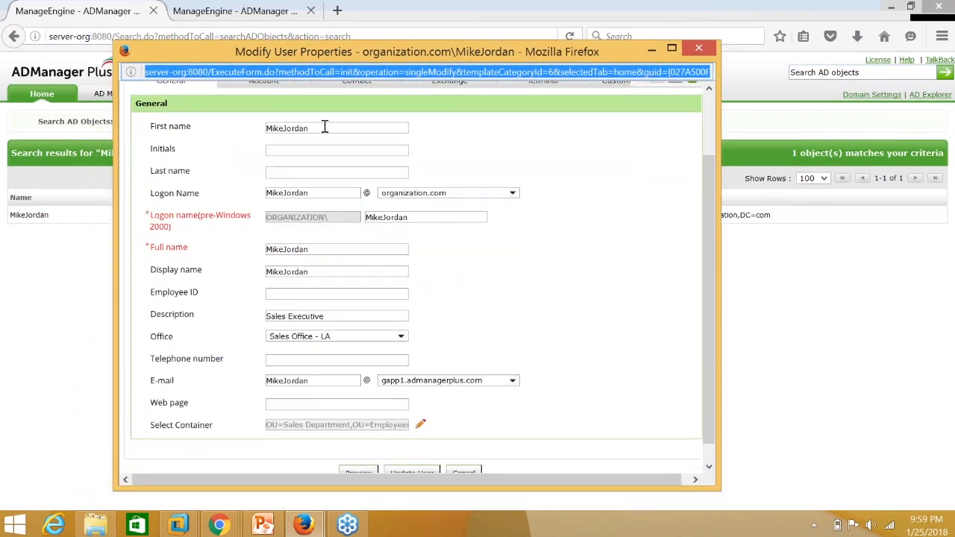
# Review the Sales Executive description and keep the Sales Department container.
pyautogui.click(325, 127)
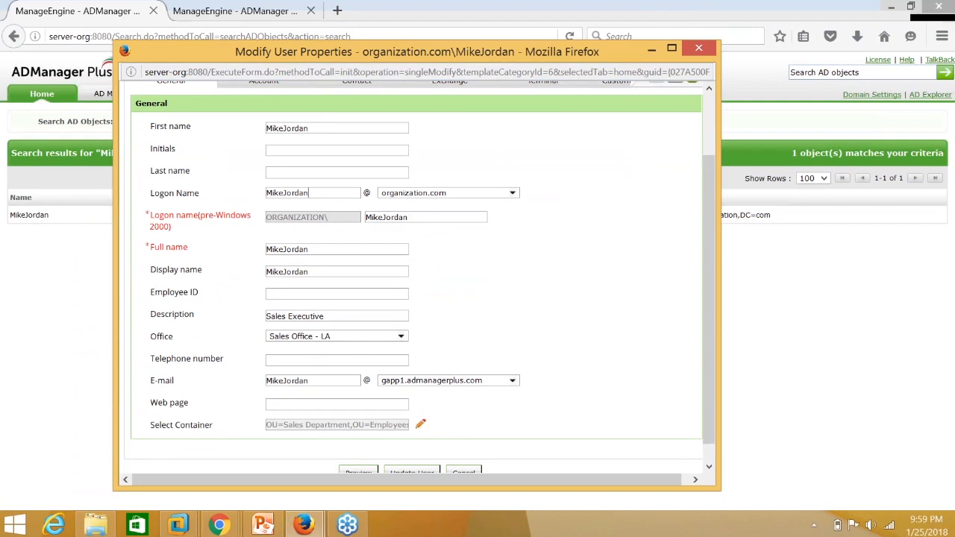
pyautogui.moveTo(277, 315); pyautogui.dragTo(262, 317)
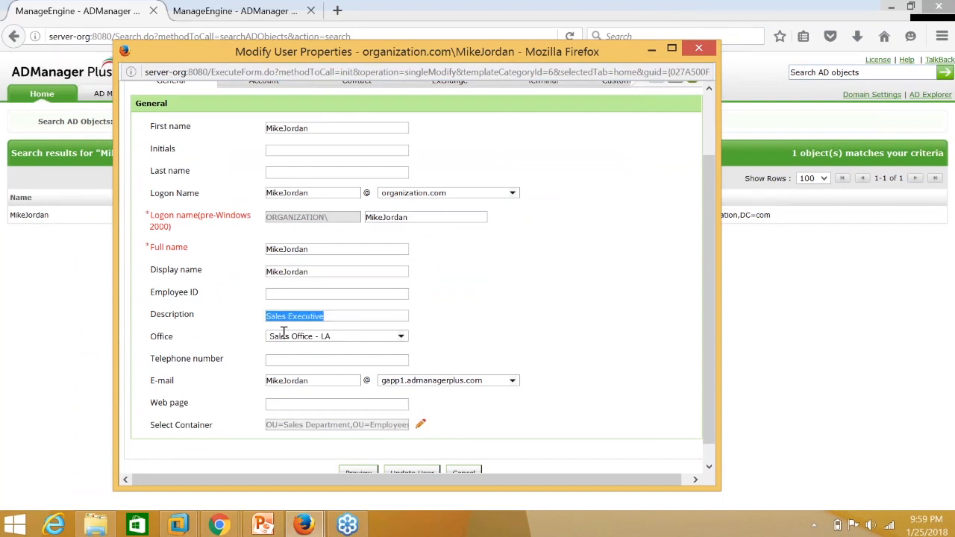
pyautogui.click(423, 427)
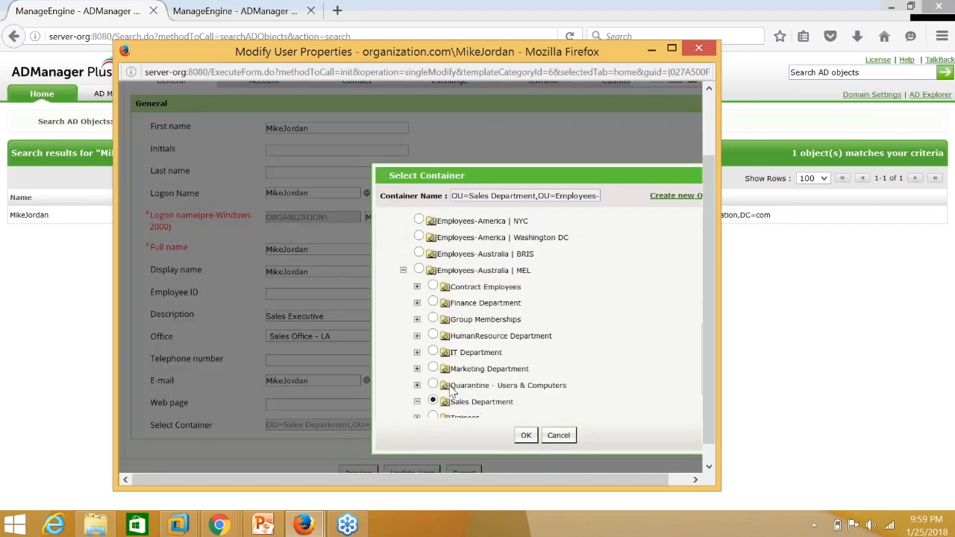
pyautogui.click(526, 436)
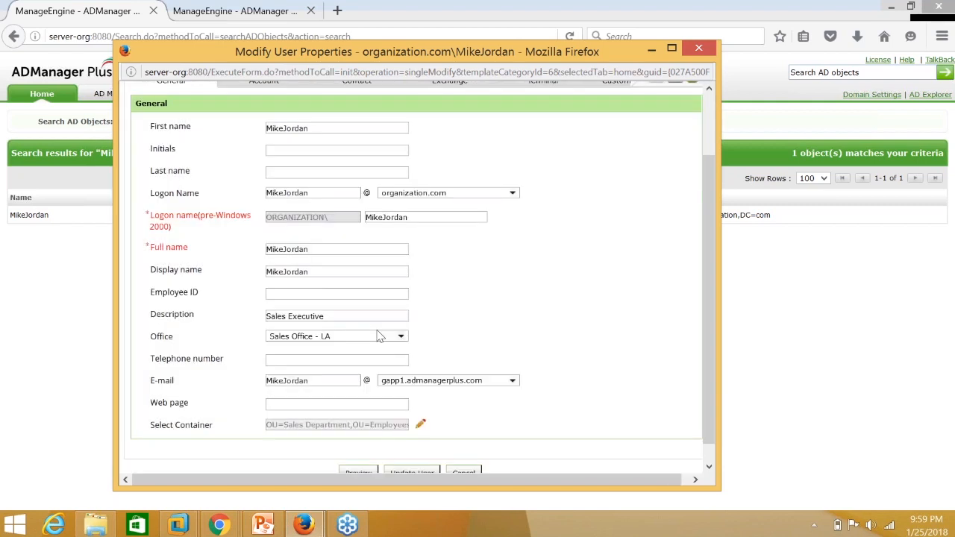
pyautogui.scroll(2, 311, 222)
pyautogui.click(275, 156)
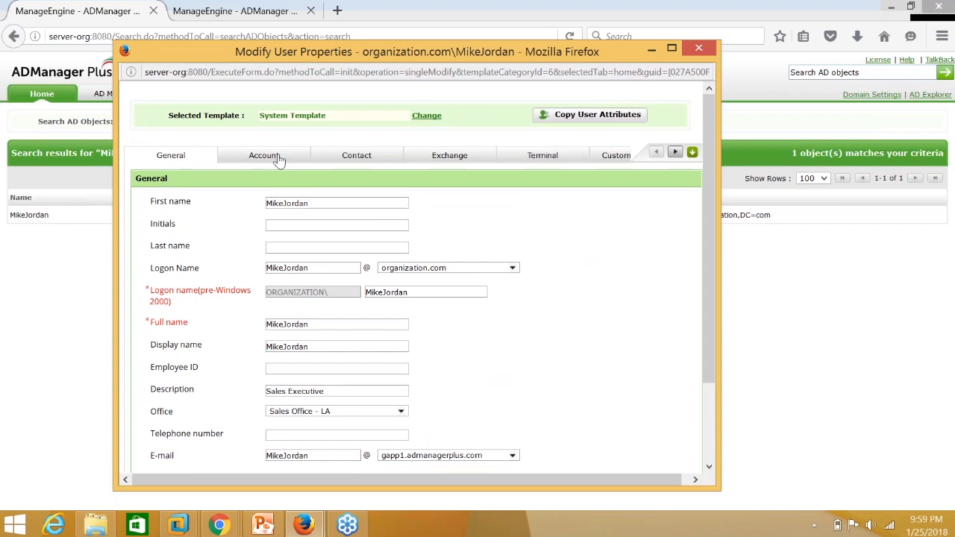
# Check the password field and group memberships, then view contact details: Sales Engineer, Sales, SalesHead.
pyautogui.click(275, 158)
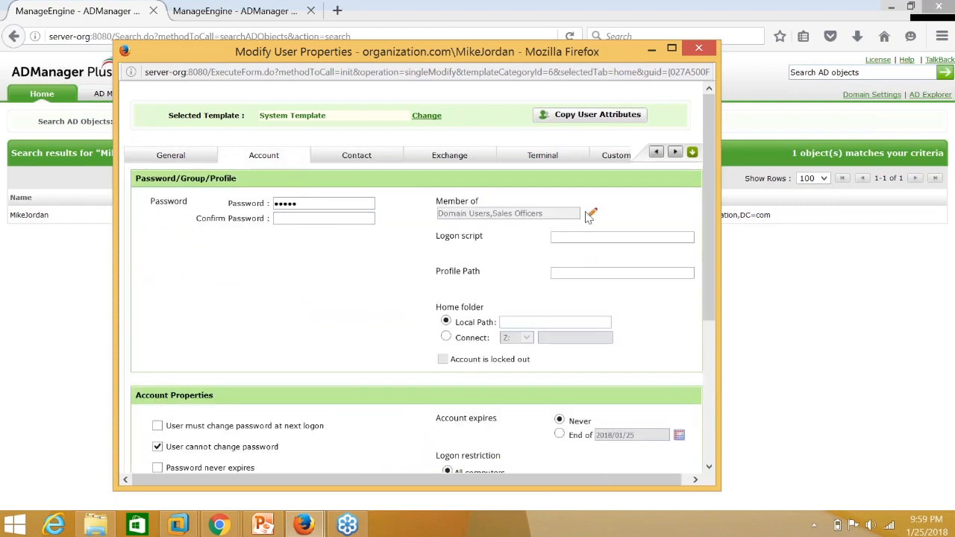
pyautogui.click(594, 215)
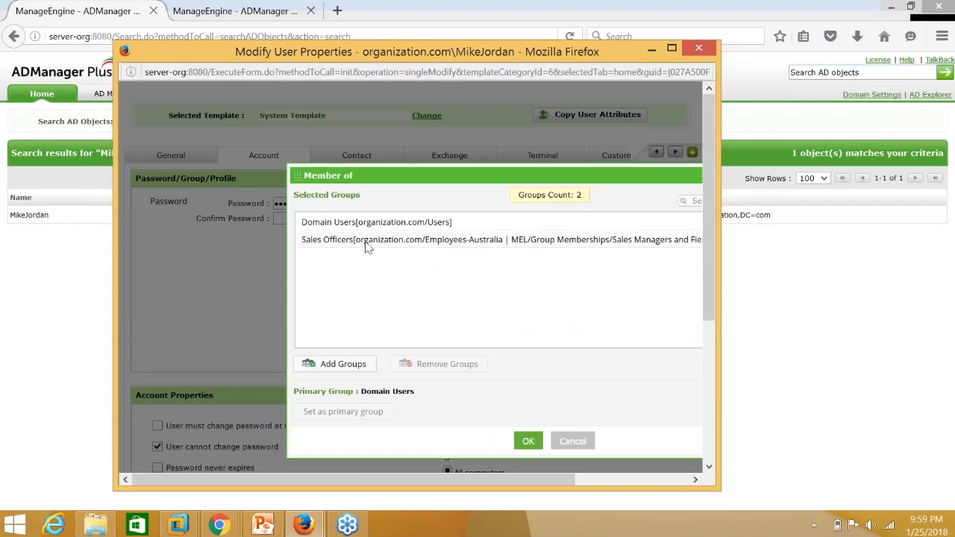
pyautogui.click(573, 442)
pyautogui.moveTo(341, 206); pyautogui.dragTo(250, 205)
pyautogui.press('BackSpace')
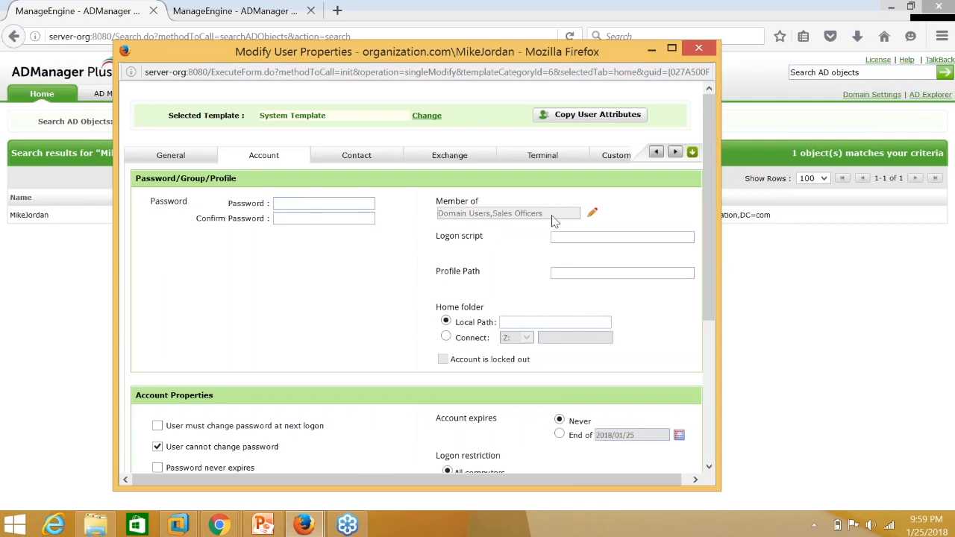
pyautogui.click(593, 213)
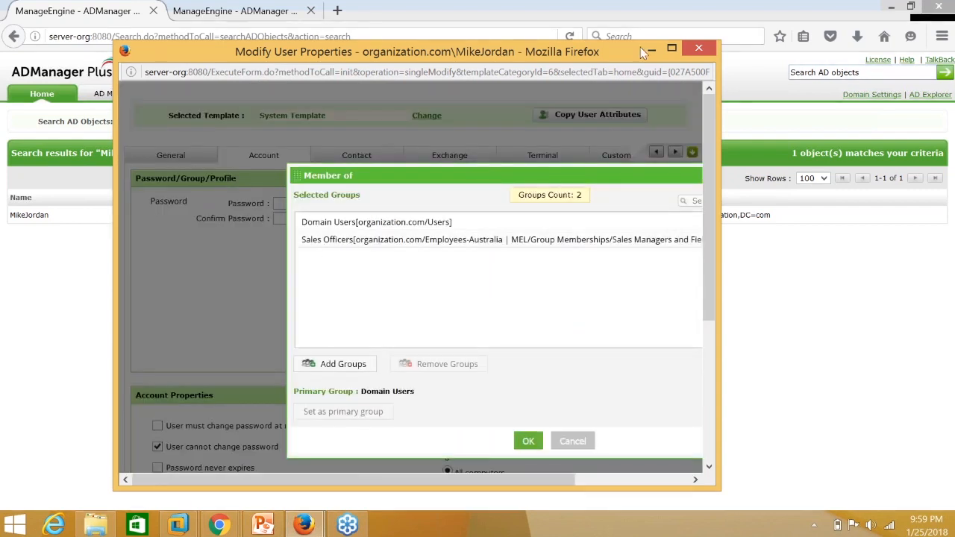
pyautogui.click(671, 50)
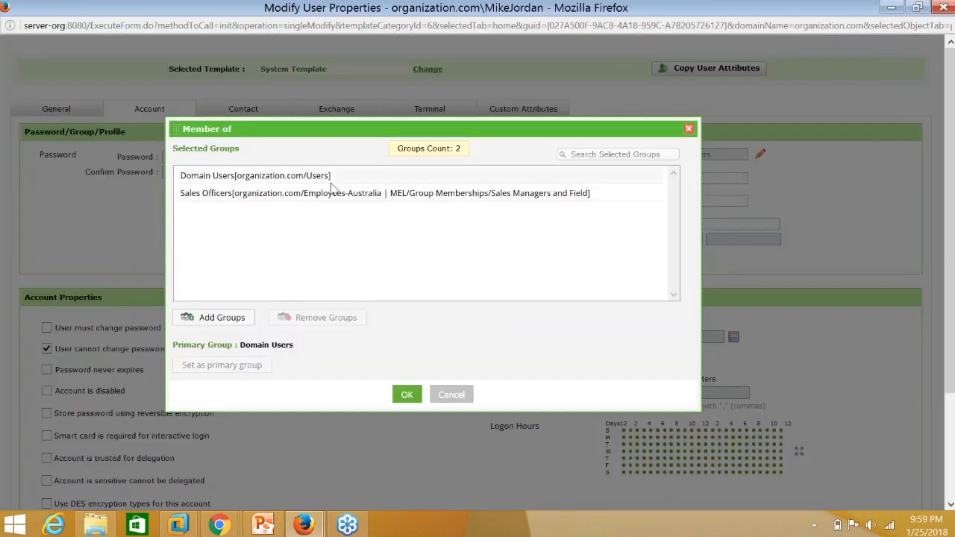
pyautogui.click(409, 393)
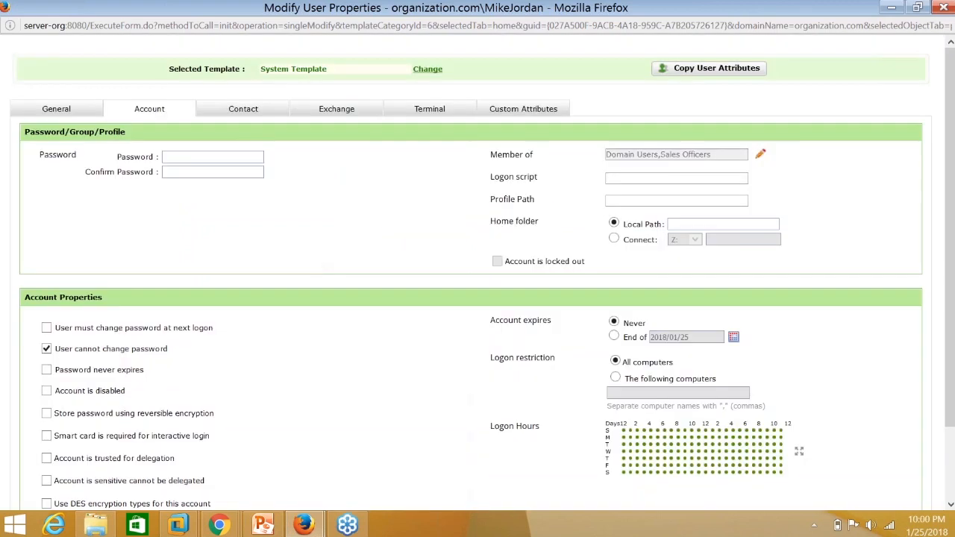
pyautogui.click(260, 116)
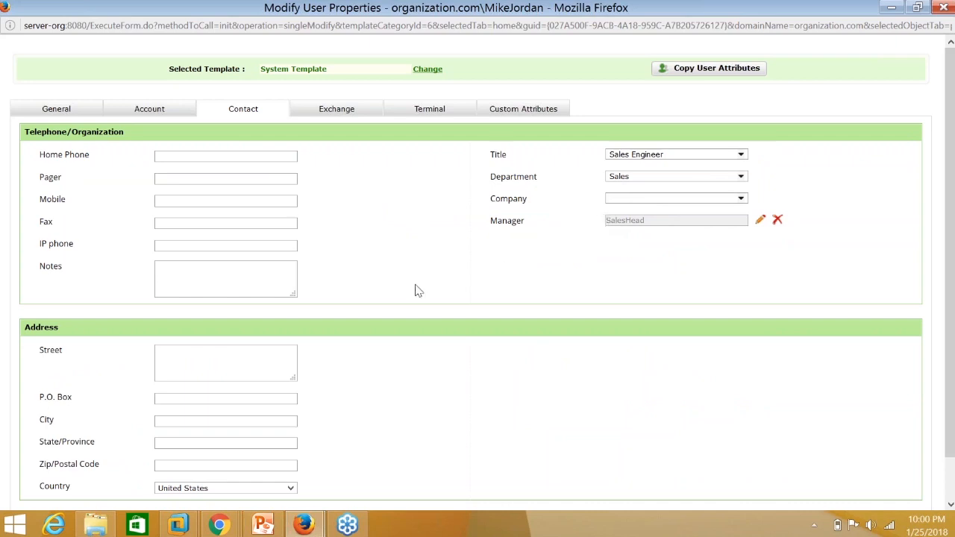
# Recheck the General tab's Sales Executive description, minimize the properties window and go to AD Mgmt.
pyautogui.scroll(-2, 335, 381)
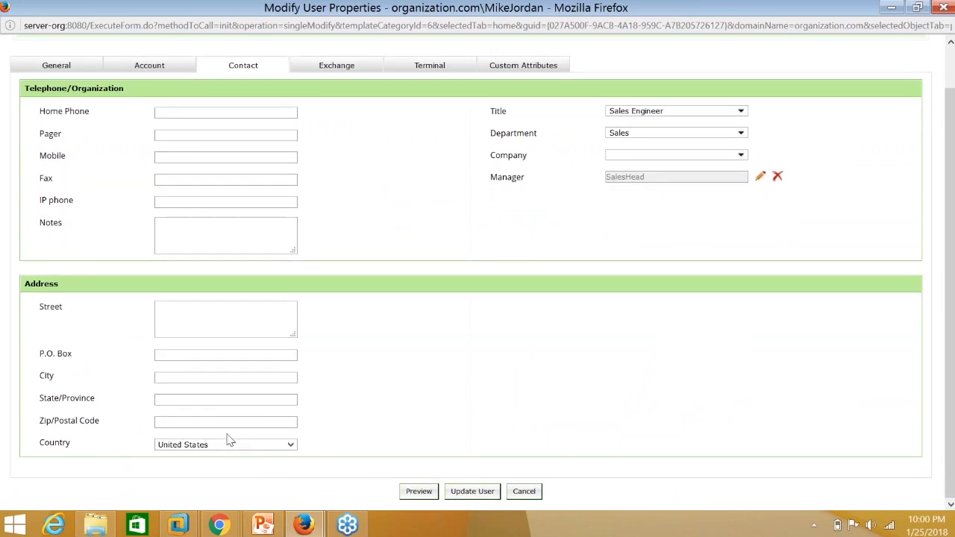
pyautogui.scroll(2, 229, 440)
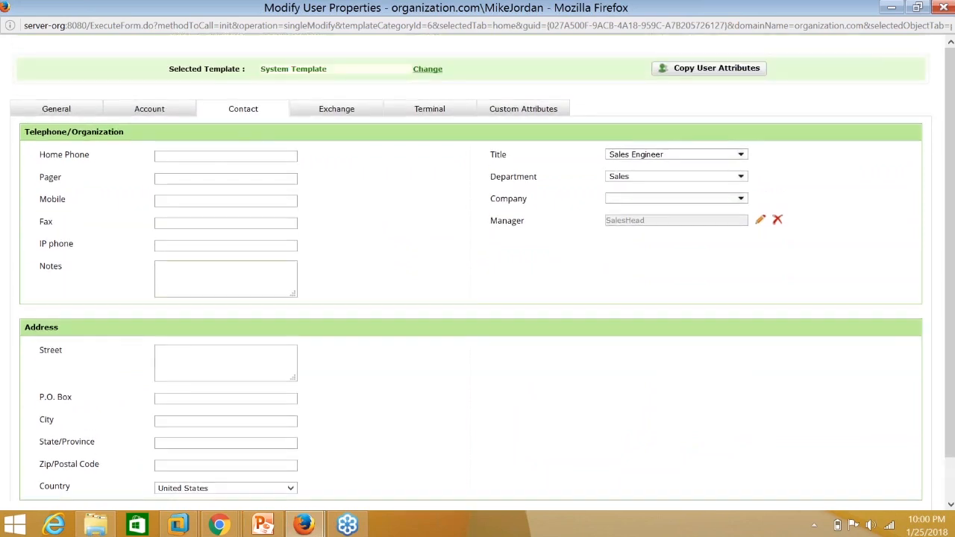
pyautogui.click(93, 114)
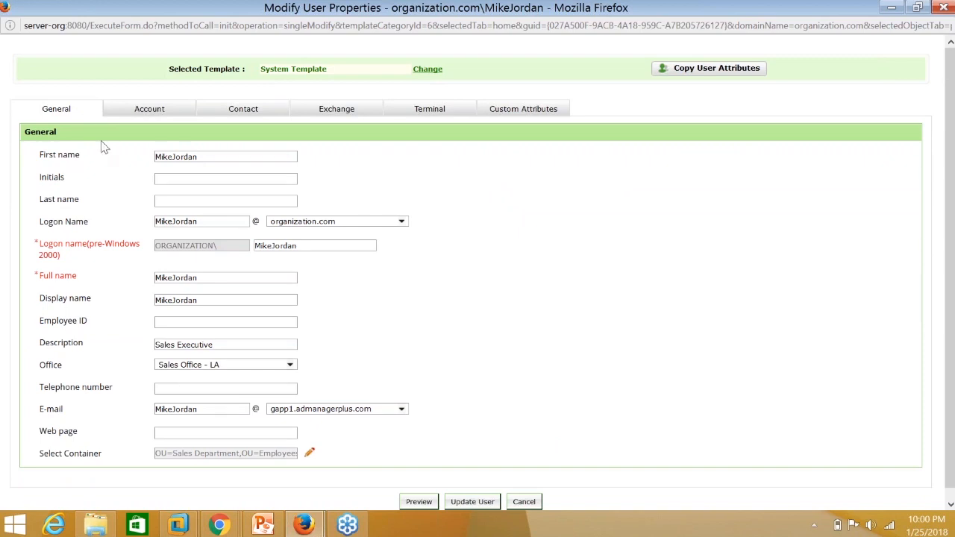
pyautogui.click(222, 347)
pyautogui.moveTo(215, 345); pyautogui.dragTo(153, 324)
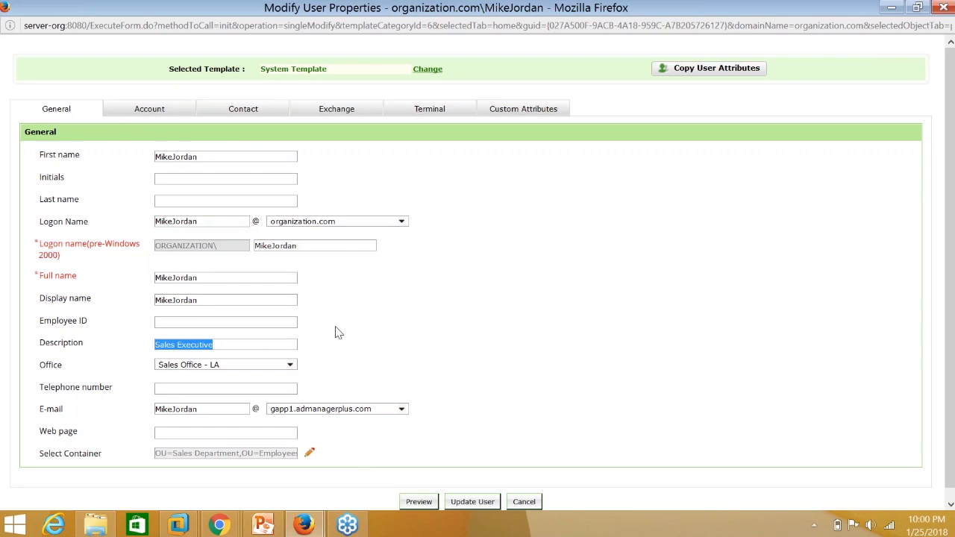
pyautogui.click(891, 7)
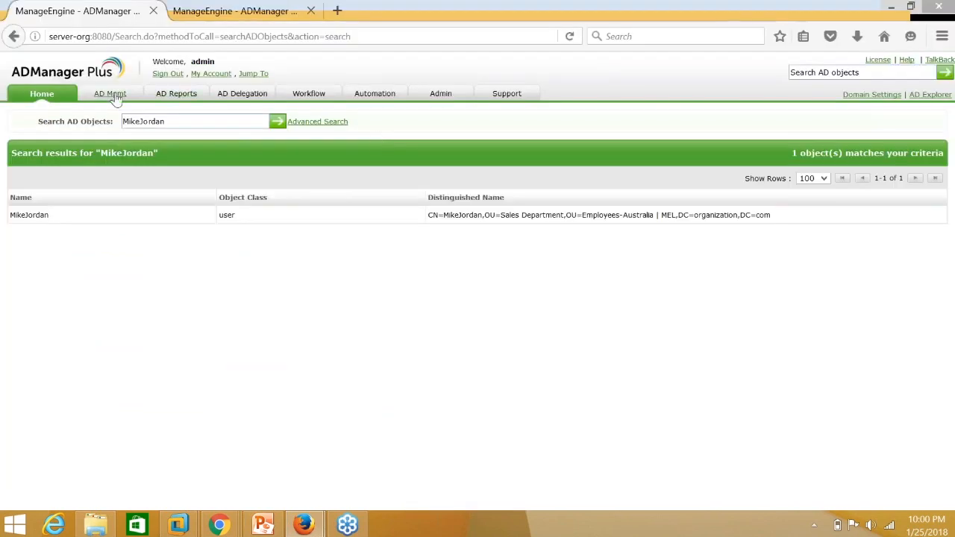
pyautogui.click(112, 95)
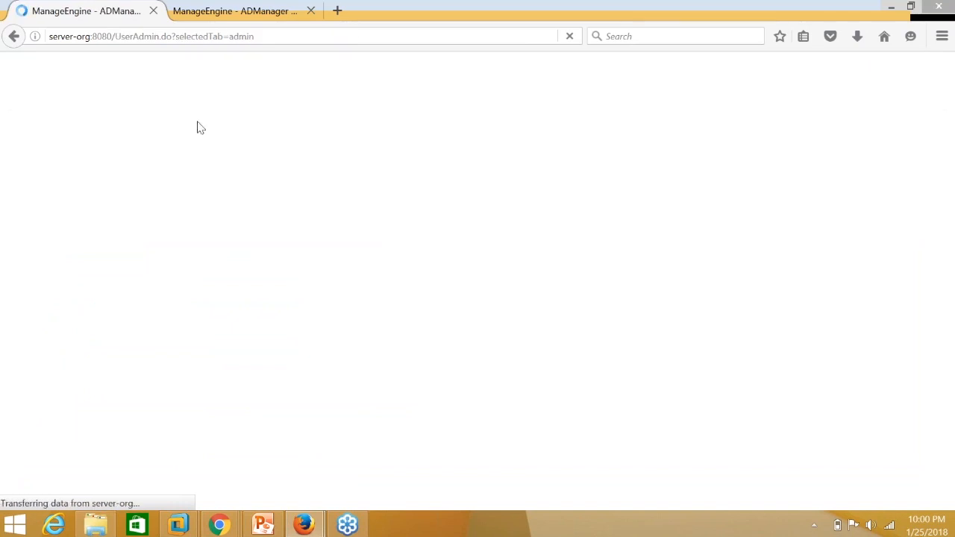
# Open User Creation Templates and edit the 360° User Provisioning template.
pyautogui.click(429, 192)
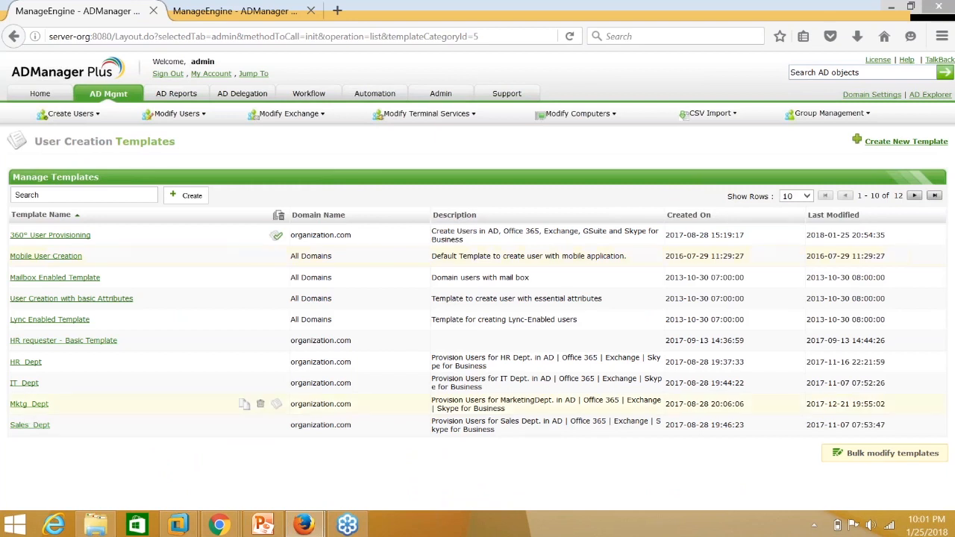
pyautogui.click(52, 238)
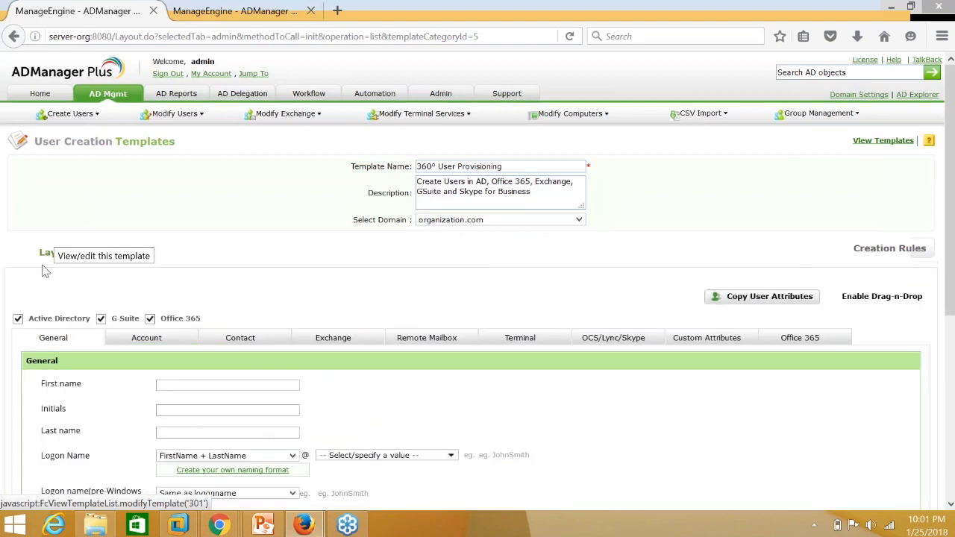
# Scroll through the 360° User Provisioning template's layout and view its Contact fields (Title, Department, Manager).
pyautogui.scroll(-2, 42, 269)
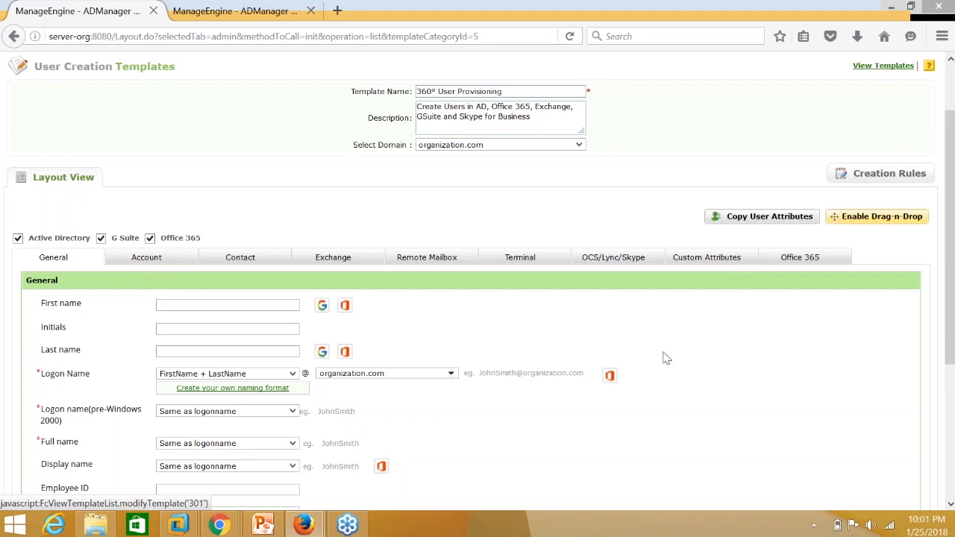
pyautogui.scroll(-3, 276, 266)
pyautogui.scroll(-3, 276, 266)
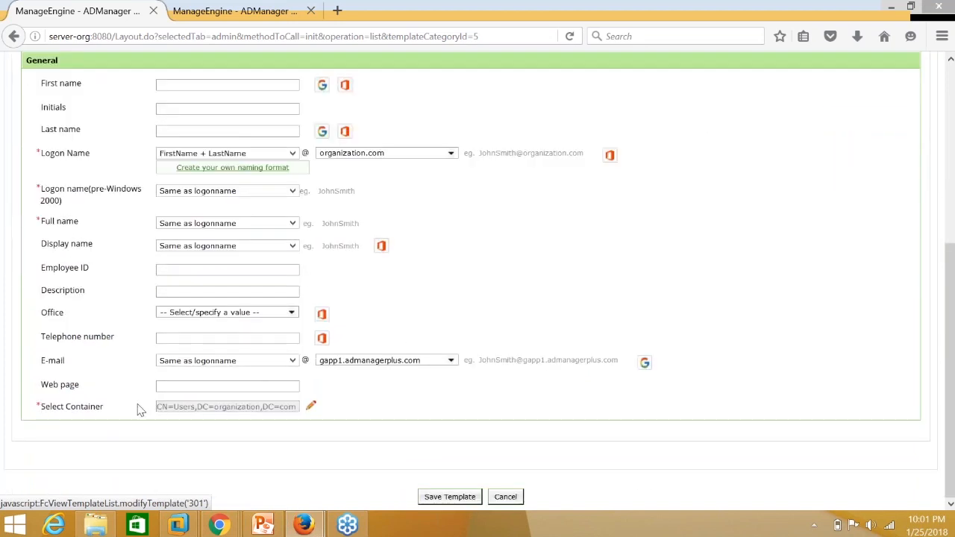
pyautogui.scroll(4, 184, 384)
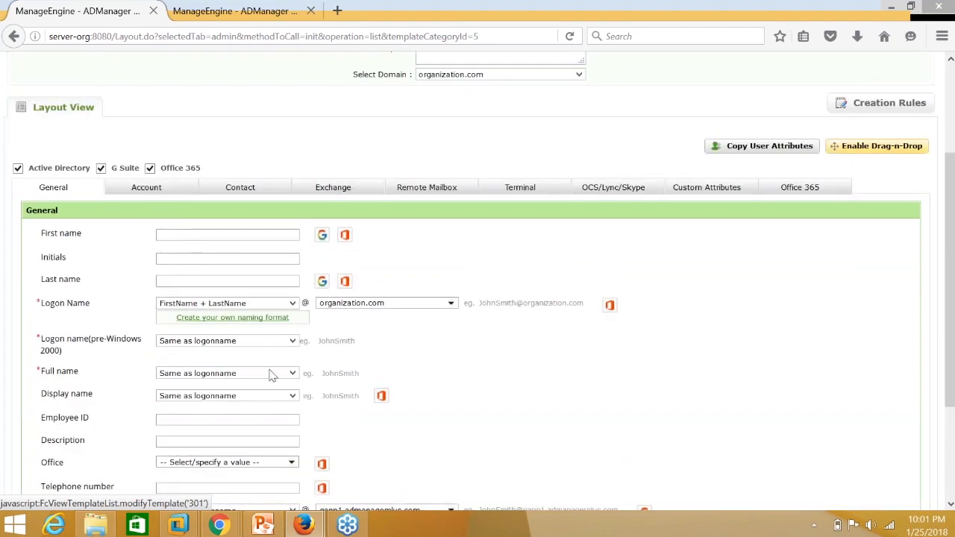
pyautogui.scroll(3, 330, 326)
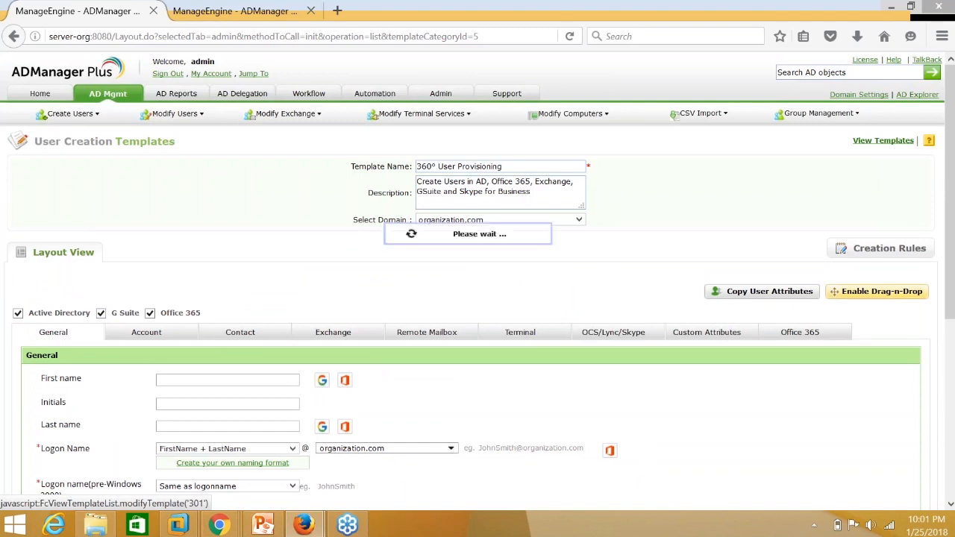
pyautogui.click(247, 337)
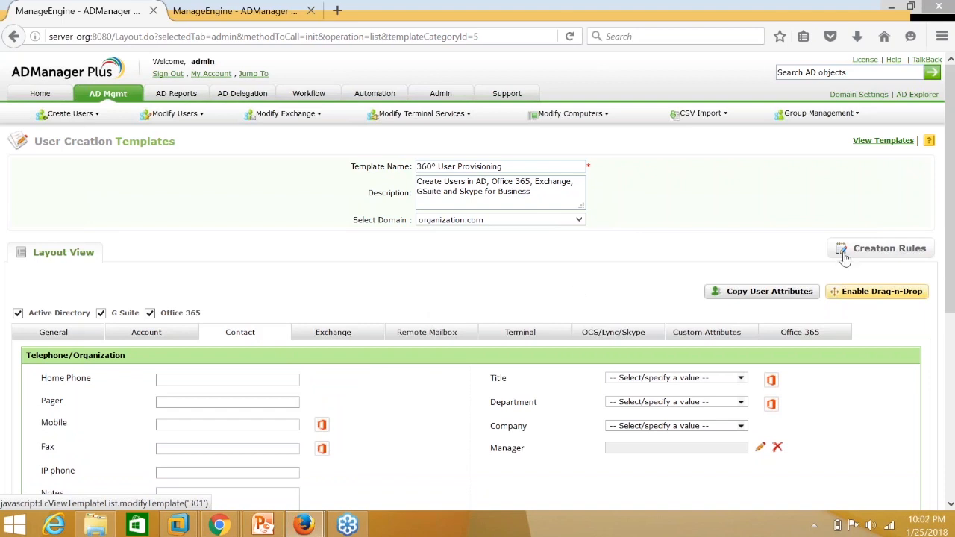
# Open the template's Creation Rules and scroll down to Rule 3.
pyautogui.click(894, 257)
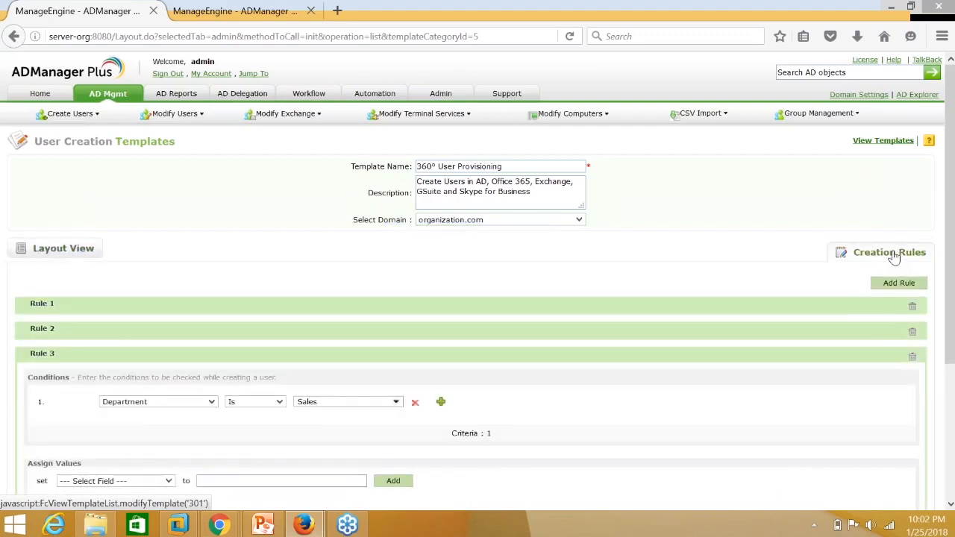
pyautogui.scroll(-2, 420, 407)
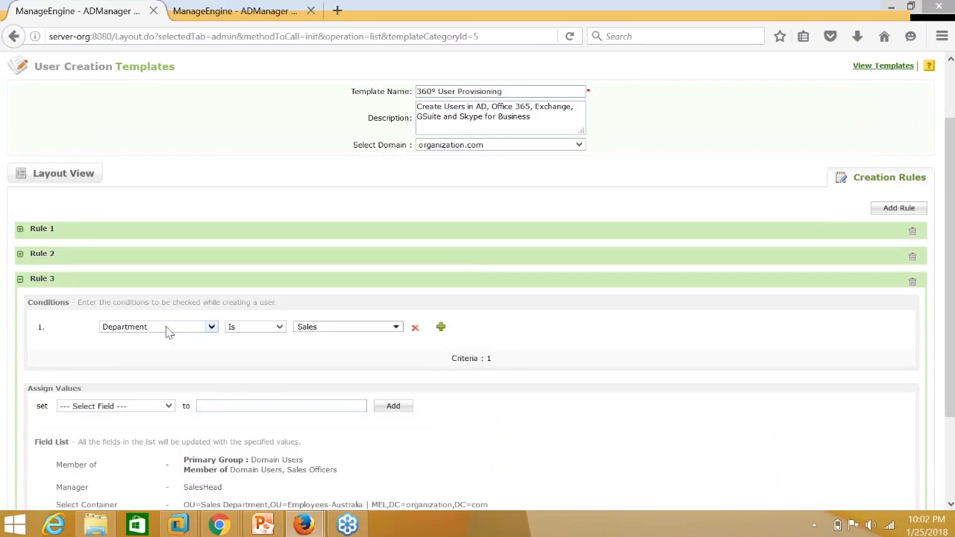
pyautogui.scroll(-2, 312, 343)
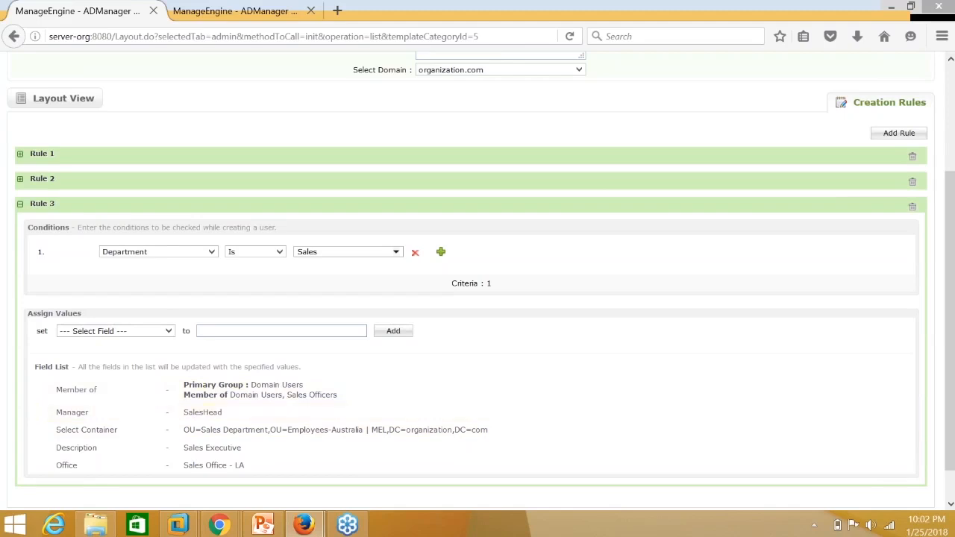
# Change Rule 3's condition from Department Is Sales to Title Is Sales Officer.
pyautogui.click(204, 255)
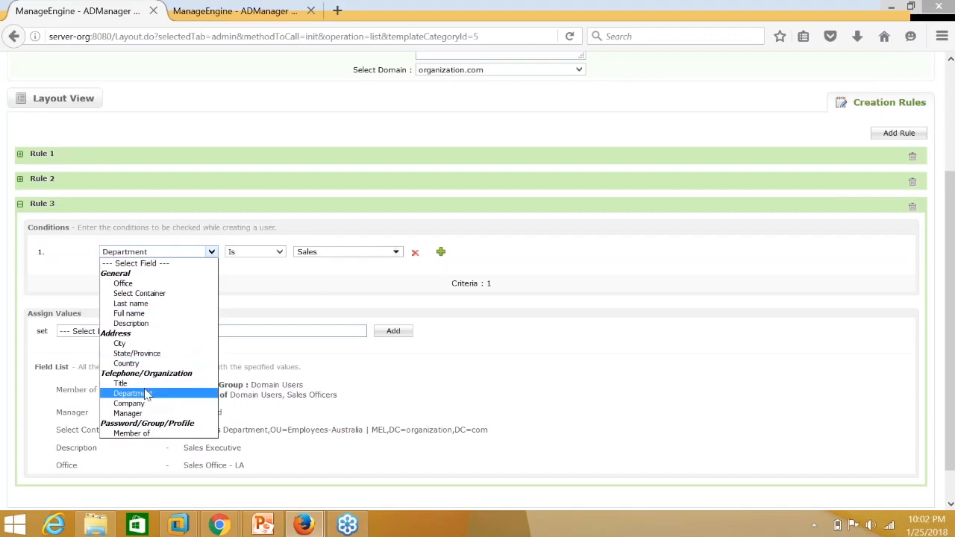
pyautogui.click(396, 253)
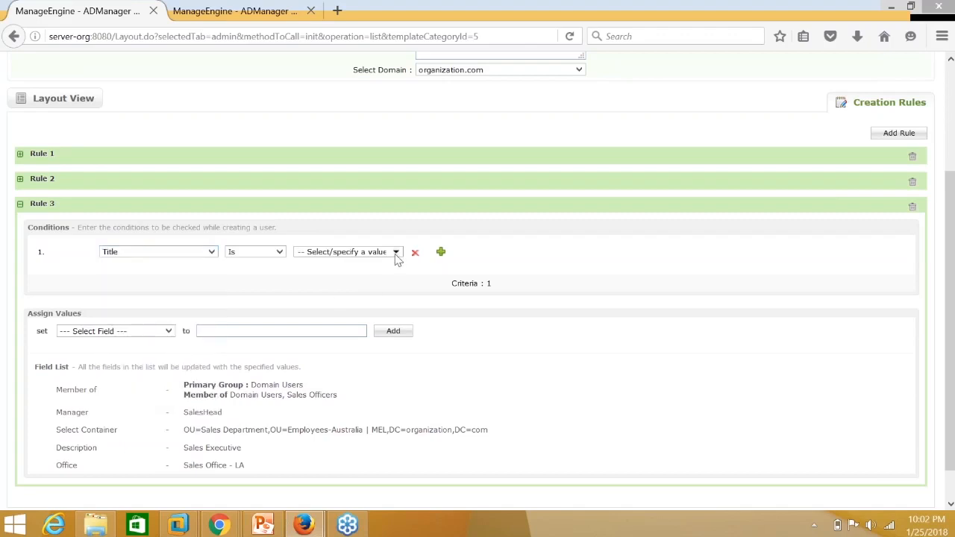
pyautogui.click(396, 253)
pyautogui.scroll(-4, 330, 306)
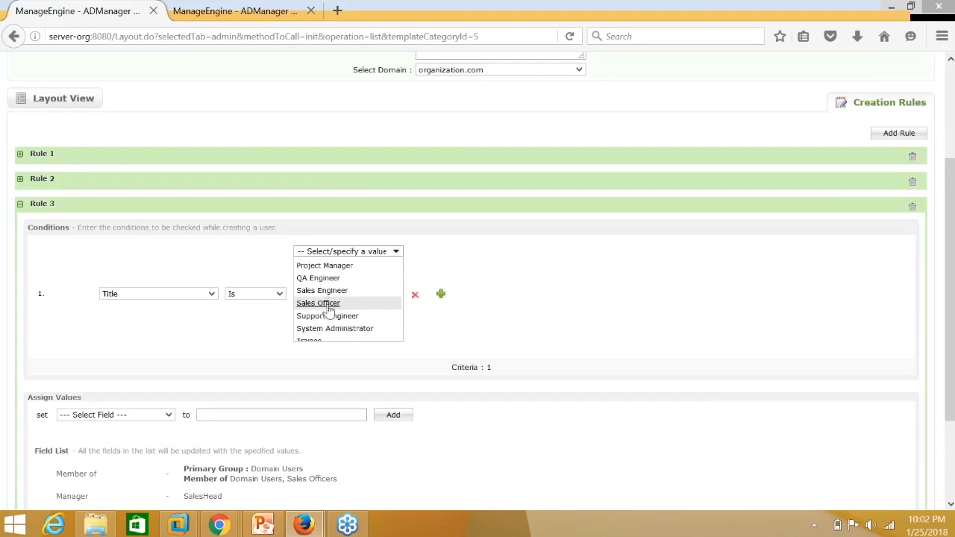
pyautogui.click(327, 305)
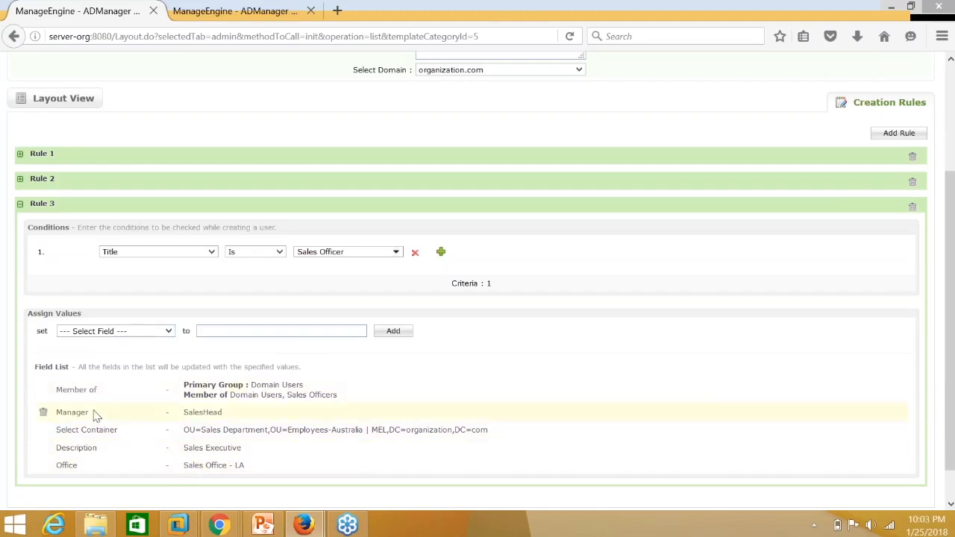
pyautogui.click(158, 331)
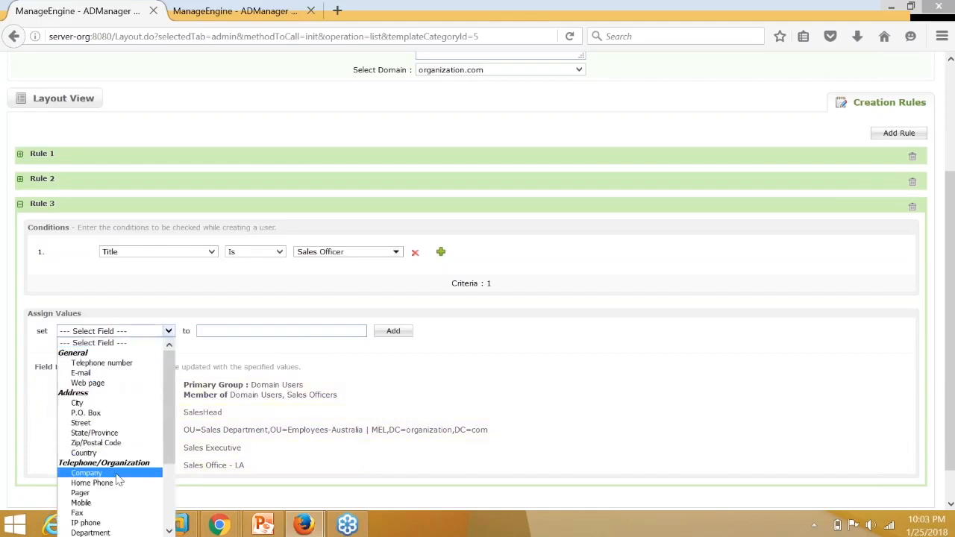
pyautogui.scroll(-2, 118, 478)
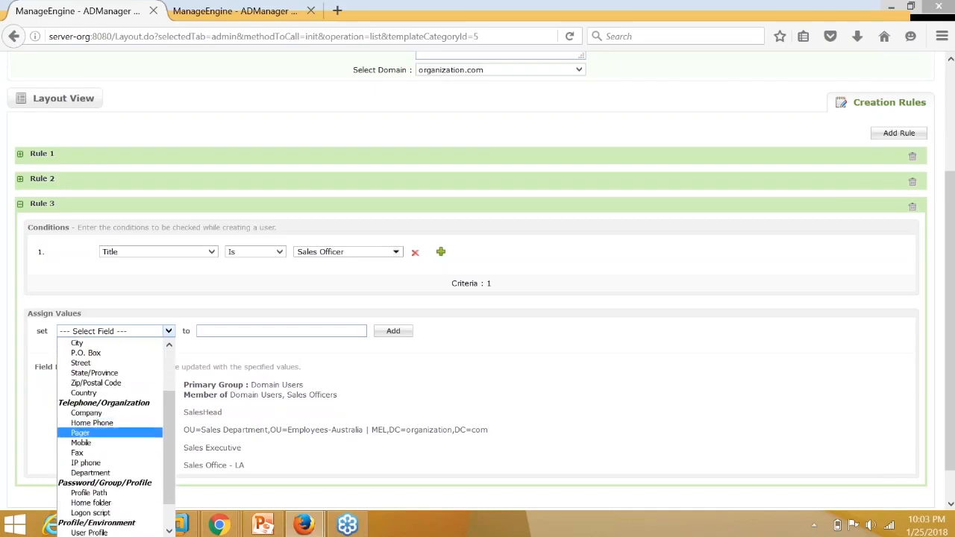
pyautogui.click(468, 370)
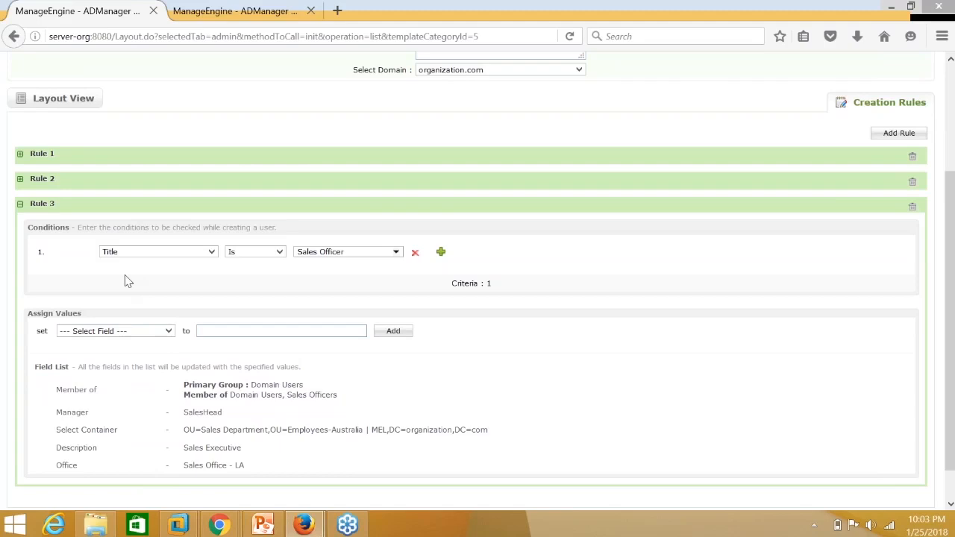
pyautogui.click(21, 180)
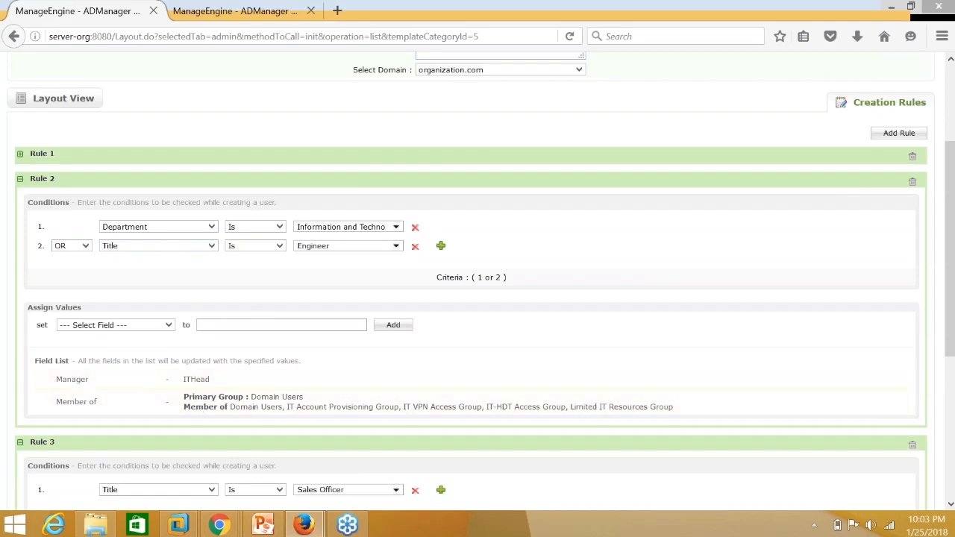
pyautogui.click(20, 153)
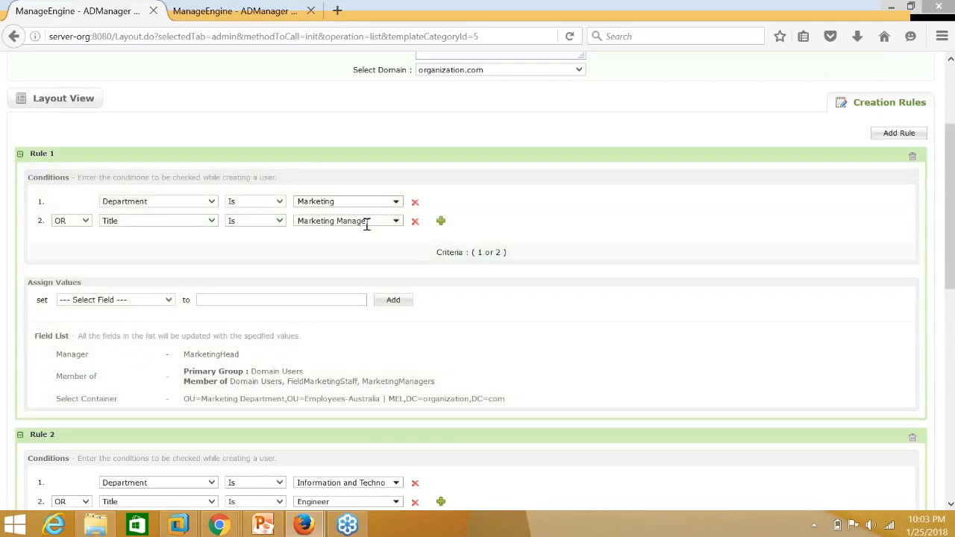
pyautogui.click(163, 301)
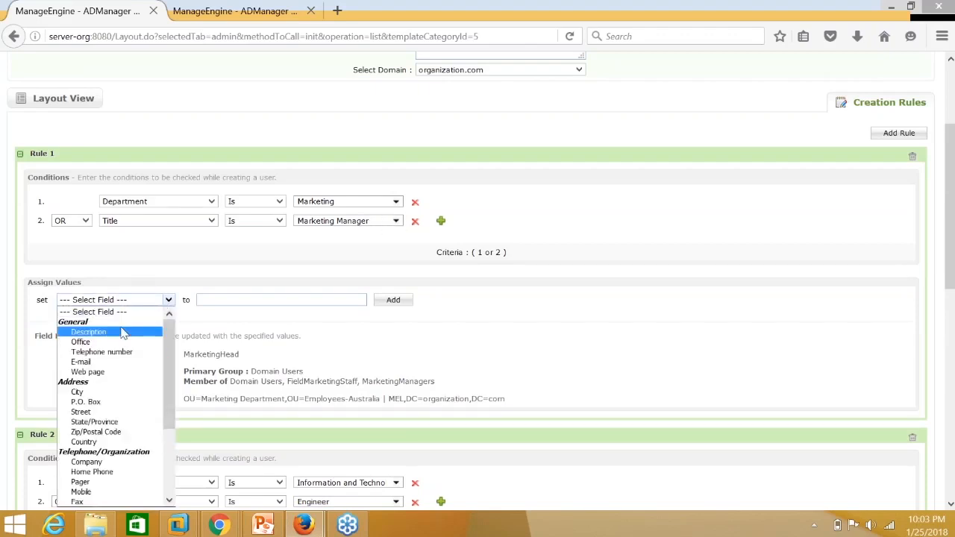
pyautogui.click(123, 333)
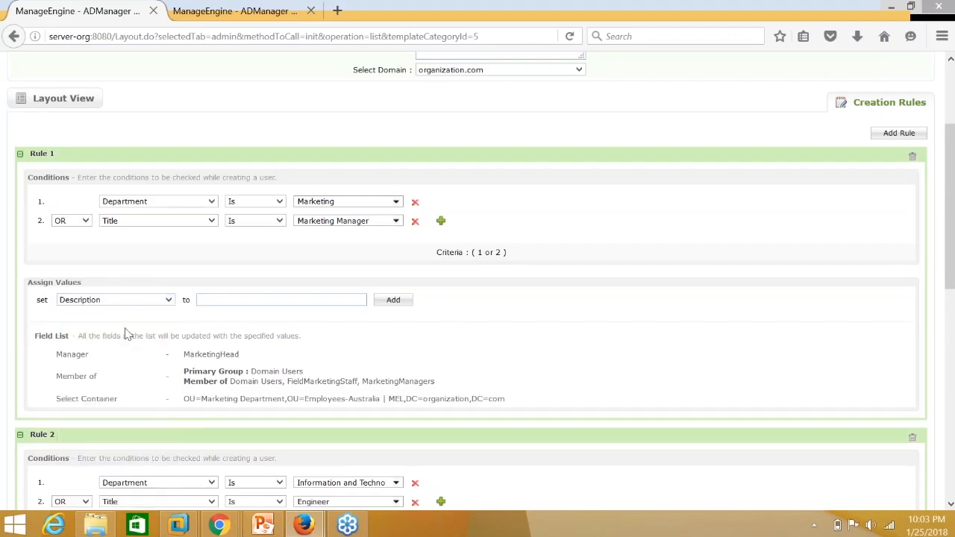
pyautogui.click(241, 300)
pyautogui.write('Marketing')
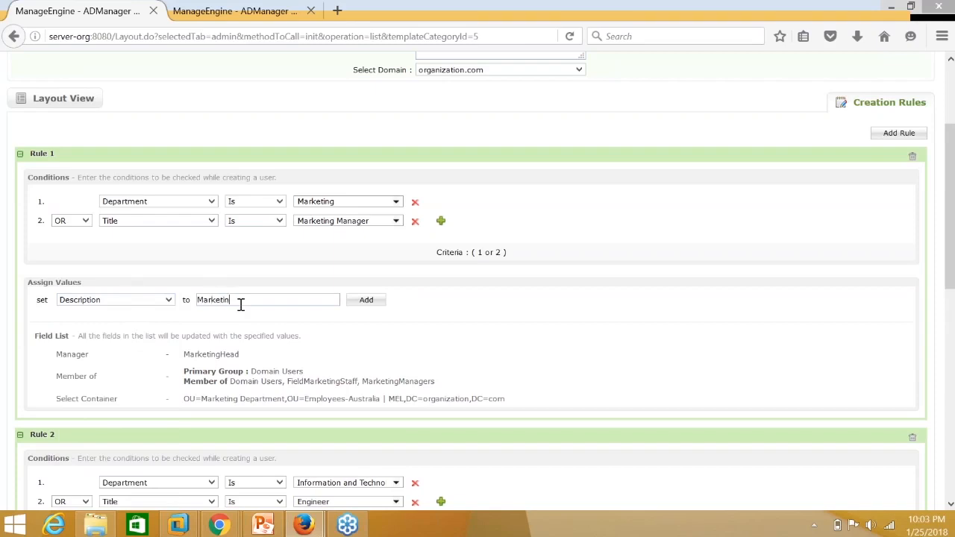
pyautogui.write(' Executive')
pyautogui.press('Return')
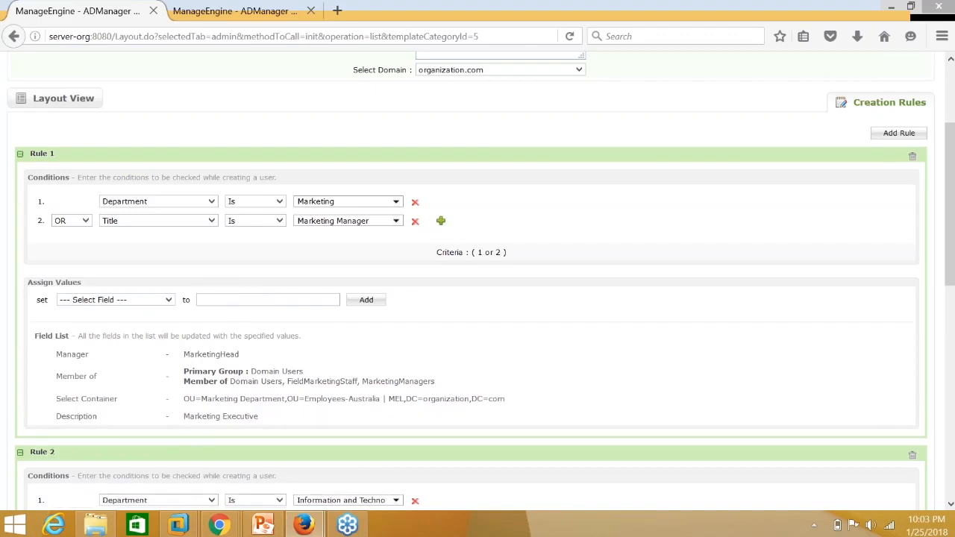
pyautogui.click(125, 300)
pyautogui.scroll(-1, 126, 403)
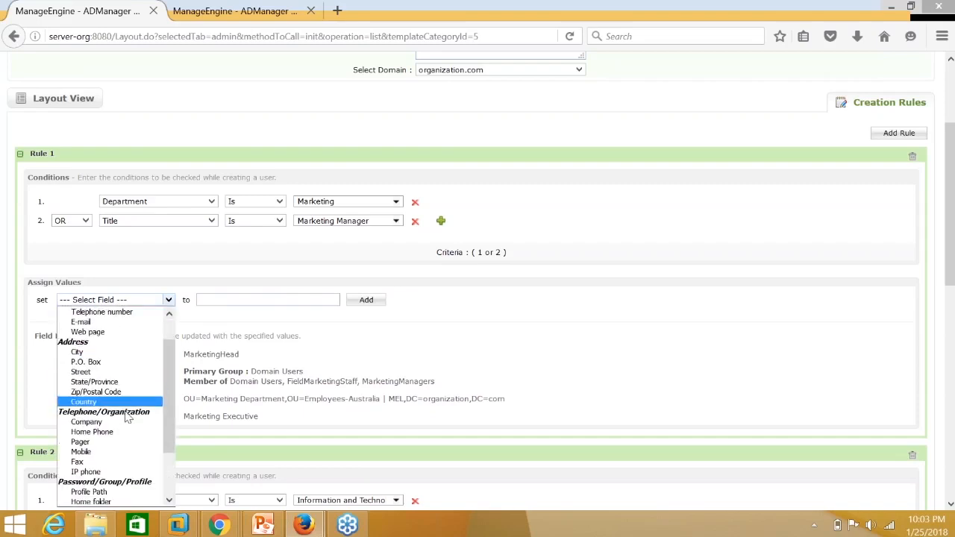
pyautogui.scroll(-2, 124, 437)
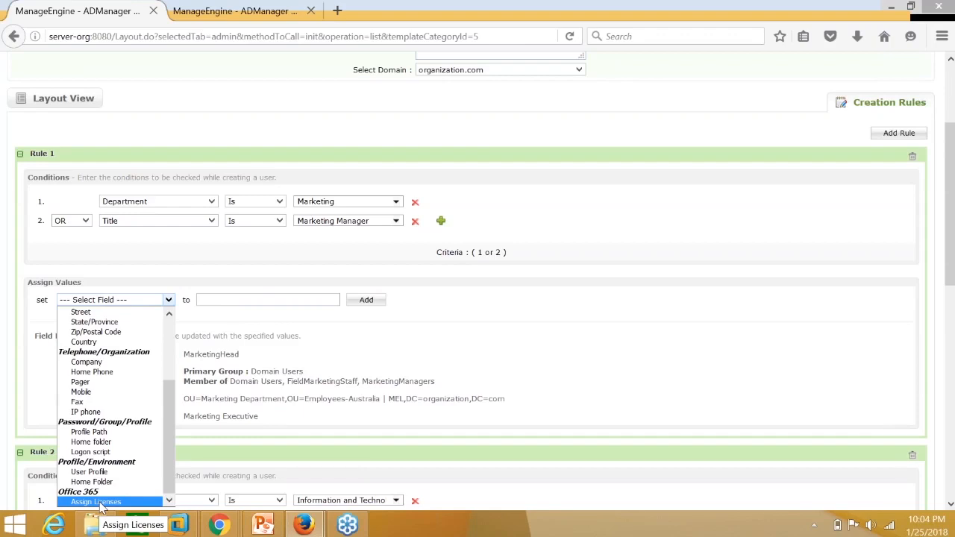
pyautogui.click(599, 358)
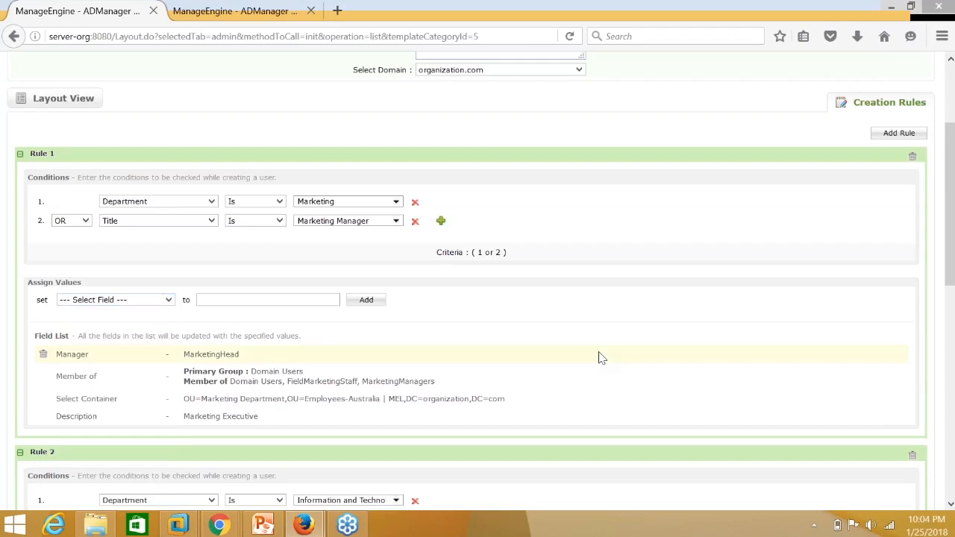
pyautogui.scroll(-5, 600, 358)
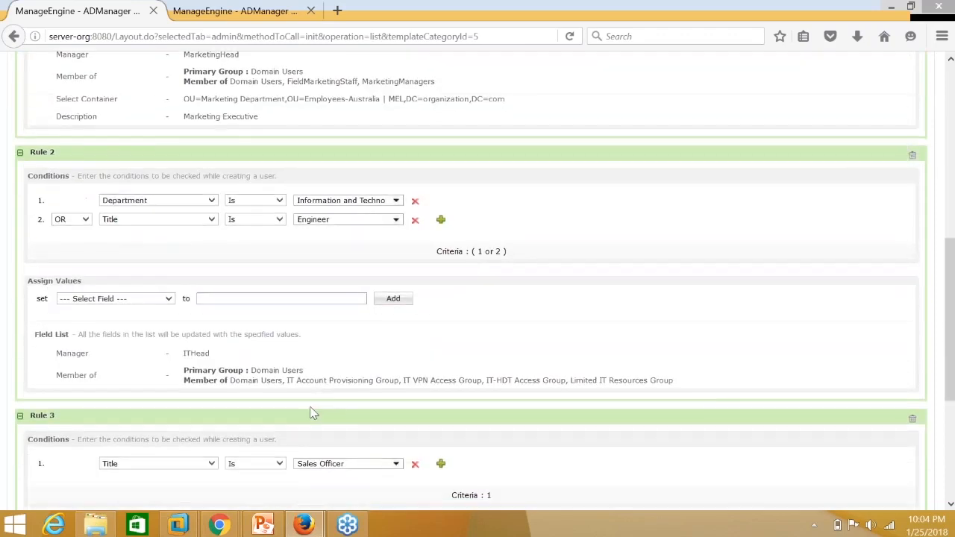
pyautogui.scroll(-4, 314, 414)
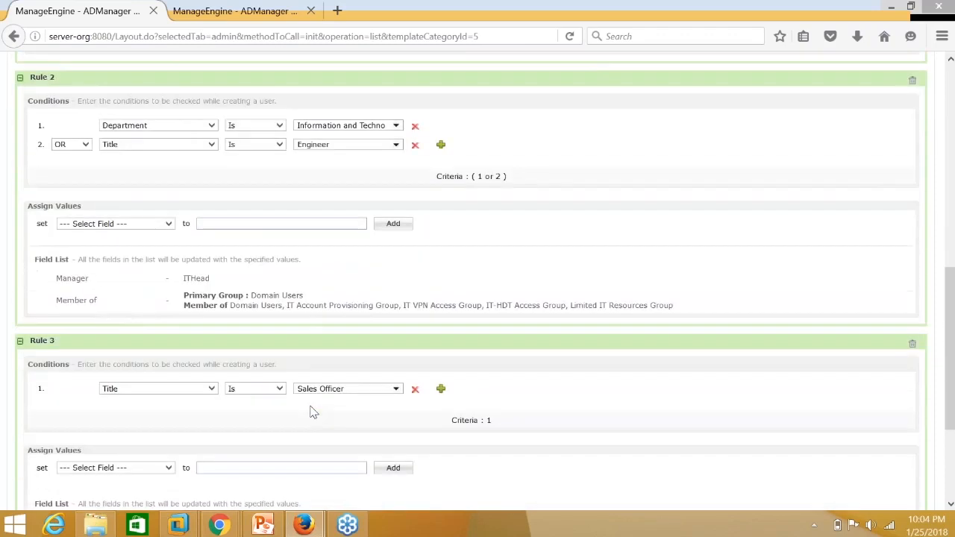
pyautogui.scroll(12, 317, 314)
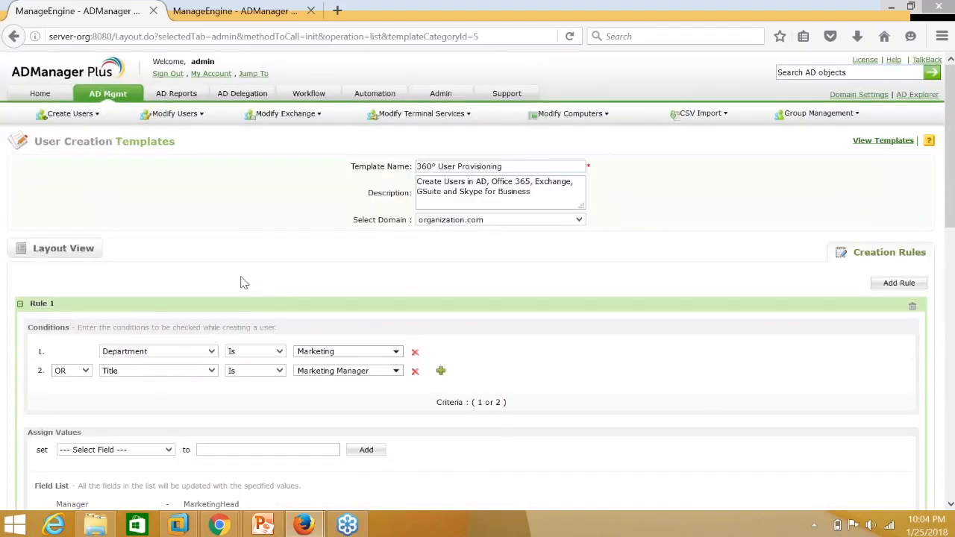
# Switch to Layout View, then open the Mktg_Dept template from AD Mgmt's User Creation Templates.
pyautogui.click(64, 248)
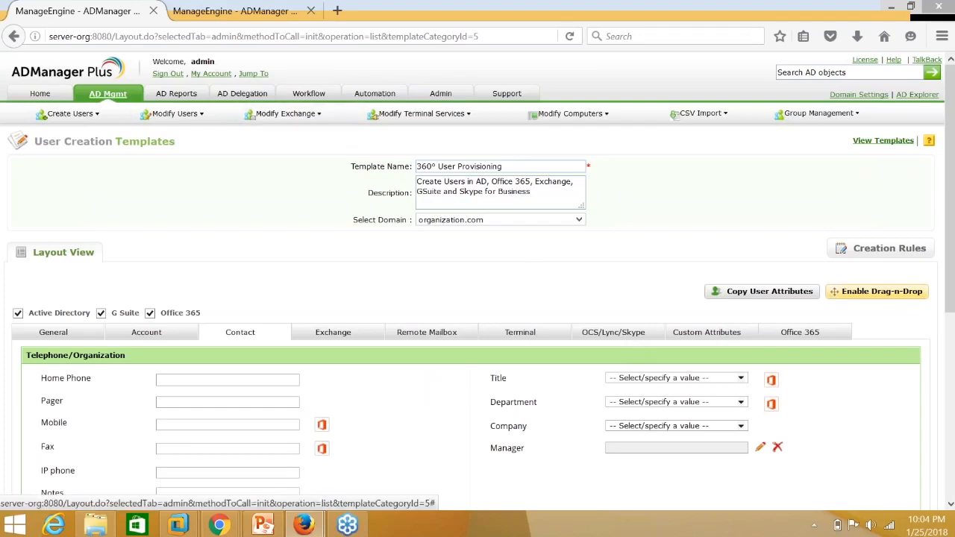
pyautogui.click(108, 94)
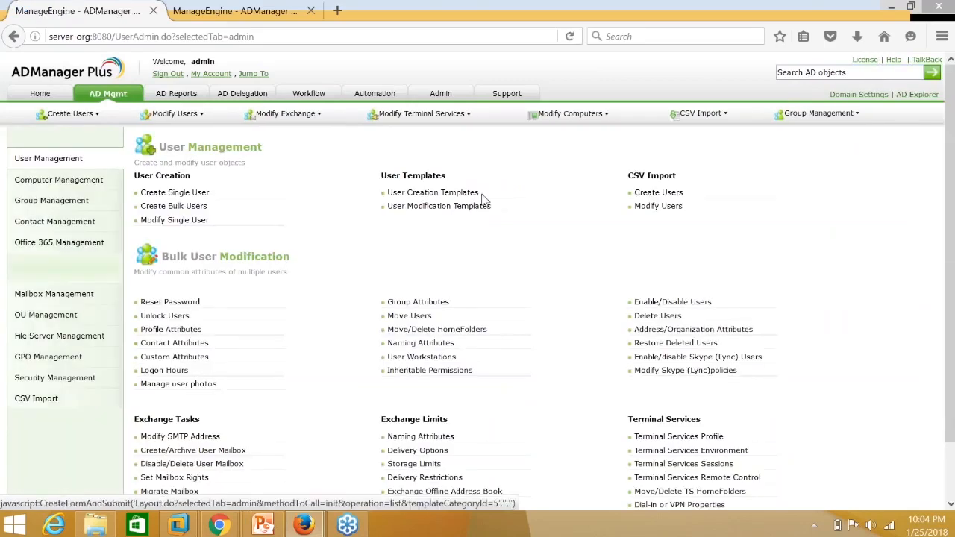
pyautogui.click(469, 194)
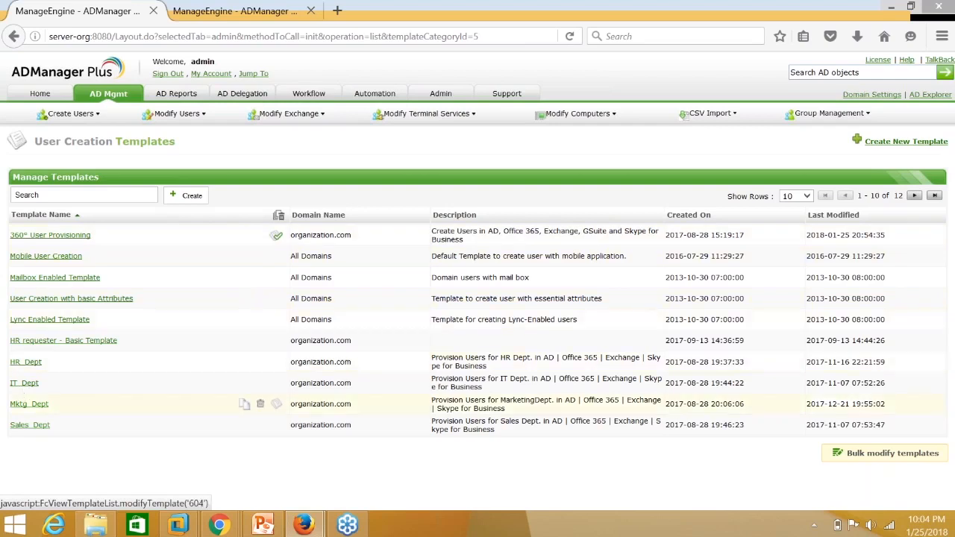
pyautogui.click(27, 406)
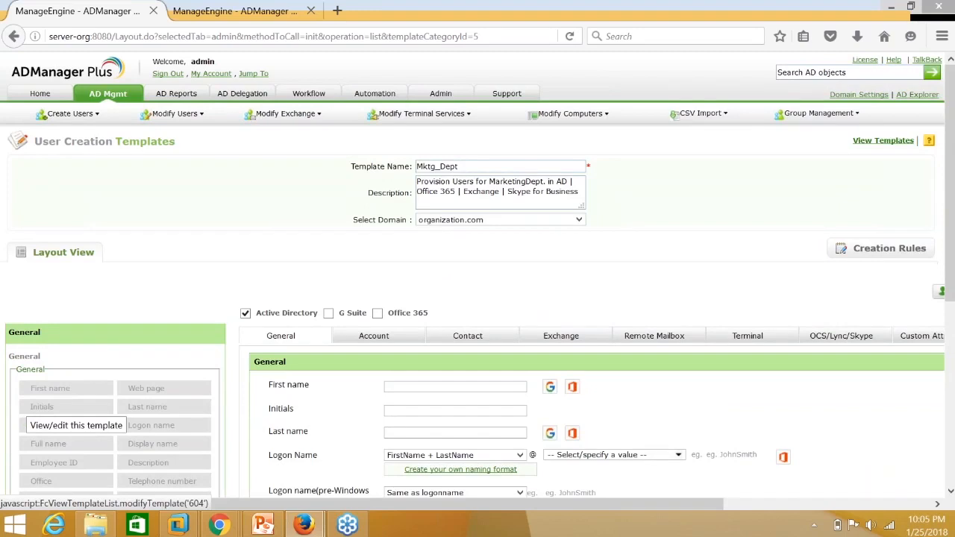
# Review the Mktg_Dept template's General and Account Properties settings, then switch windows via the taskbar.
pyautogui.scroll(-3, 251, 382)
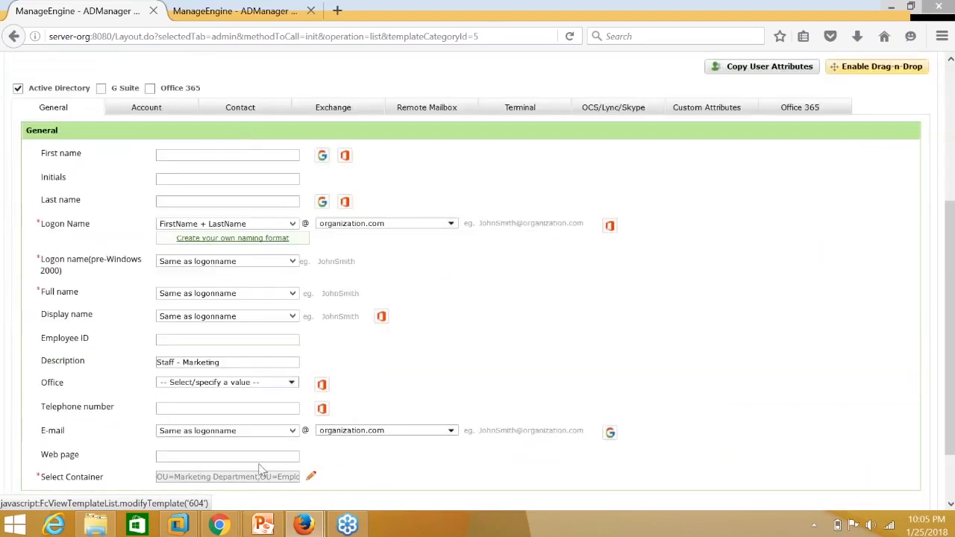
pyautogui.scroll(2, 261, 471)
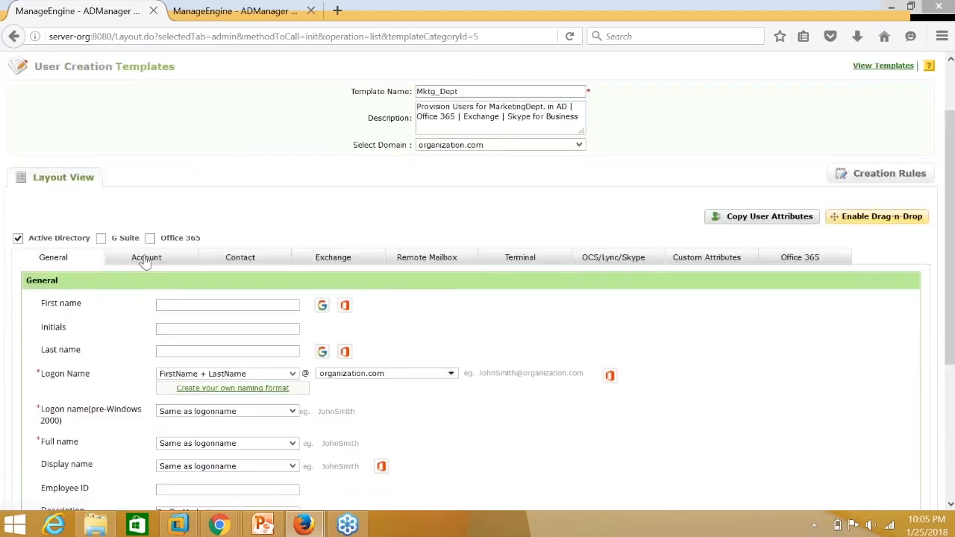
pyautogui.click(146, 259)
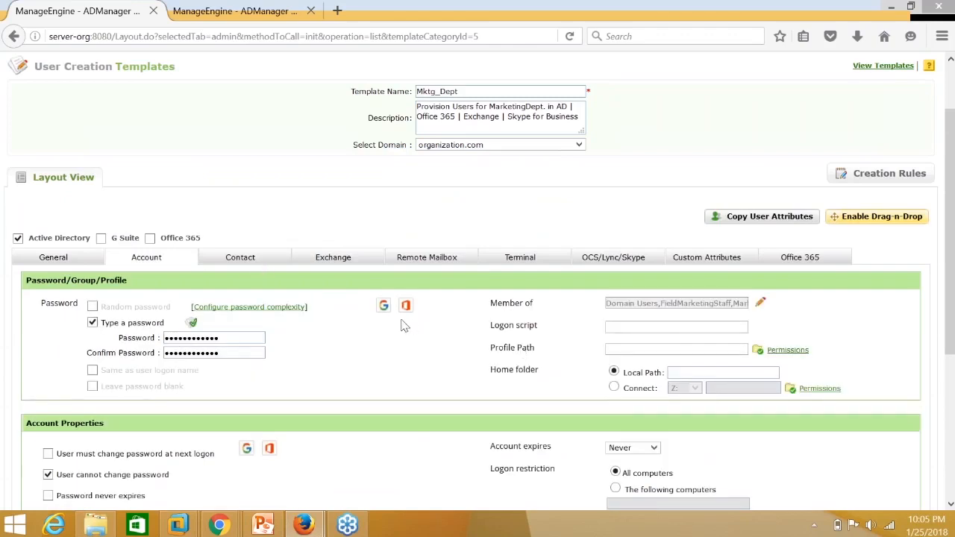
pyautogui.moveTo(298, 527)
pyautogui.scroll(-3, 179, 269)
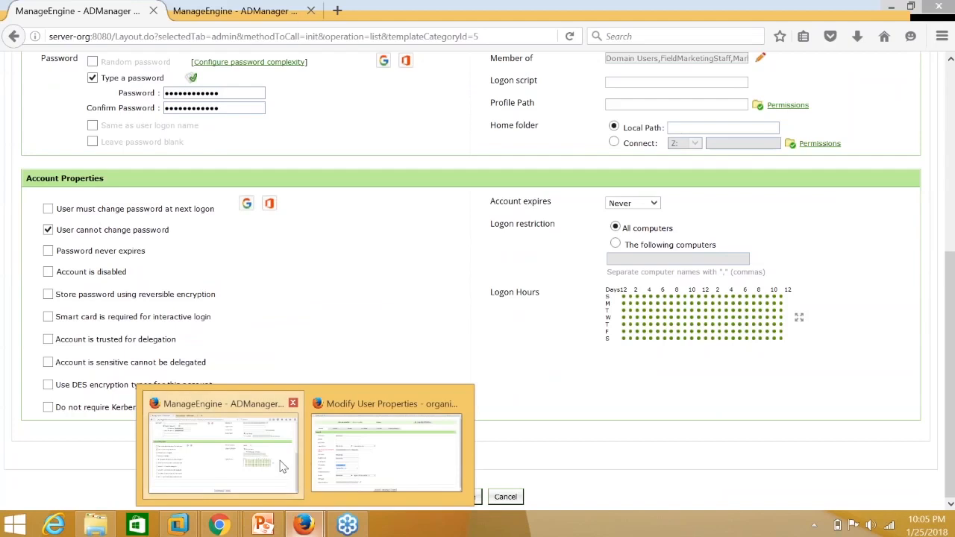
pyautogui.click(279, 464)
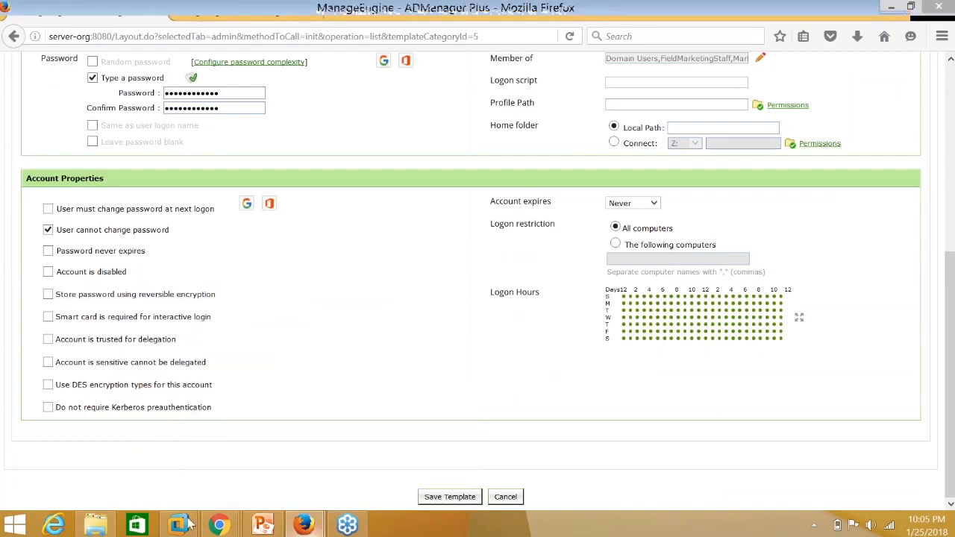
# In the ServiceDesk Plus window, go Home and choose Submit your request to list template categories.
pyautogui.moveTo(220, 524)
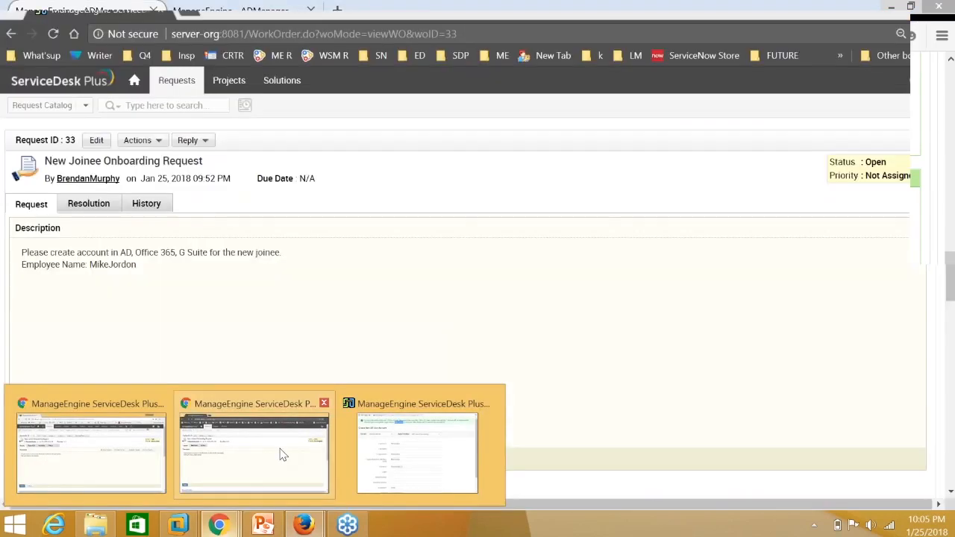
pyautogui.click(279, 452)
pyautogui.click(134, 81)
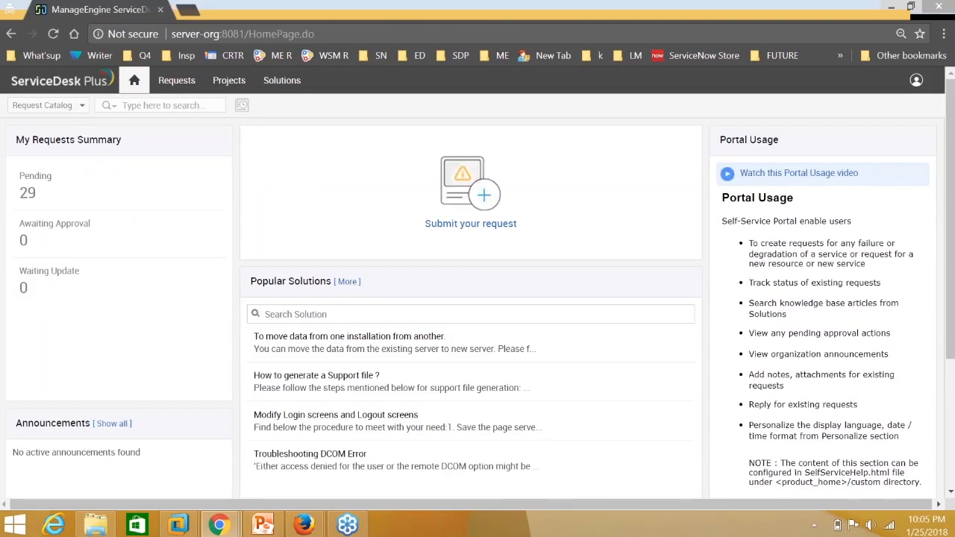
pyautogui.click(496, 205)
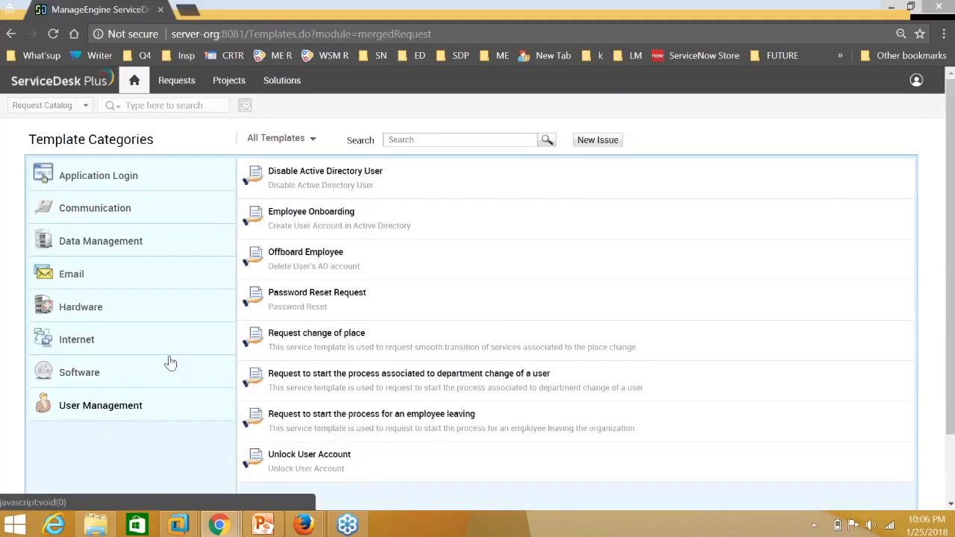
# Open the Employee Onboarding form and enter the new employee's name.
pyautogui.click(321, 215)
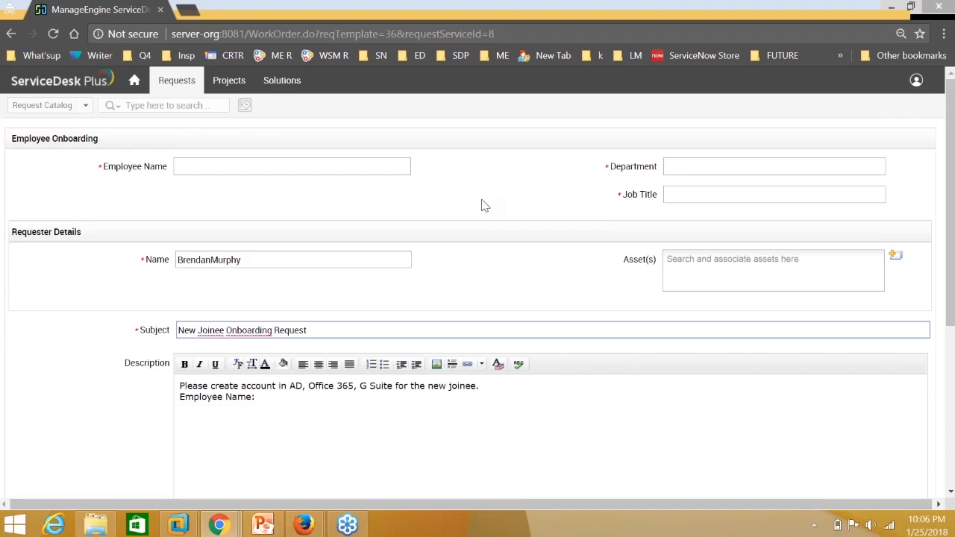
pyautogui.scroll(-1, 483, 205)
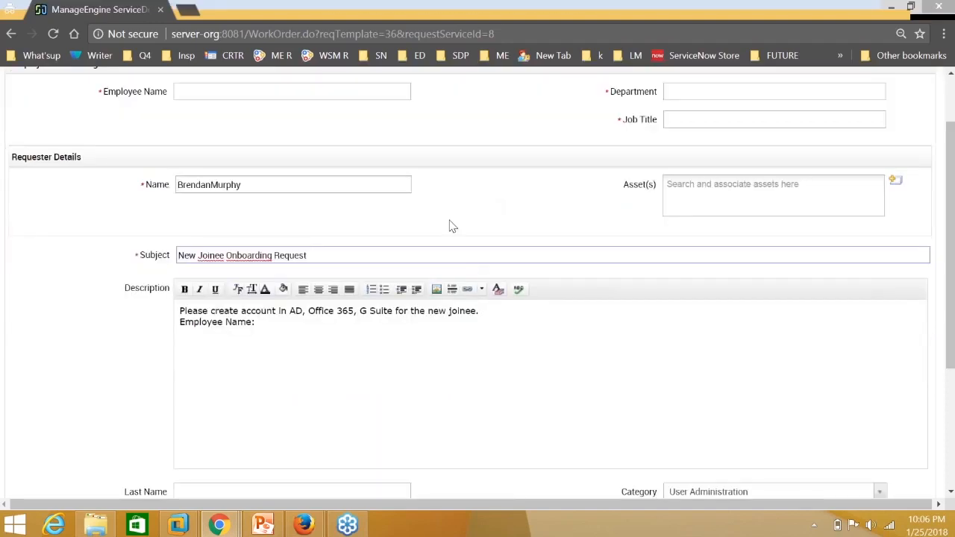
pyautogui.scroll(1, 265, 211)
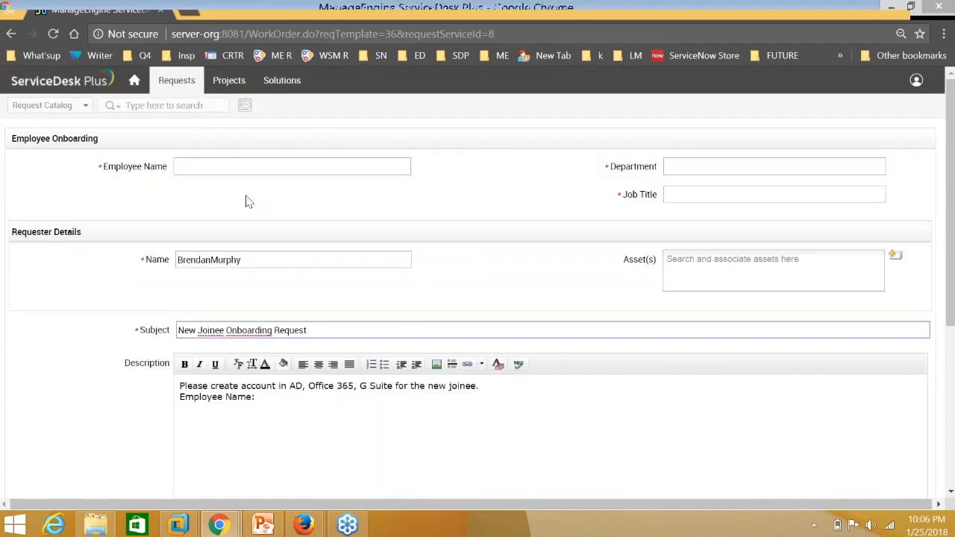
pyautogui.click(329, 173)
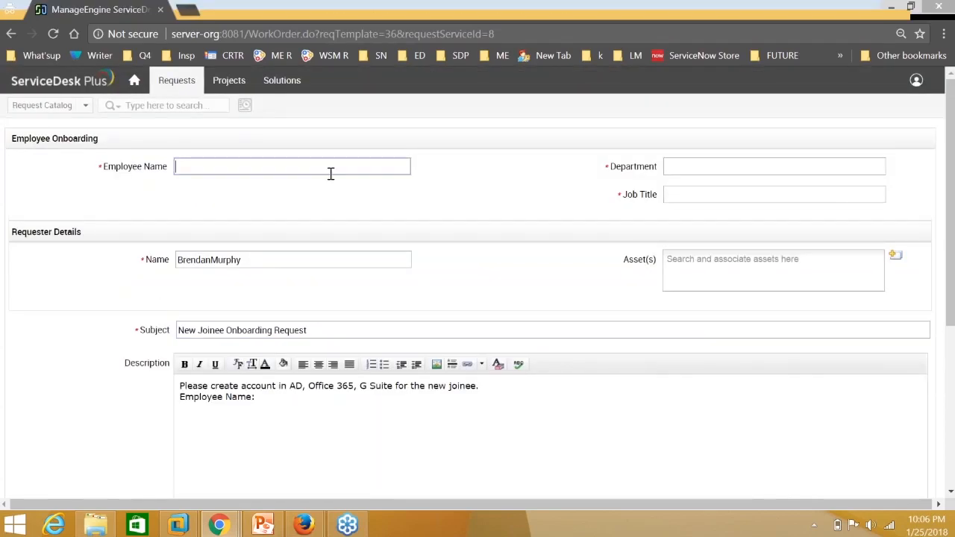
# Set the department to Marketing and the job title to MarketingManager.
pyautogui.click(713, 169)
pyautogui.write('Mar')
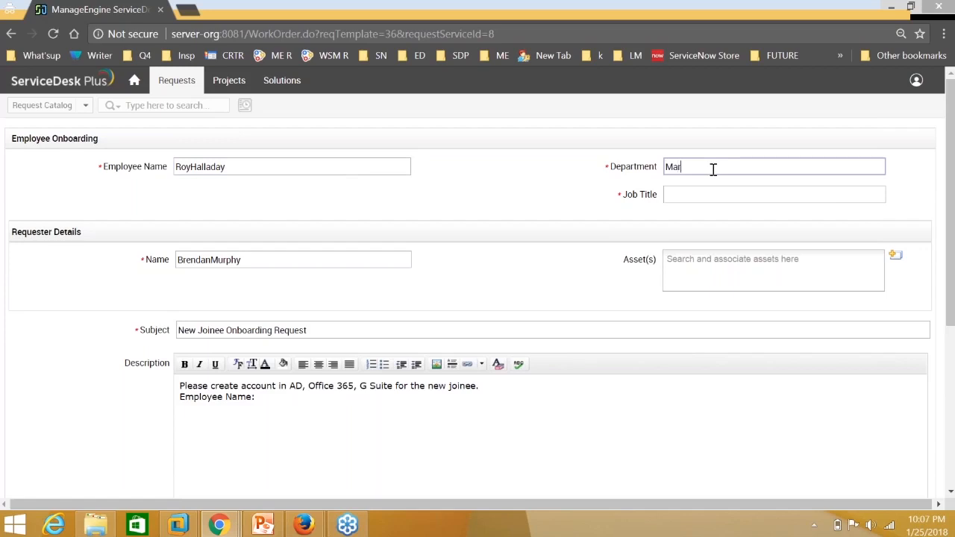
pyautogui.write('keting')
pyautogui.click(703, 199)
pyautogui.write('Marke')
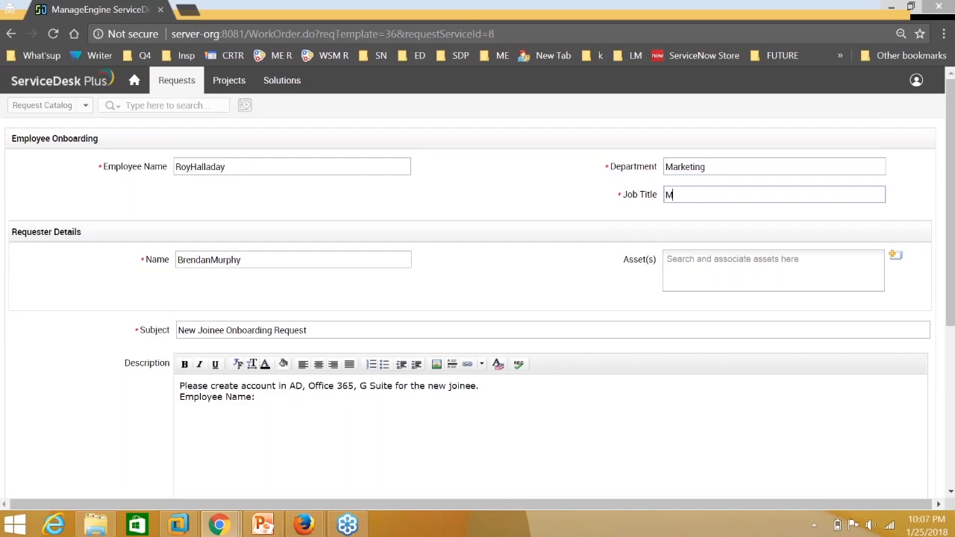
pyautogui.write('tingManager')
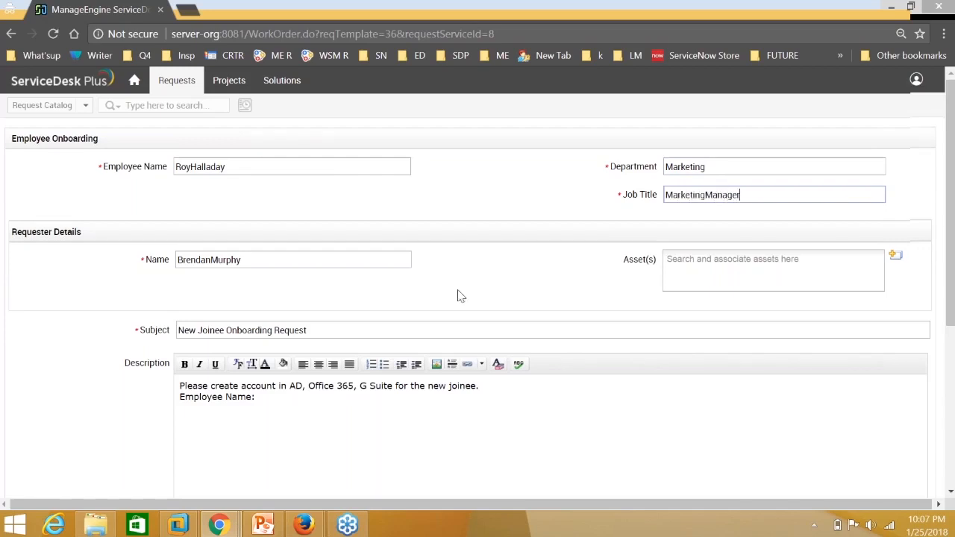
# Paste the employee's name after Employee Name in the description and submit the request.
pyautogui.scroll(-1, 461, 296)
pyautogui.scroll(-1, 249, 117)
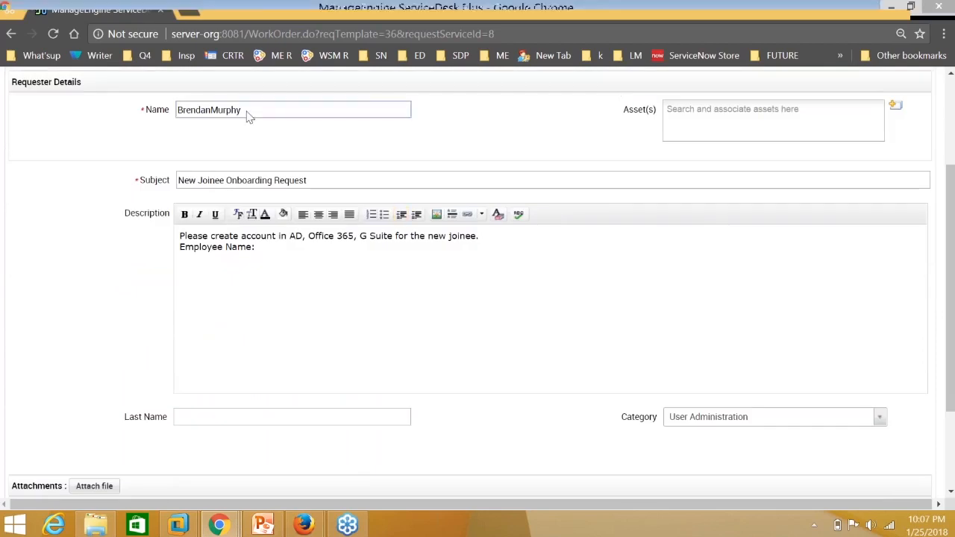
pyautogui.scroll(2, 249, 117)
pyautogui.moveTo(237, 167); pyautogui.dragTo(176, 166)
pyautogui.hotkey('ctrl', 'c')
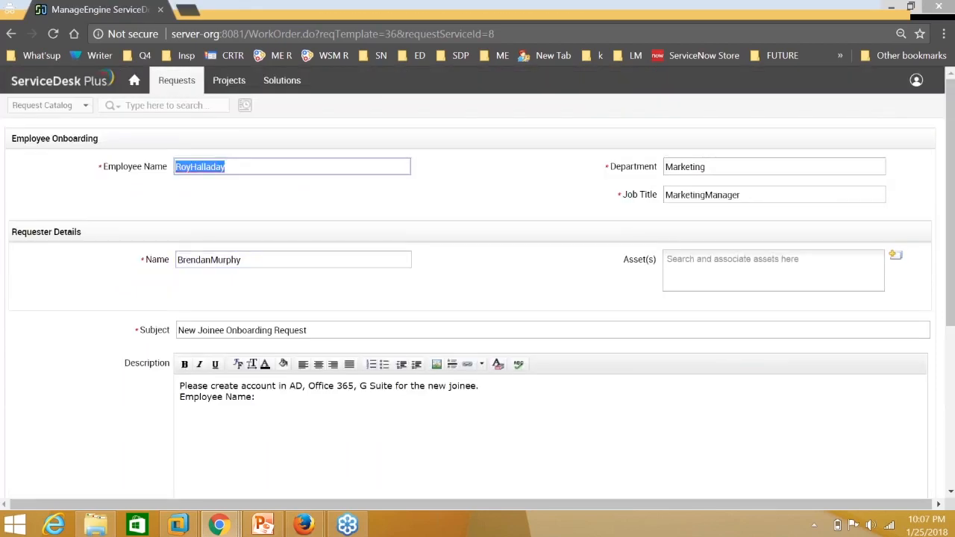
pyautogui.click(301, 403)
pyautogui.hotkey('ctrl', 'v')
pyautogui.scroll(-2, 301, 402)
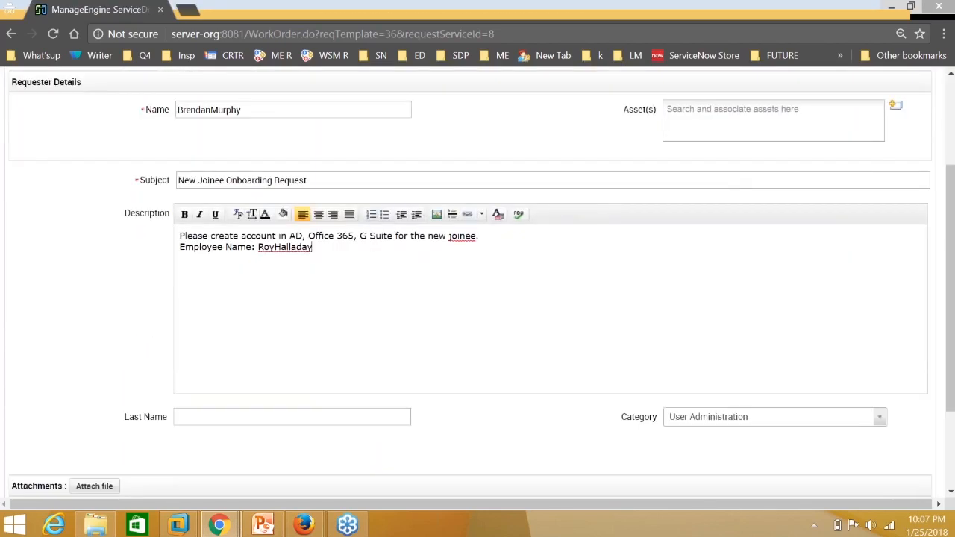
pyautogui.scroll(-3, 304, 414)
pyautogui.click(436, 452)
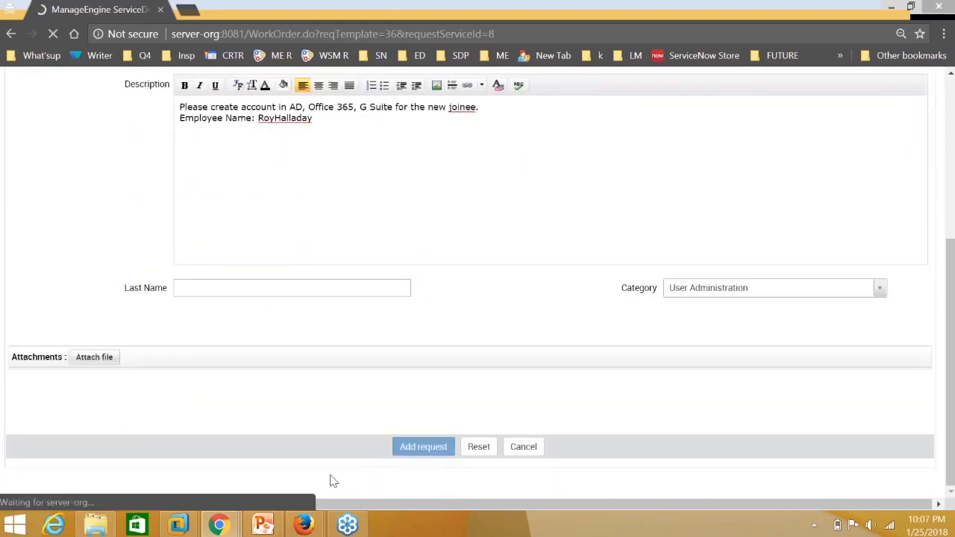
# Switch to the service desk window and open request 34 from the Requests list.
pyautogui.moveTo(231, 526)
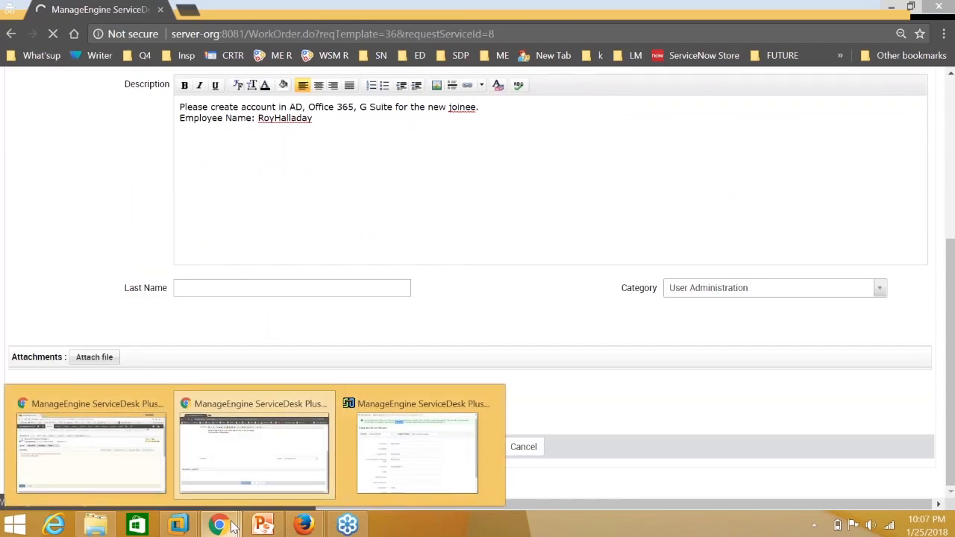
pyautogui.click(149, 456)
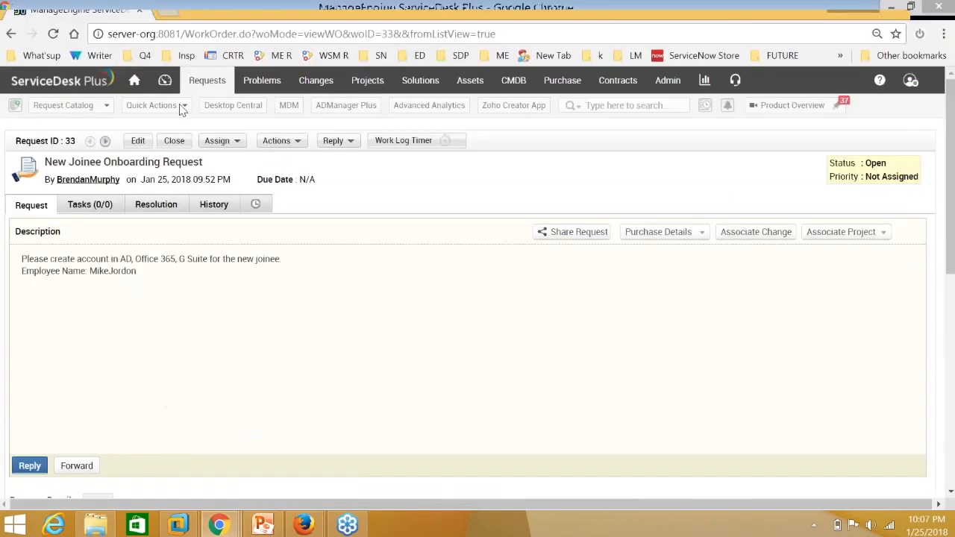
pyautogui.click(200, 88)
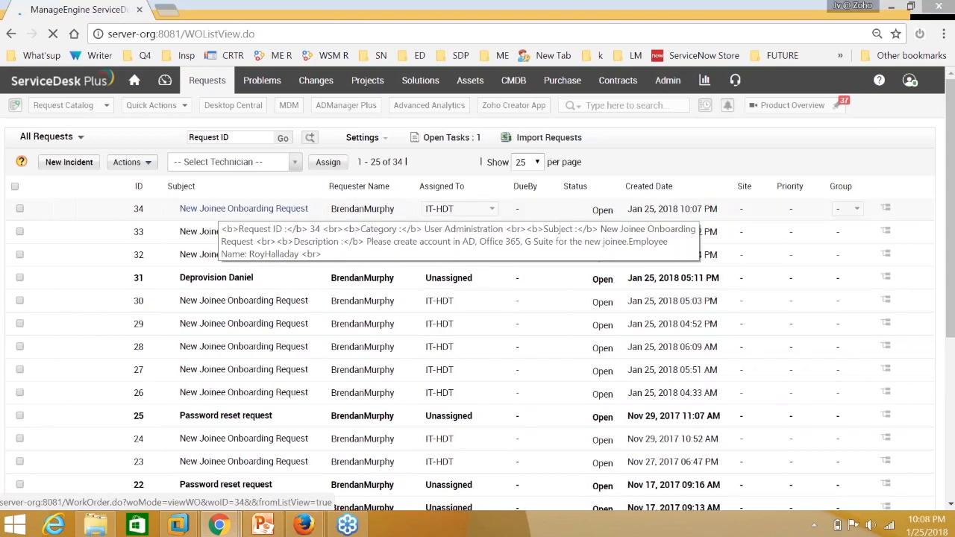
pyautogui.click(224, 209)
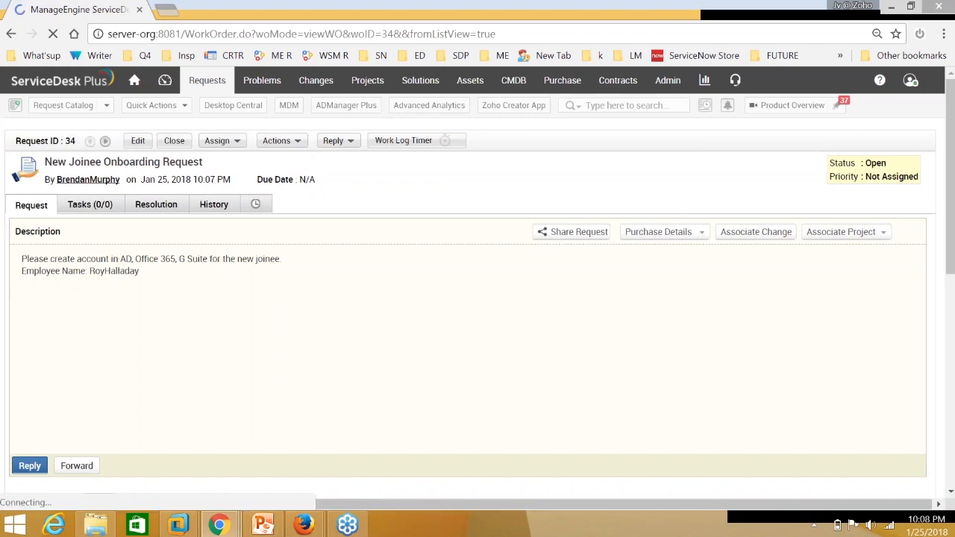
# Start Create User in AD from request 34's Actions and enter the account password.
pyautogui.click(277, 142)
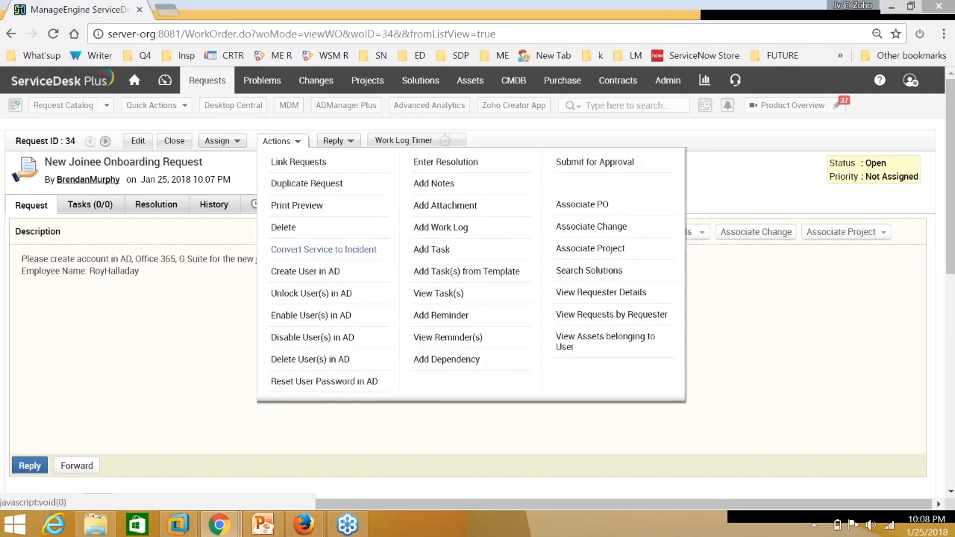
pyautogui.click(305, 272)
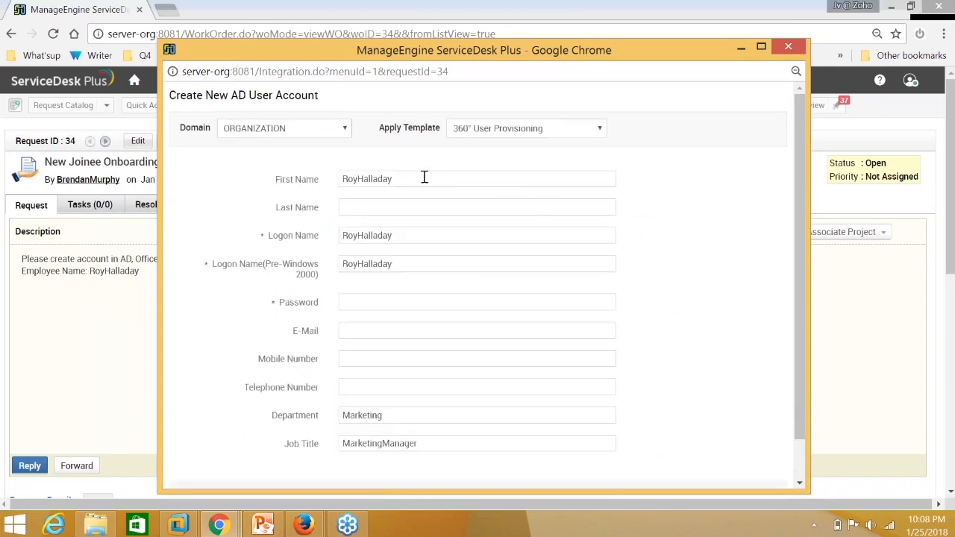
pyautogui.click(418, 239)
pyautogui.click(417, 266)
pyautogui.click(417, 302)
pyautogui.write('P')
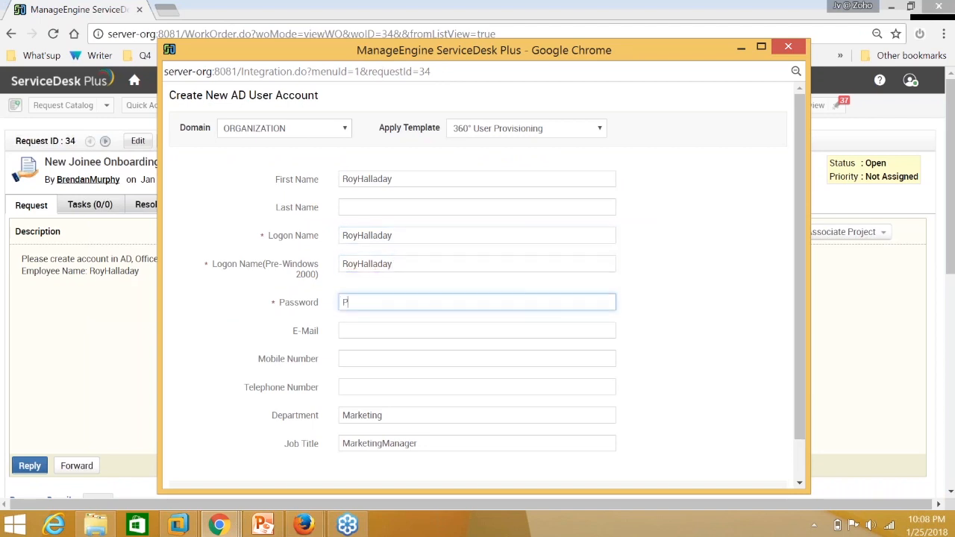
pyautogui.write('assword@123')
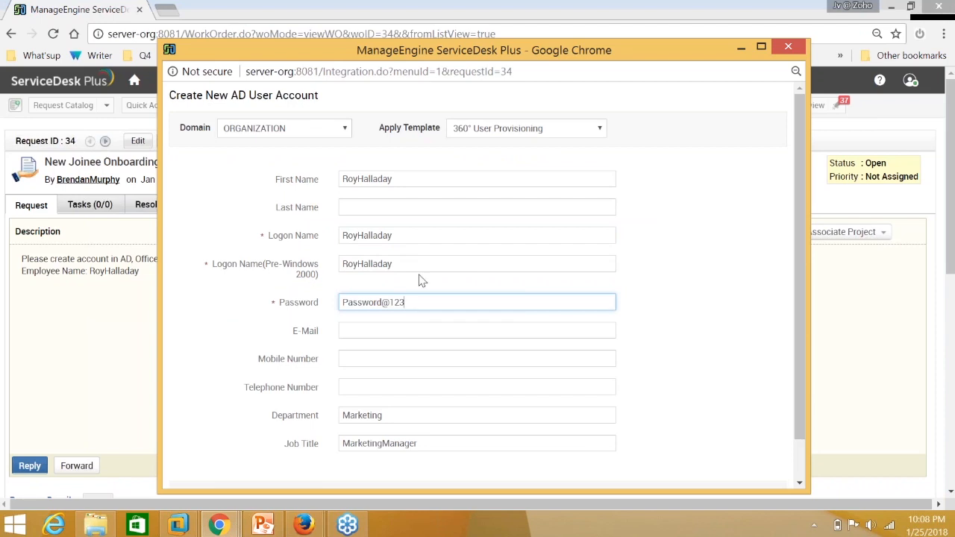
# Apply the Mktg_Dept user creation template to the new user.
pyautogui.click(484, 128)
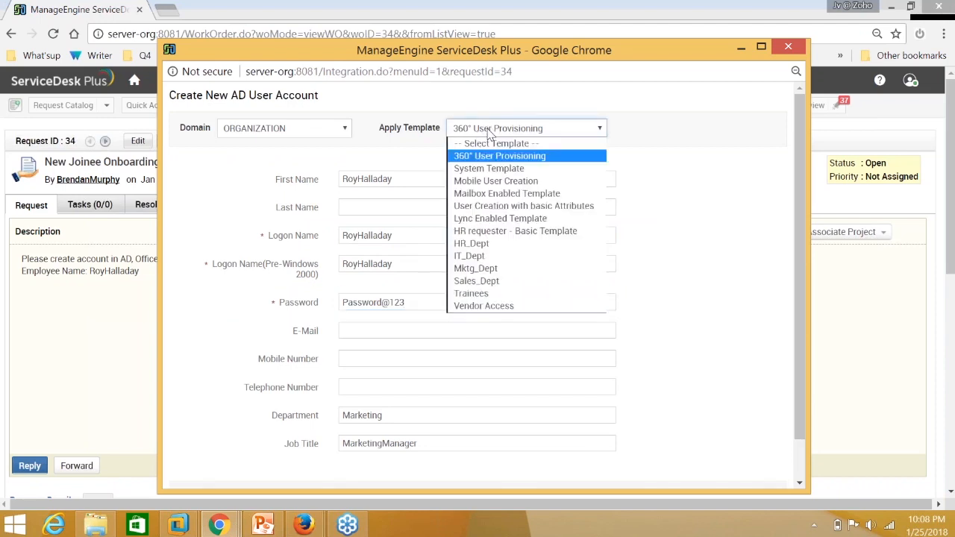
pyautogui.click(484, 270)
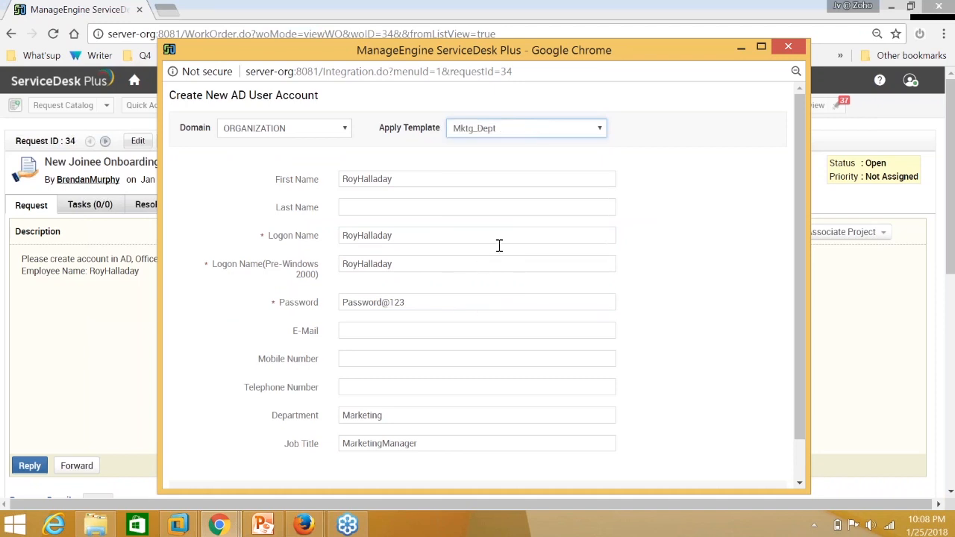
pyautogui.scroll(-1, 515, 224)
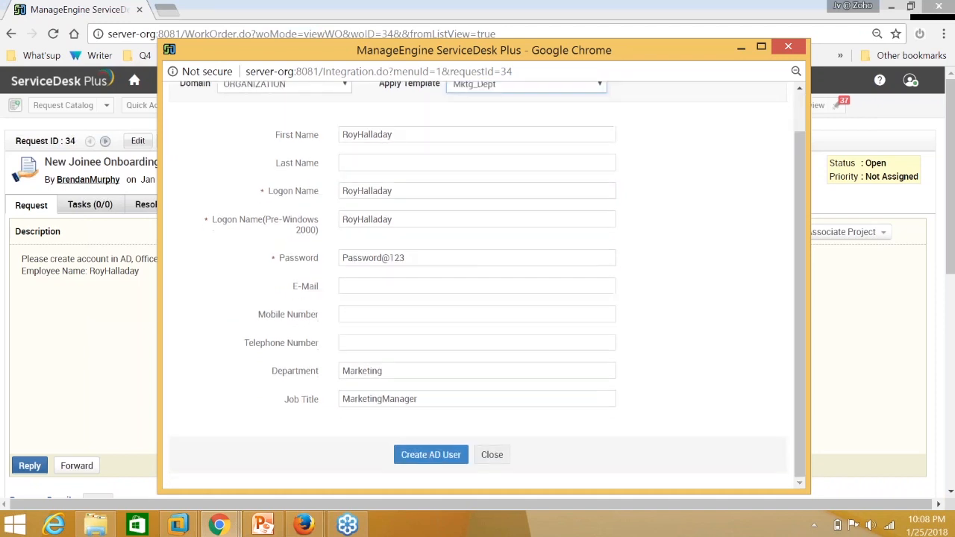
# Create the AD user, check the success message and new logon name, then close the window.
pyautogui.click(427, 456)
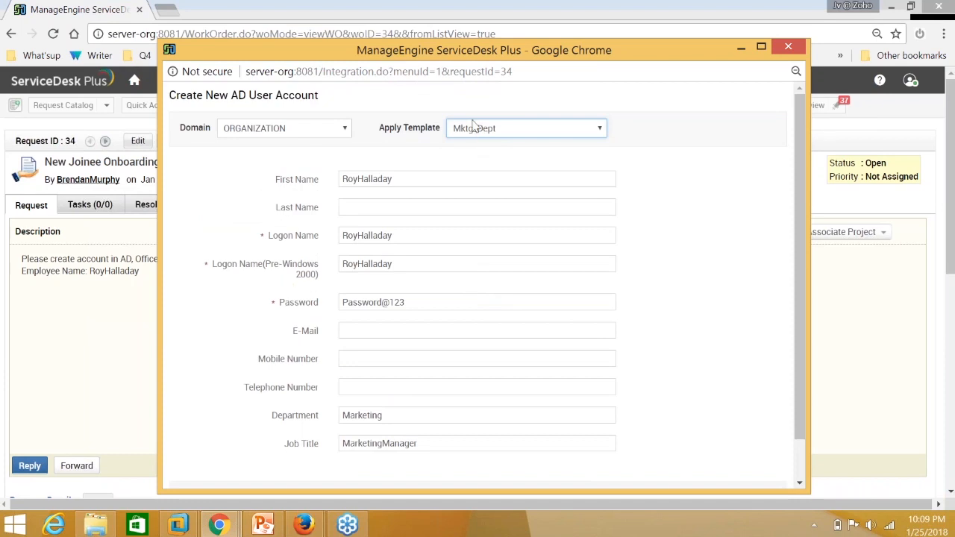
pyautogui.scroll(-1, 433, 376)
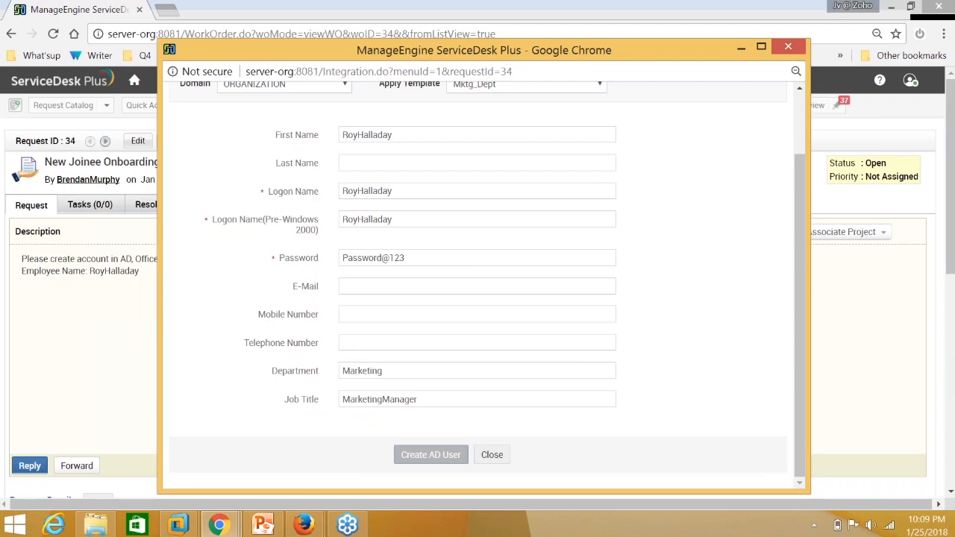
pyautogui.click(951, 132)
pyautogui.click(674, 269)
pyautogui.scroll(1, 613, 350)
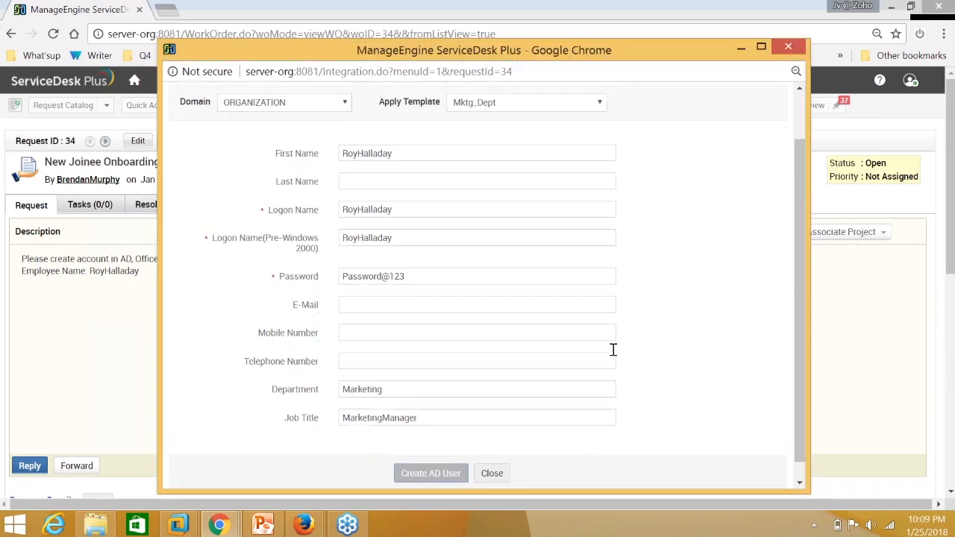
pyautogui.click(947, 132)
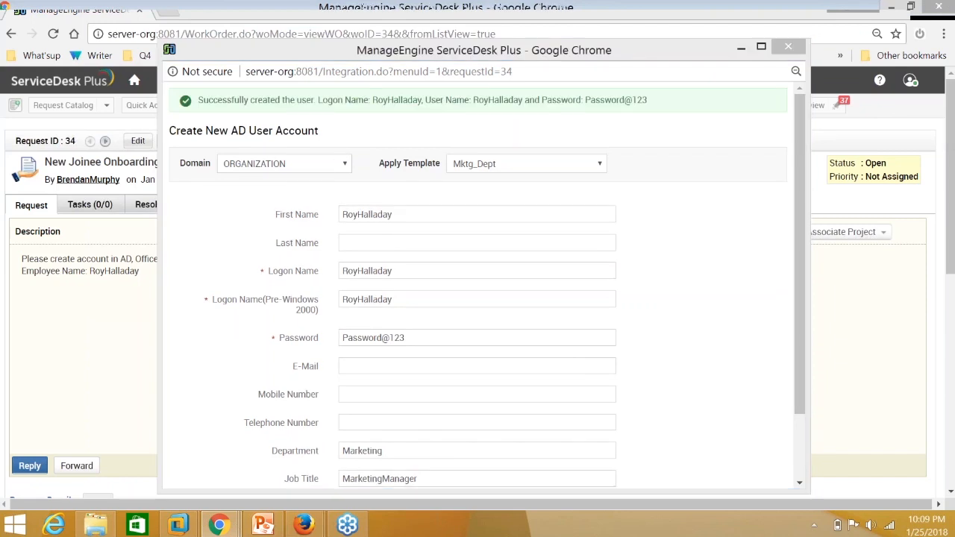
pyautogui.moveTo(373, 99); pyautogui.dragTo(423, 100)
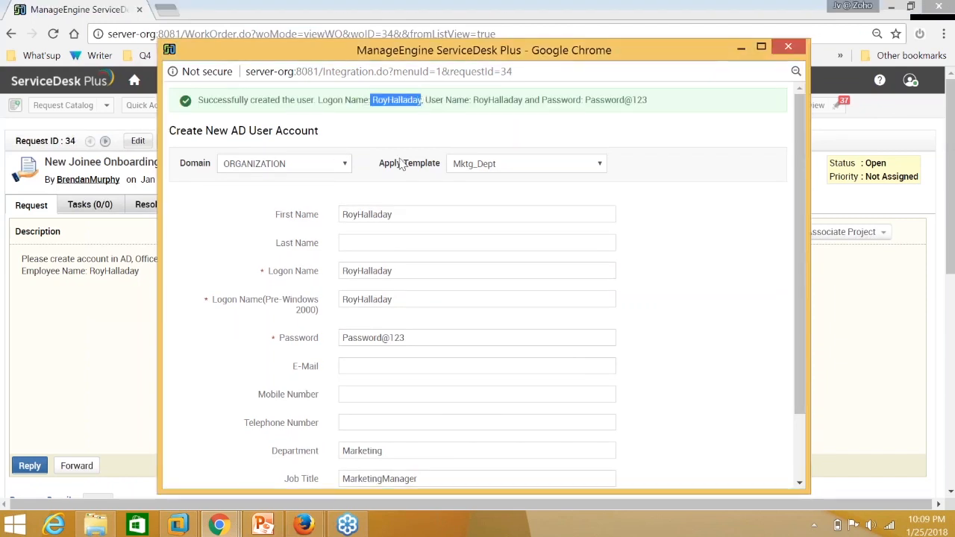
pyautogui.click(741, 46)
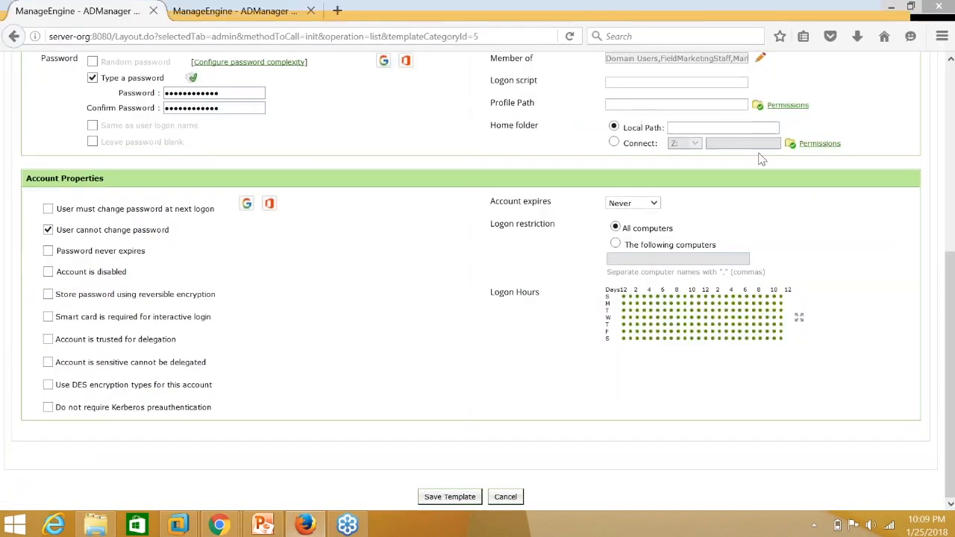
# Search AD for the new user and open their properties, showing Staff - Marketing.
pyautogui.scroll(5, 761, 159)
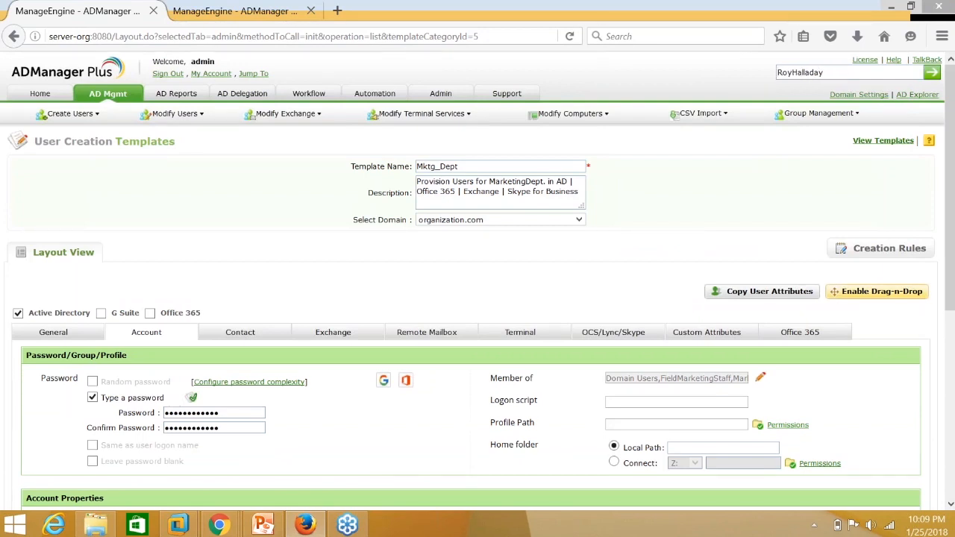
pyautogui.press('Return')
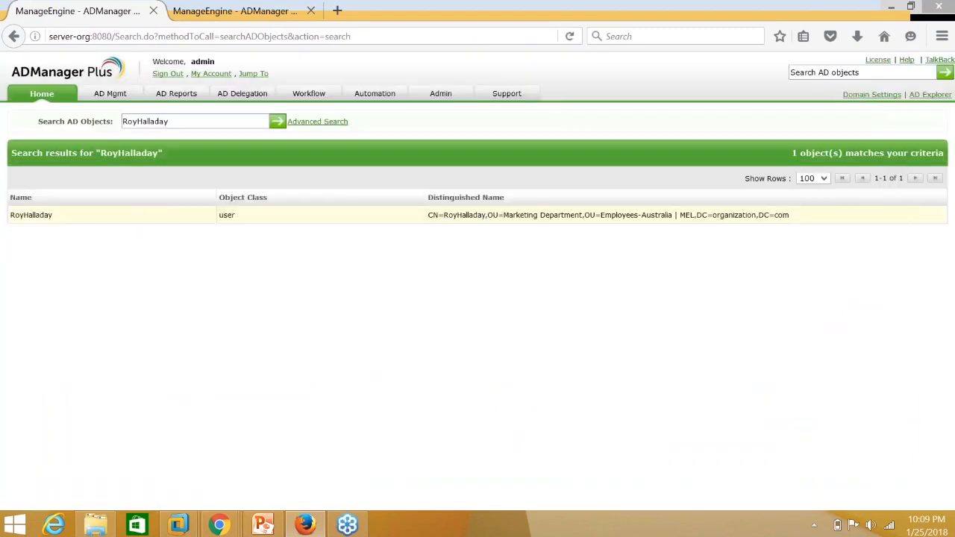
pyautogui.click(34, 215)
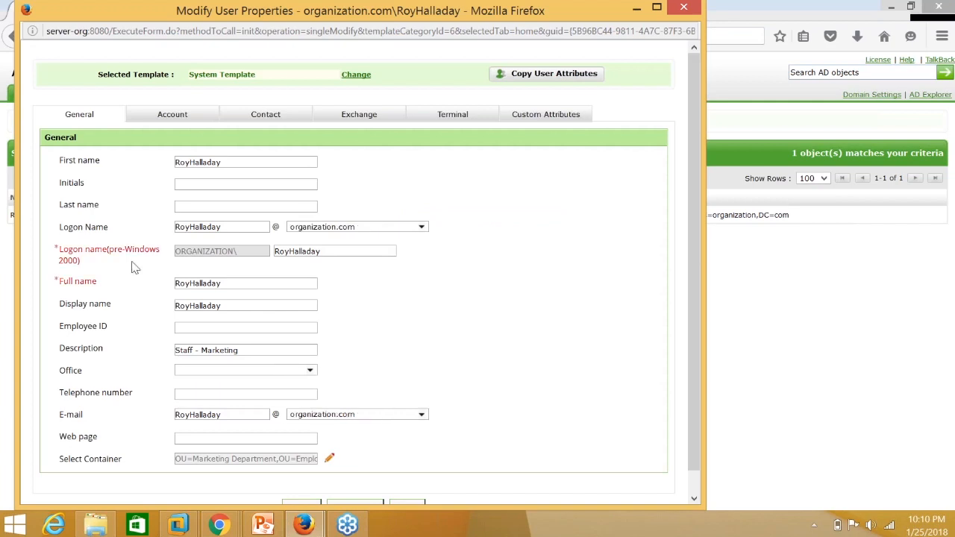
# Review the new user's General, Contact, Account and Member of details, then close the properties window.
pyautogui.tripleClick(253, 355)
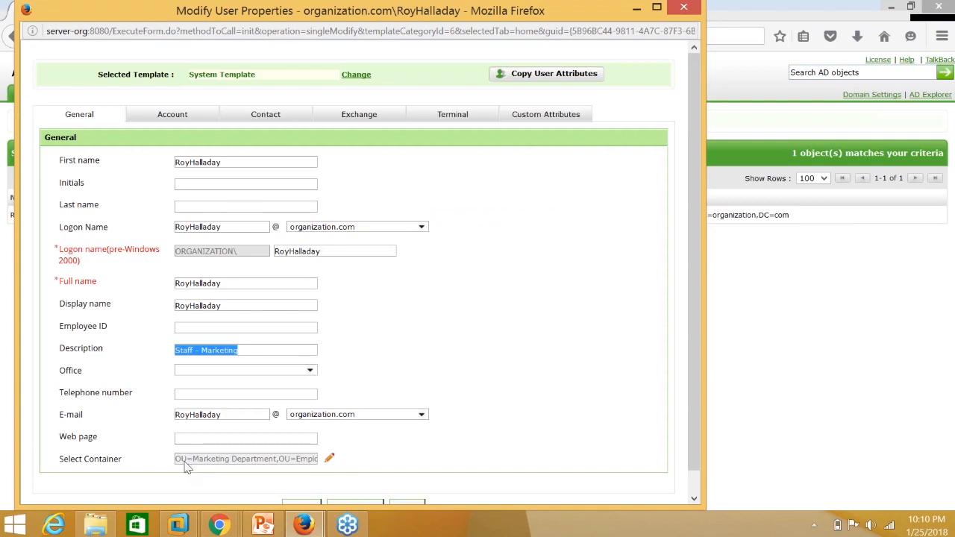
pyautogui.click(254, 117)
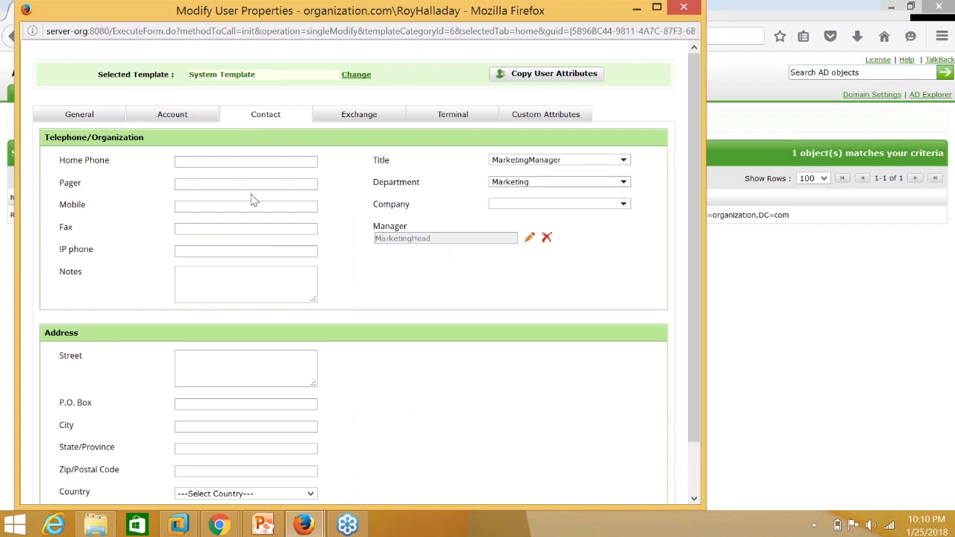
pyautogui.click(176, 111)
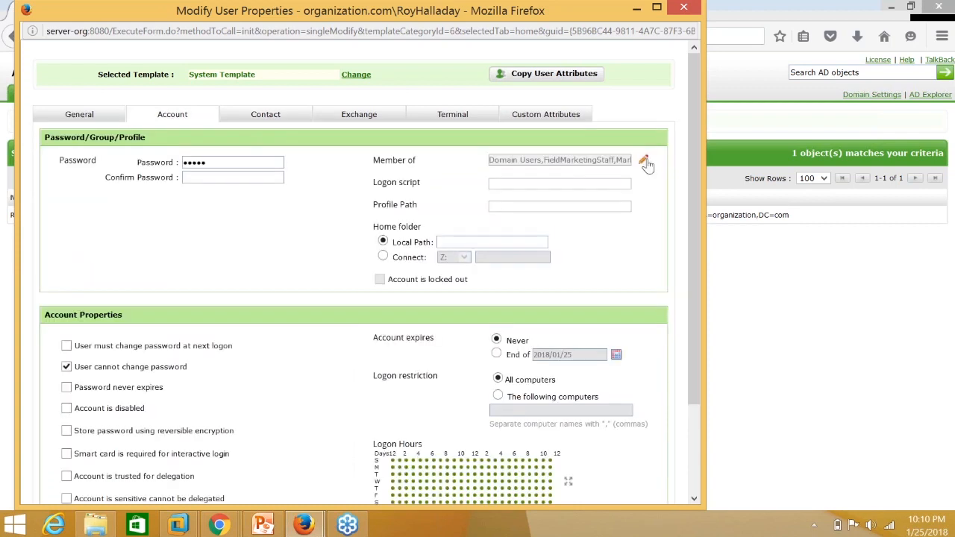
pyautogui.click(645, 161)
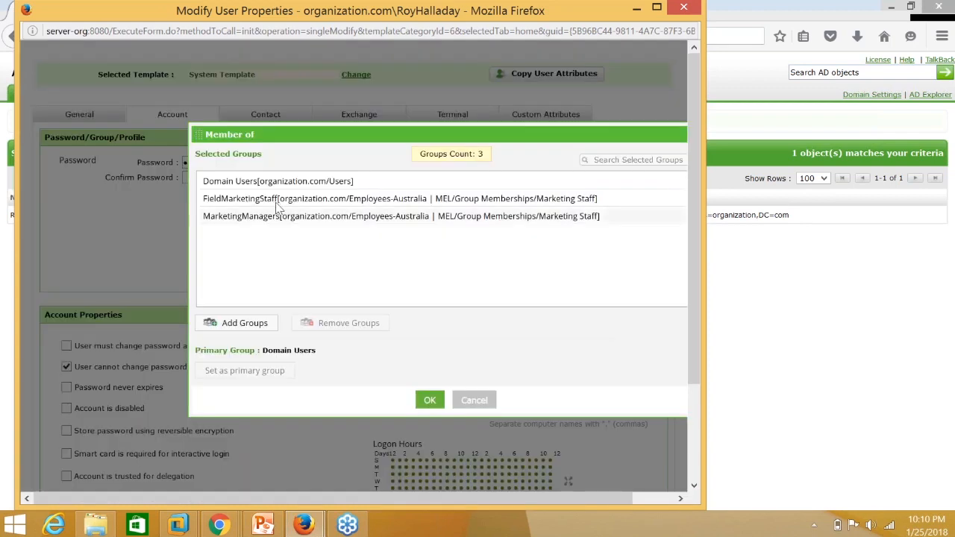
pyautogui.click(475, 399)
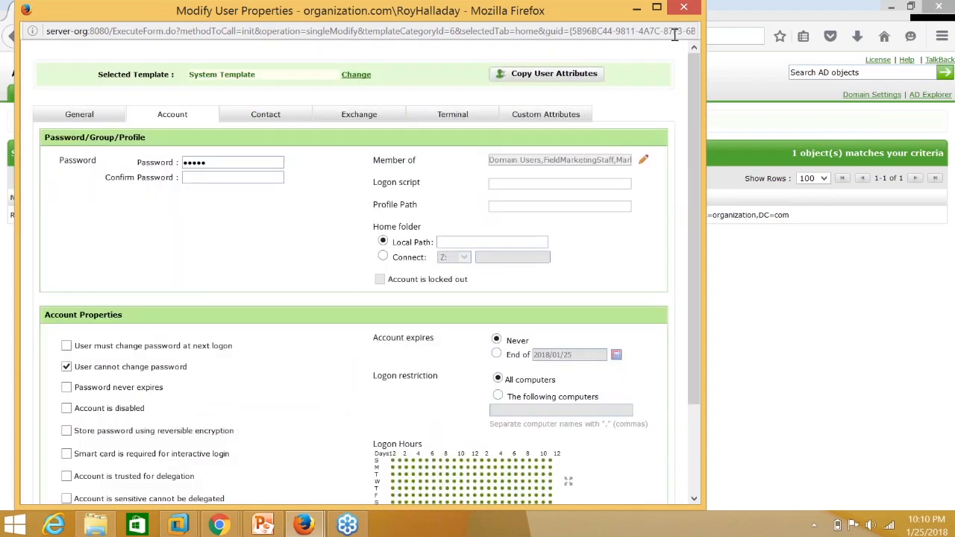
pyautogui.click(683, 7)
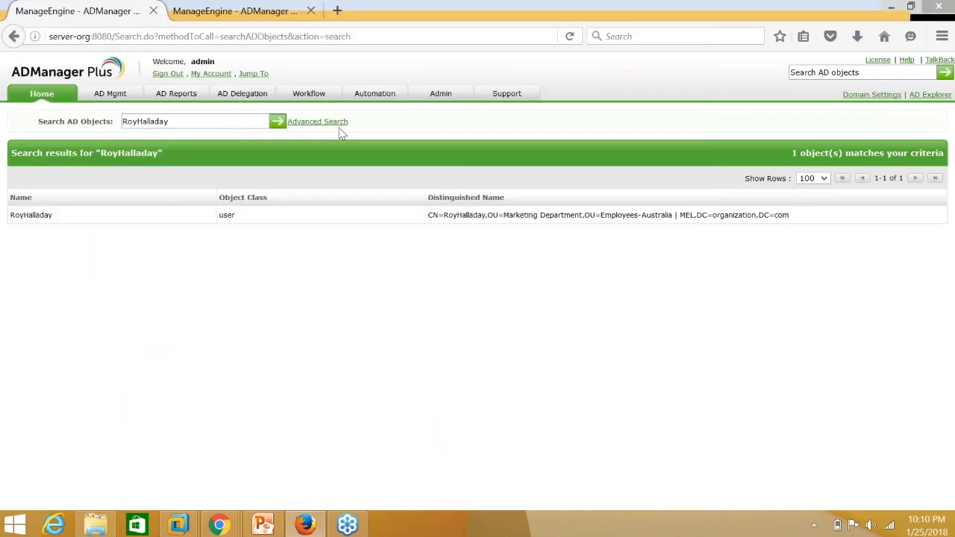
# Open User Creation Templates from the AD Mgmt section.
pyautogui.click(110, 97)
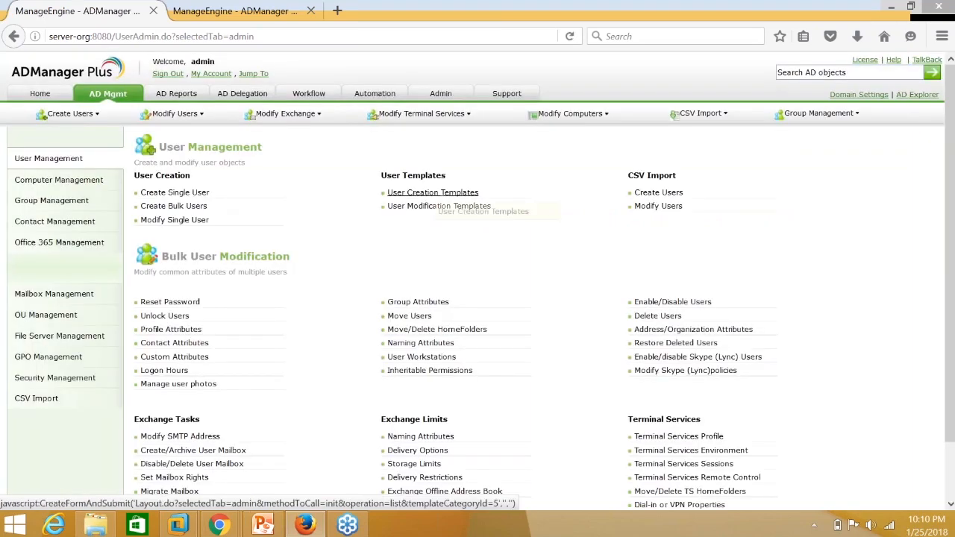
pyautogui.click(442, 194)
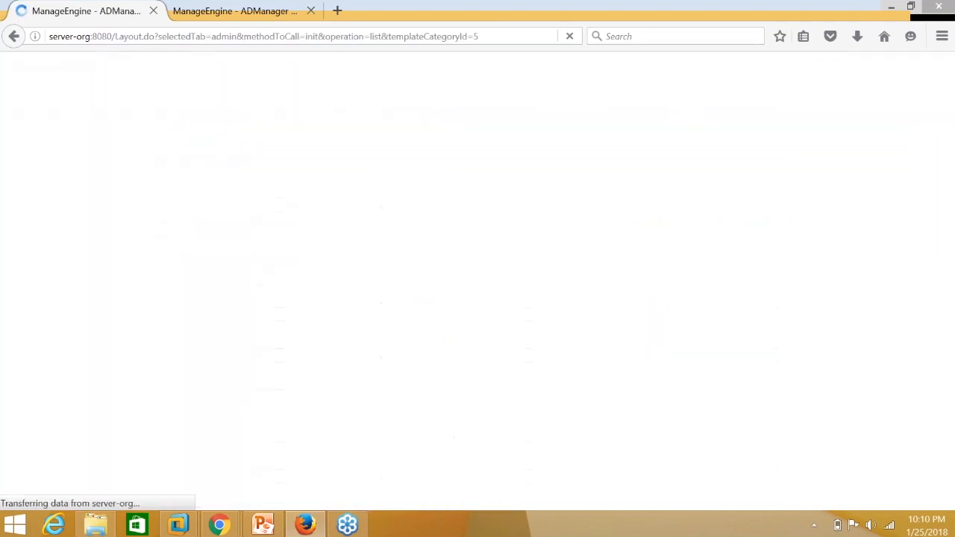
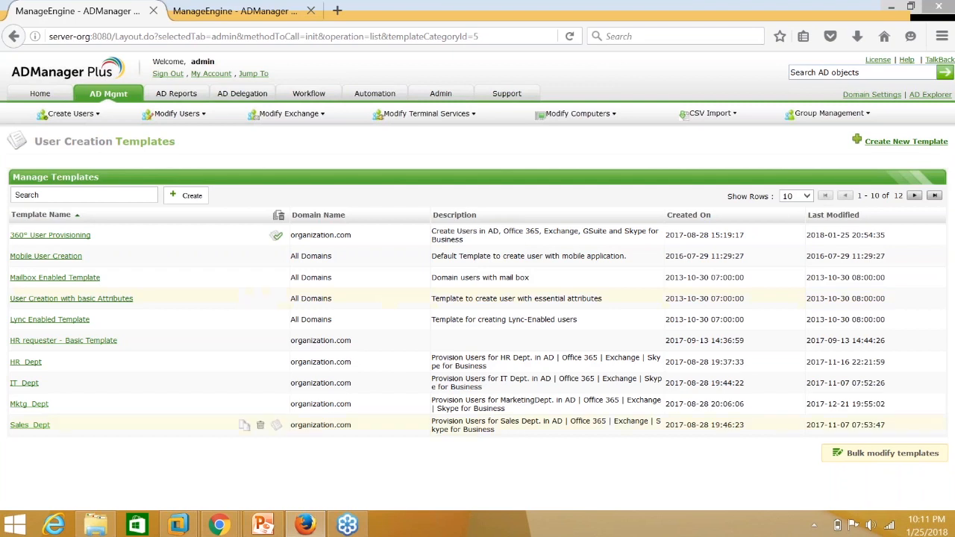
# Start a new user creation template, CreateUserTemplate1, for organization.com.
pyautogui.click(877, 142)
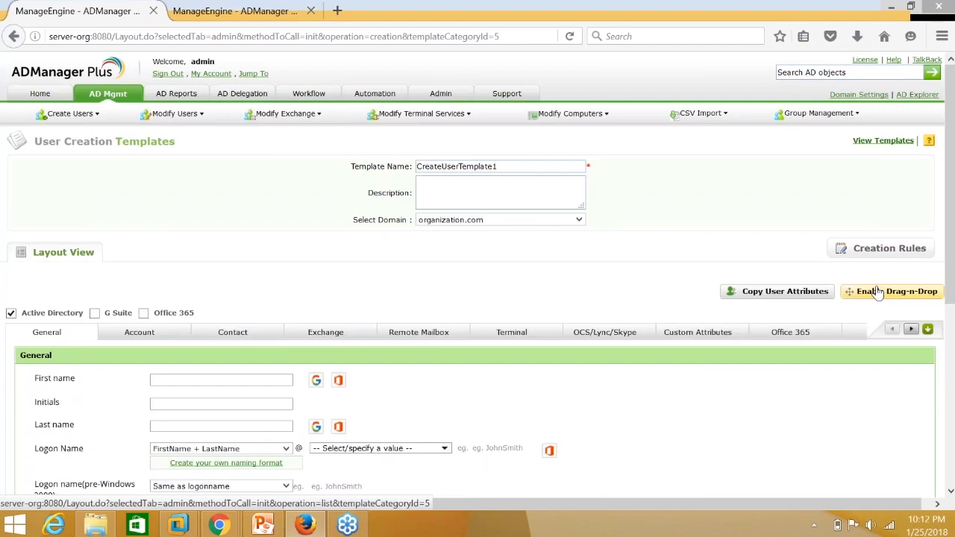
# Enable drag-and-drop layout editing and open the Logon Name field's edit settings.
pyautogui.click(879, 292)
pyautogui.scroll(-3, 879, 293)
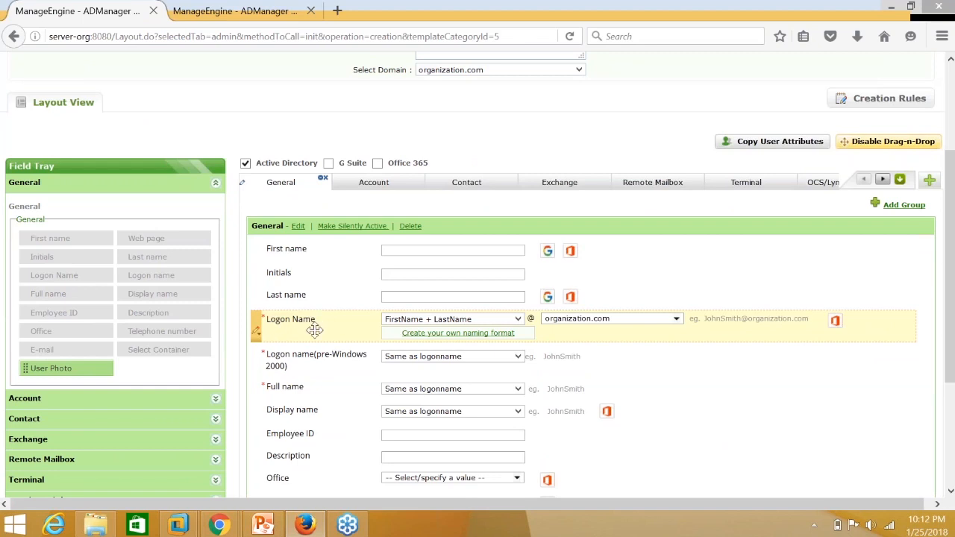
pyautogui.click(257, 334)
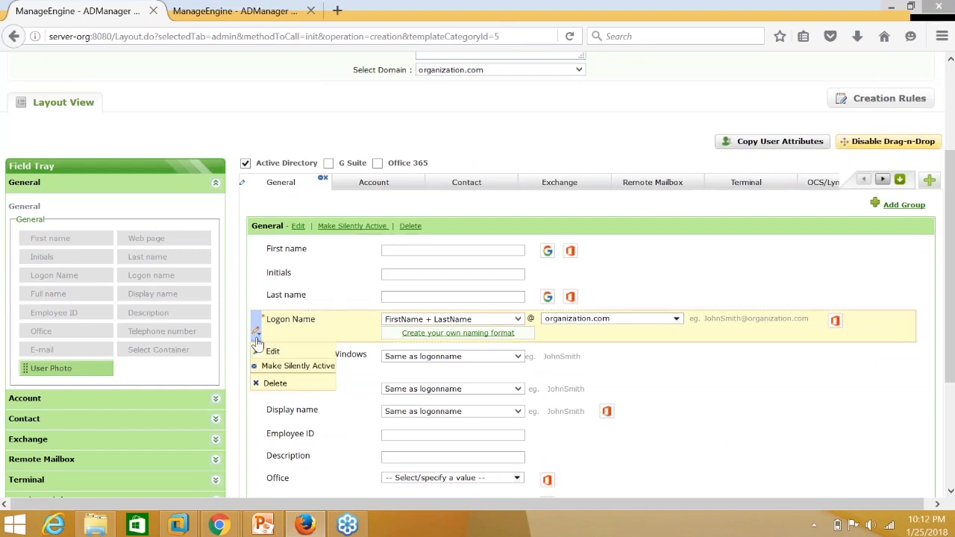
pyautogui.click(293, 353)
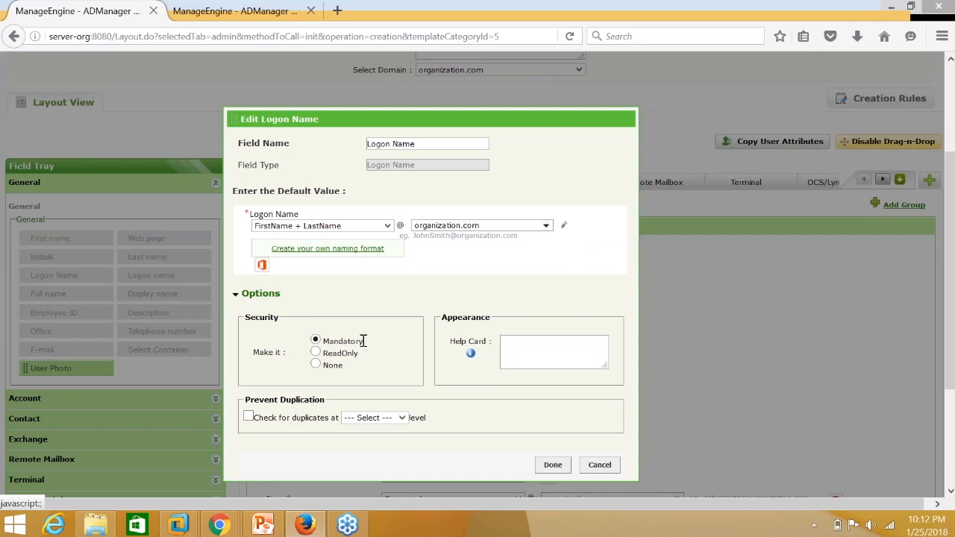
# Turn on duplicate checking for Logon Name at the Domain level.
pyautogui.click(249, 418)
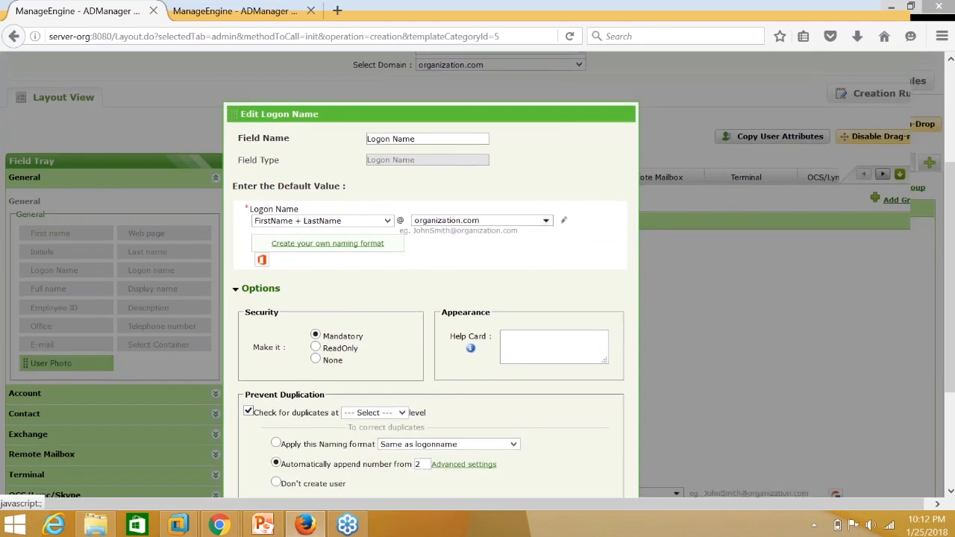
pyautogui.scroll(-3, 351, 323)
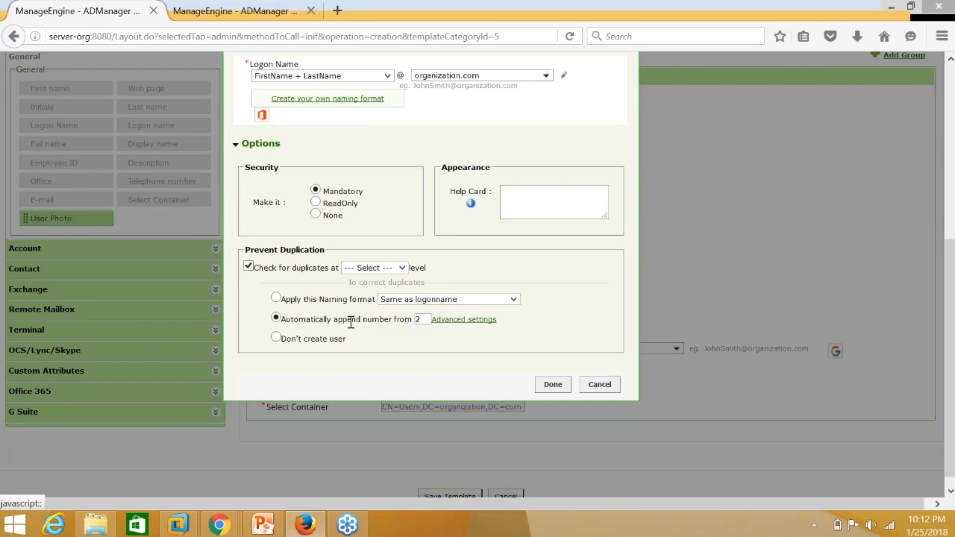
pyautogui.moveTo(265, 270); pyautogui.dragTo(339, 271)
pyautogui.click(389, 275)
pyautogui.click(391, 277)
pyautogui.click(368, 284)
# Resolve duplicate logon names by applying the LastName +.+ FirstName naming format.
pyautogui.click(275, 338)
pyautogui.click(276, 297)
pyautogui.click(499, 299)
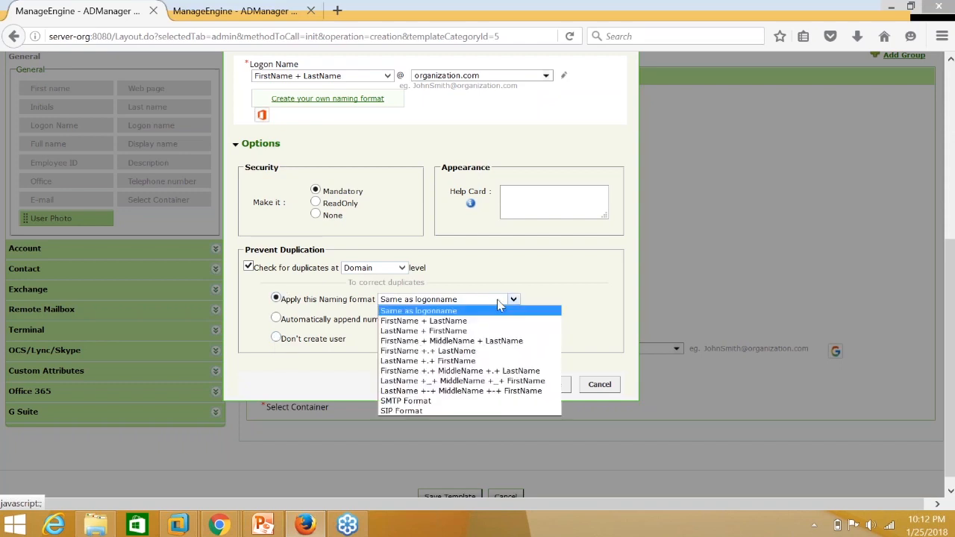
pyautogui.click(441, 353)
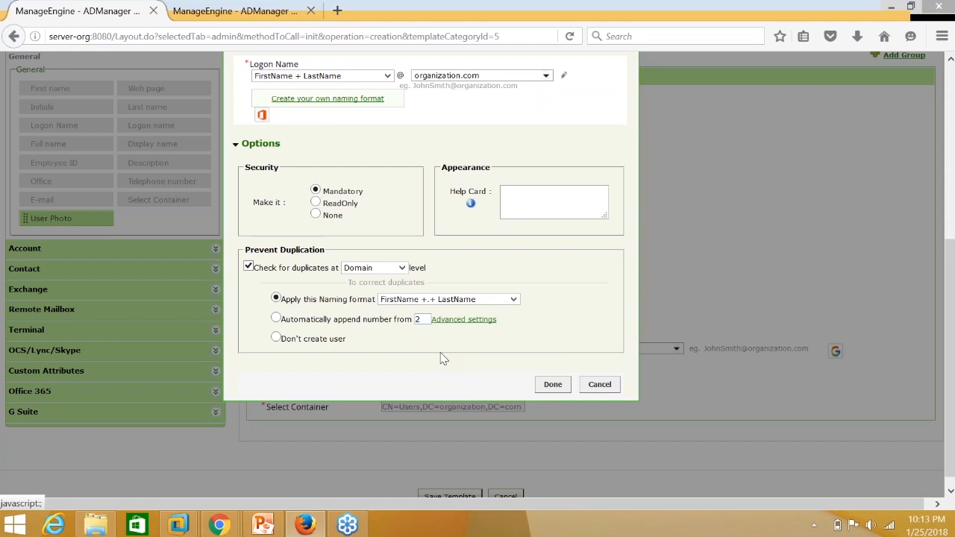
pyautogui.click(409, 300)
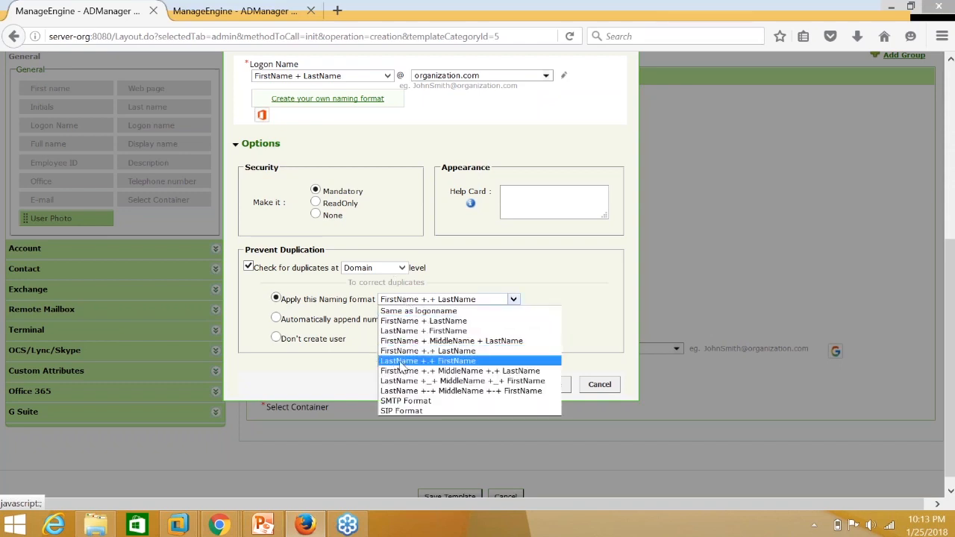
pyautogui.click(446, 363)
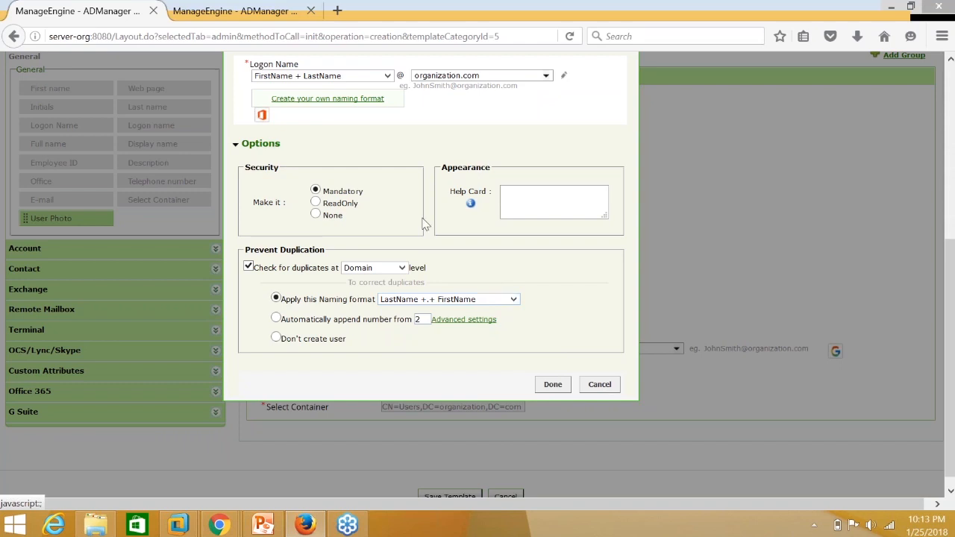
# Browse the available logon name formats, keeping the default FirstName + LastName unchanged.
pyautogui.scroll(2, 425, 224)
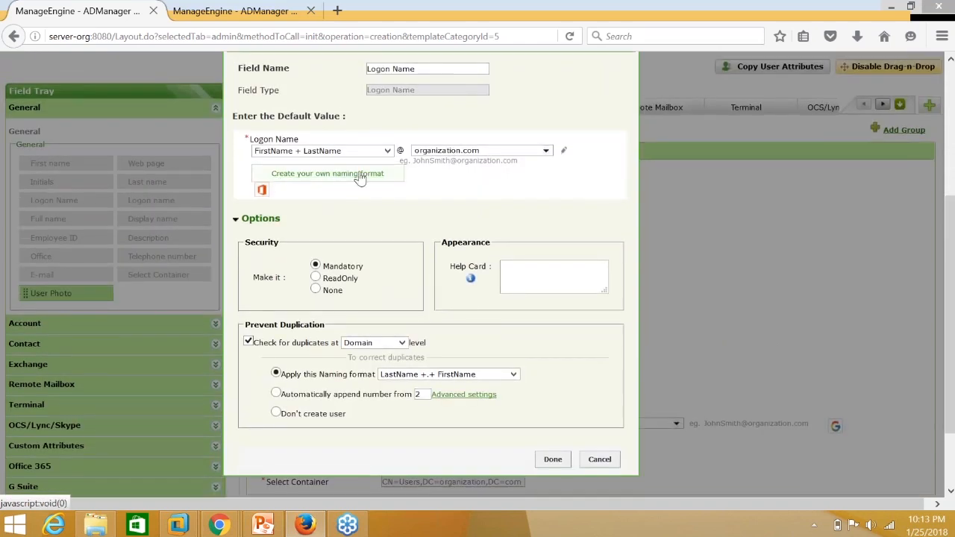
pyautogui.click(363, 175)
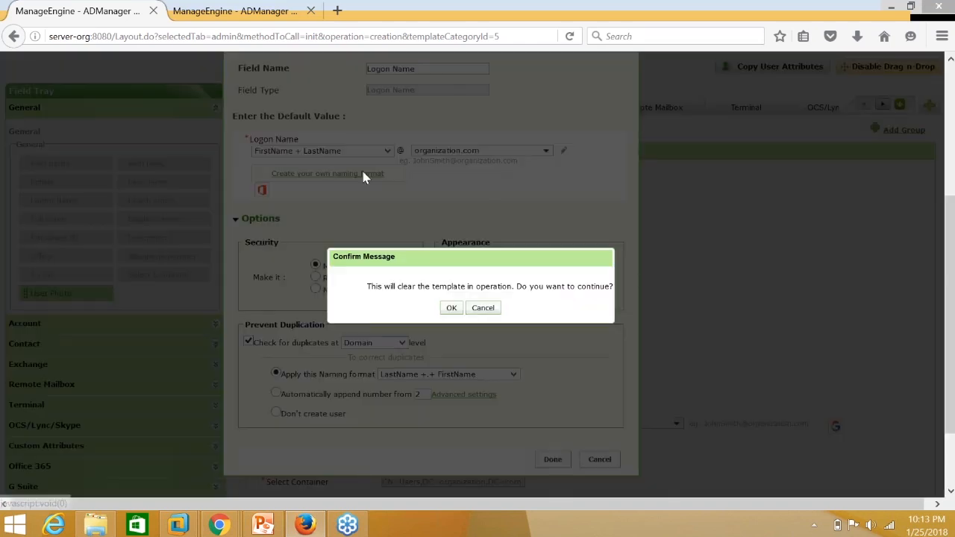
pyautogui.click(483, 308)
pyautogui.click(346, 153)
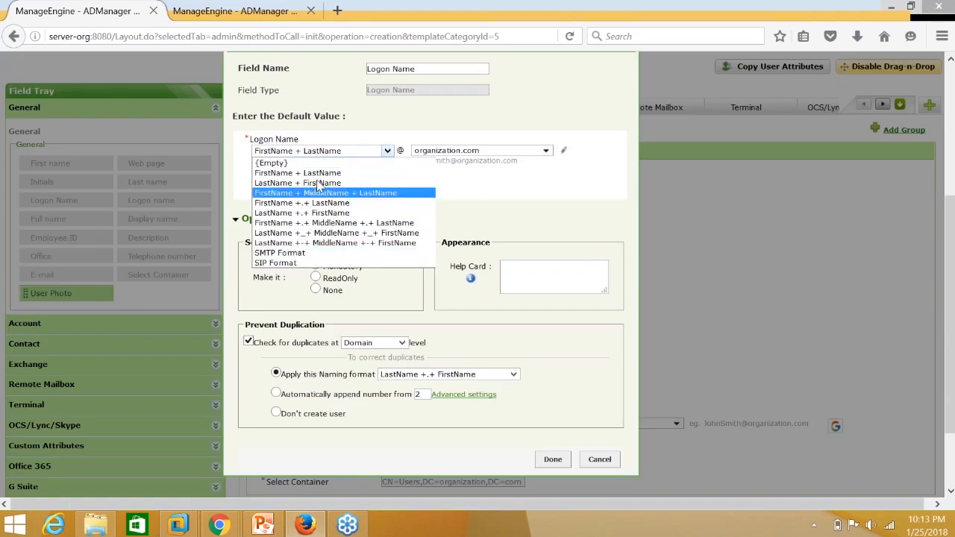
pyautogui.click(450, 333)
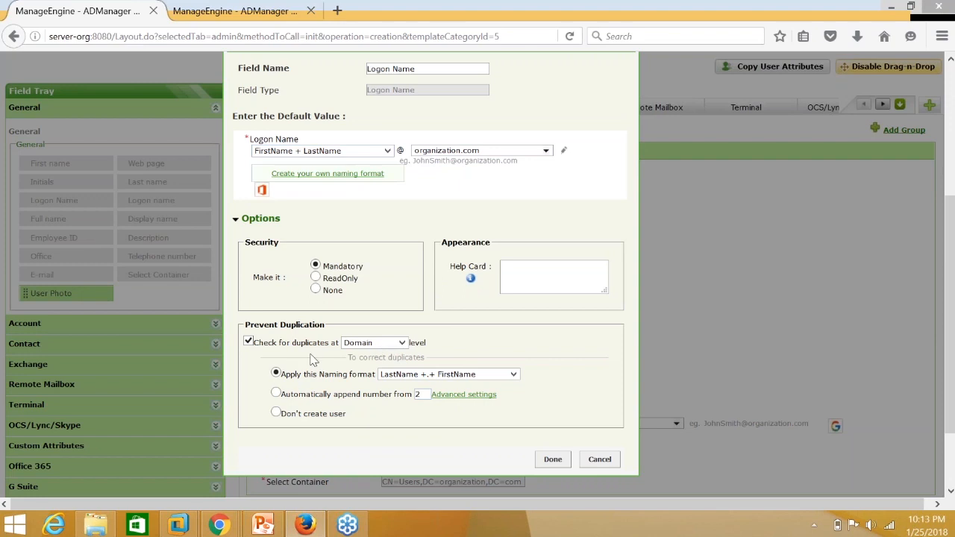
pyautogui.scroll(3, 328, 394)
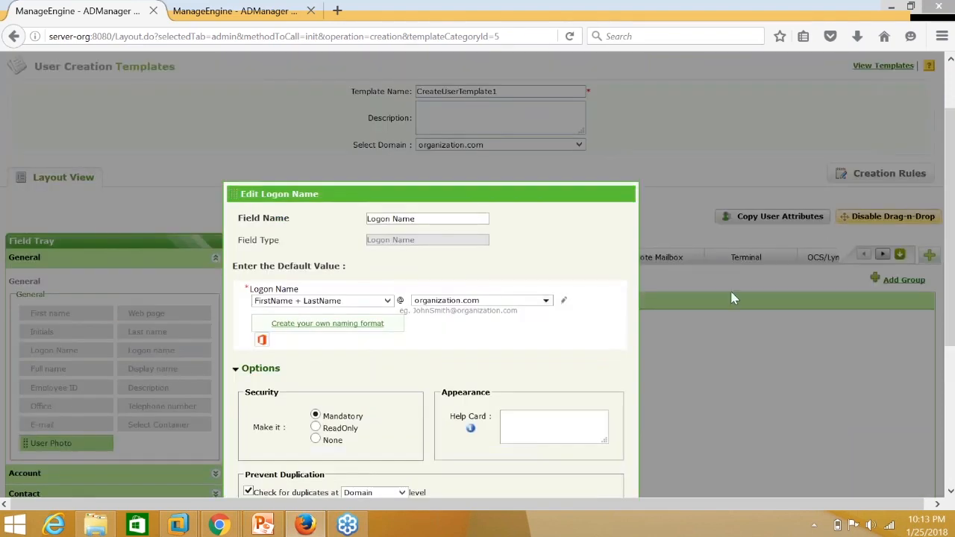
pyautogui.scroll(-3, 732, 298)
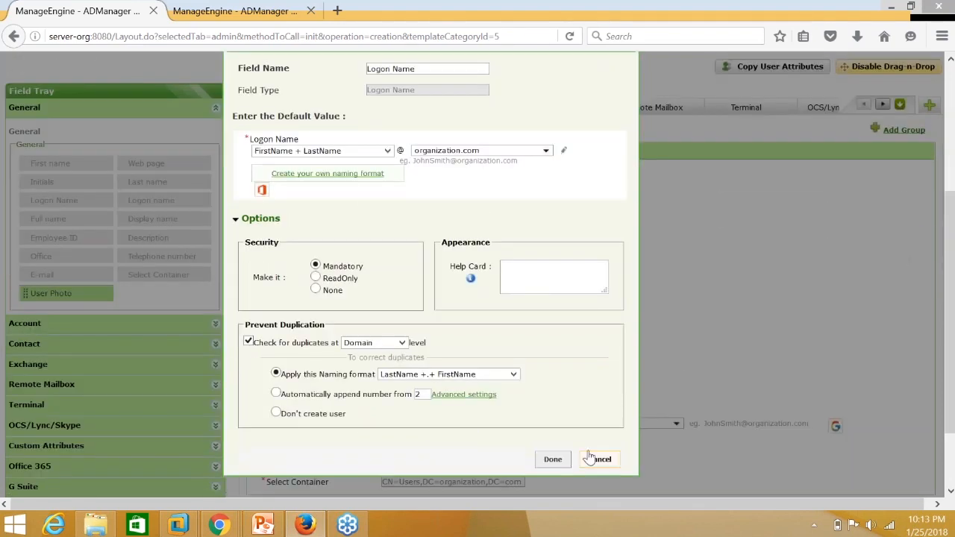
# Close the Logon Name settings and make Employee ID a mandatory field.
pyautogui.click(599, 459)
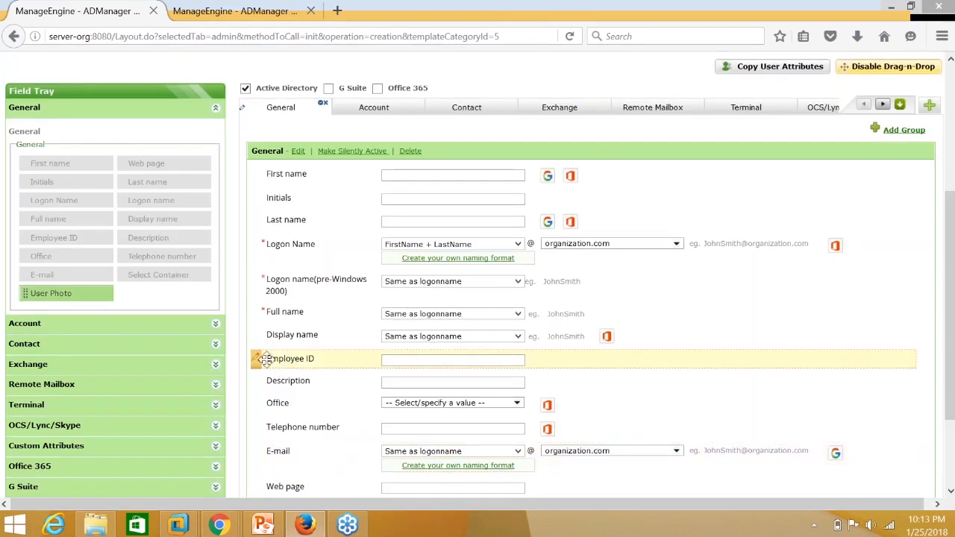
pyautogui.click(258, 333)
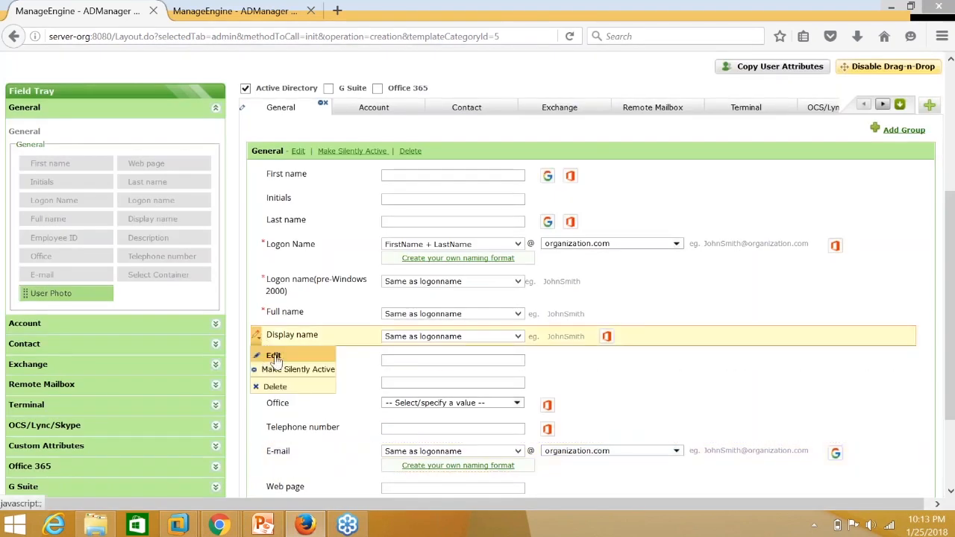
pyautogui.click(256, 359)
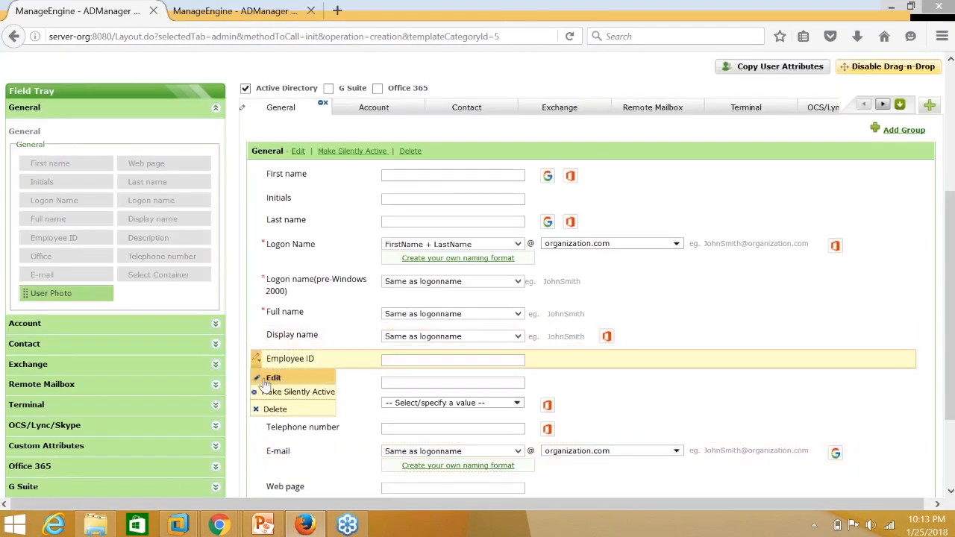
pyautogui.click(272, 378)
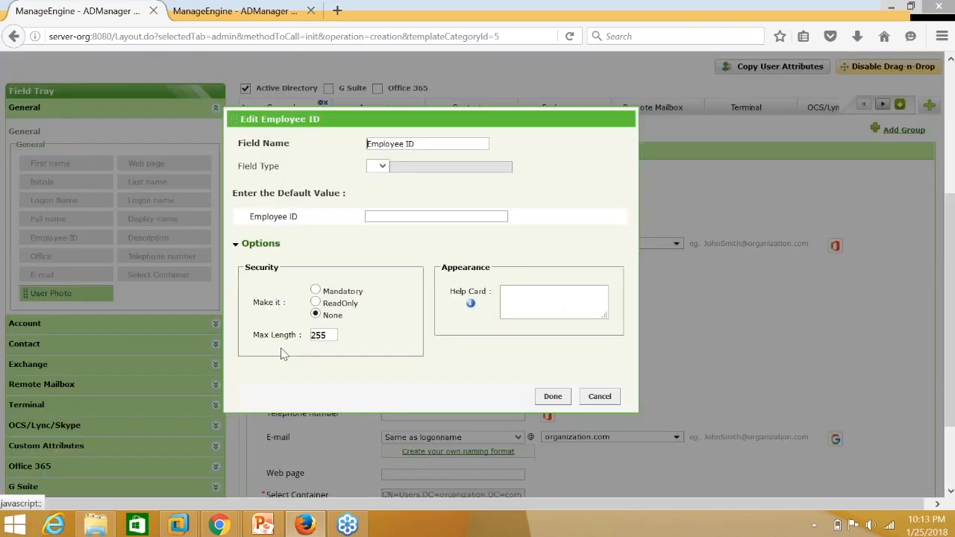
pyautogui.click(315, 288)
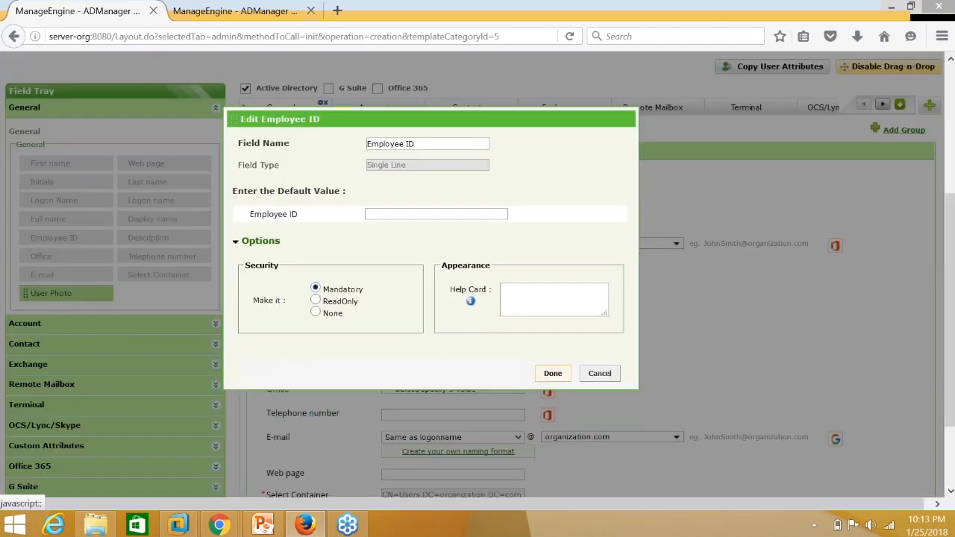
pyautogui.click(552, 373)
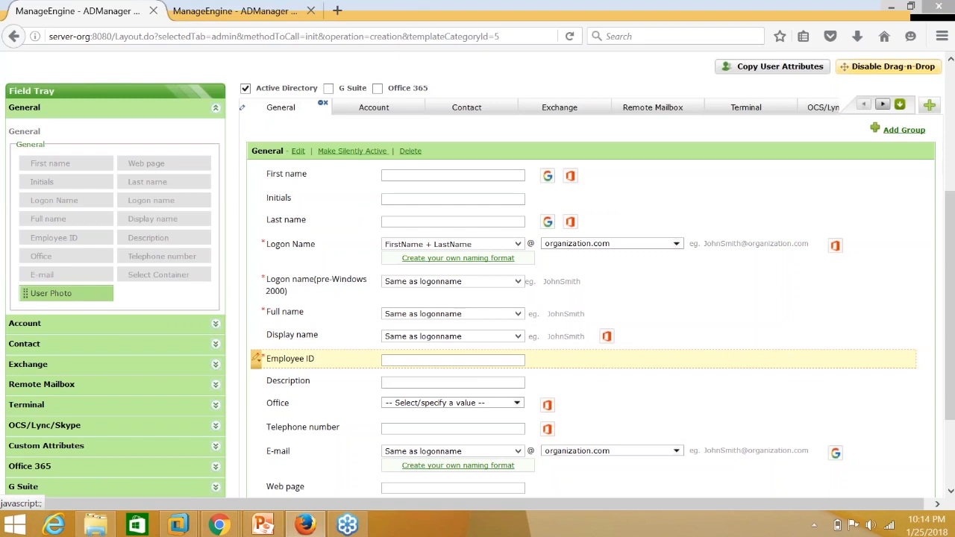
# Review the template's General fields, then bring up the Chrome taskbar window previews.
pyautogui.scroll(3, 271, 364)
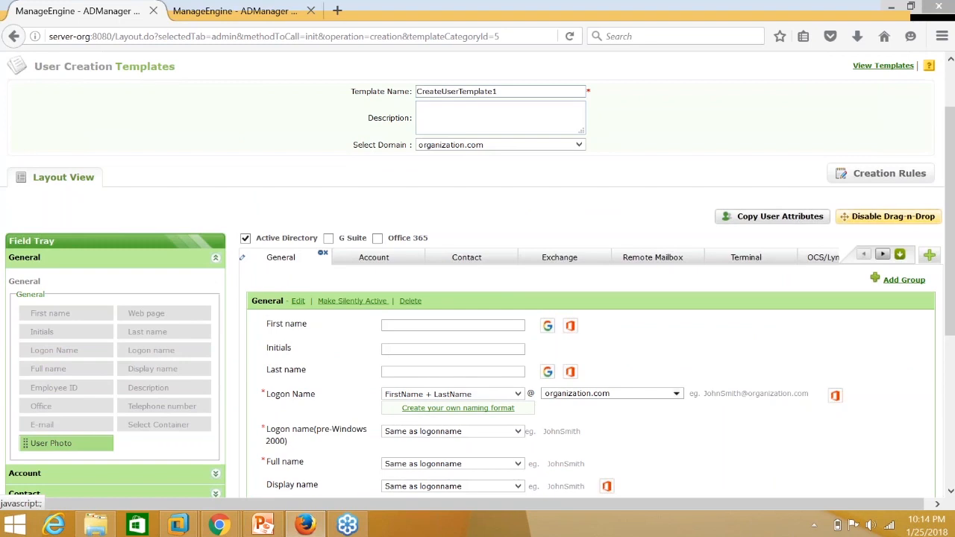
pyautogui.scroll(-3, 271, 363)
pyautogui.moveTo(256, 380)
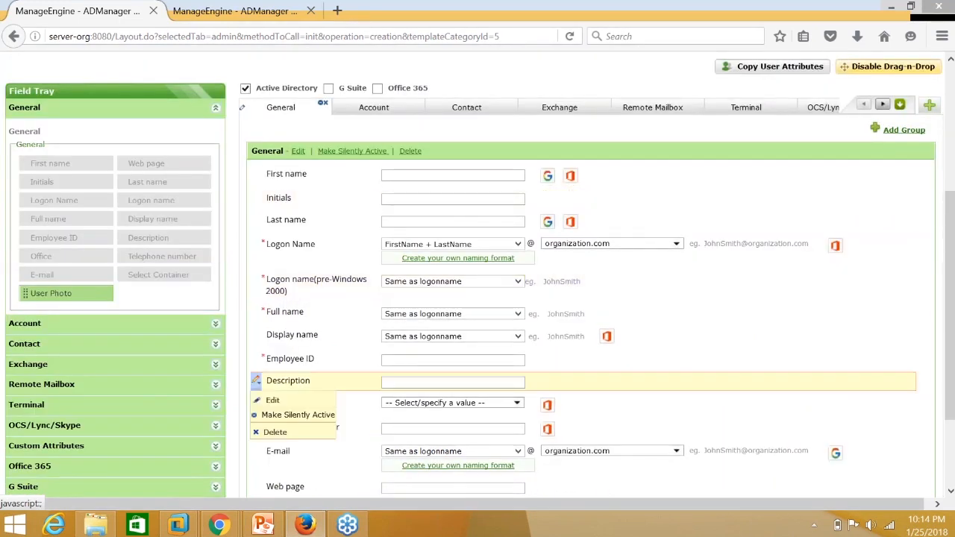
pyautogui.scroll(3, 454, 258)
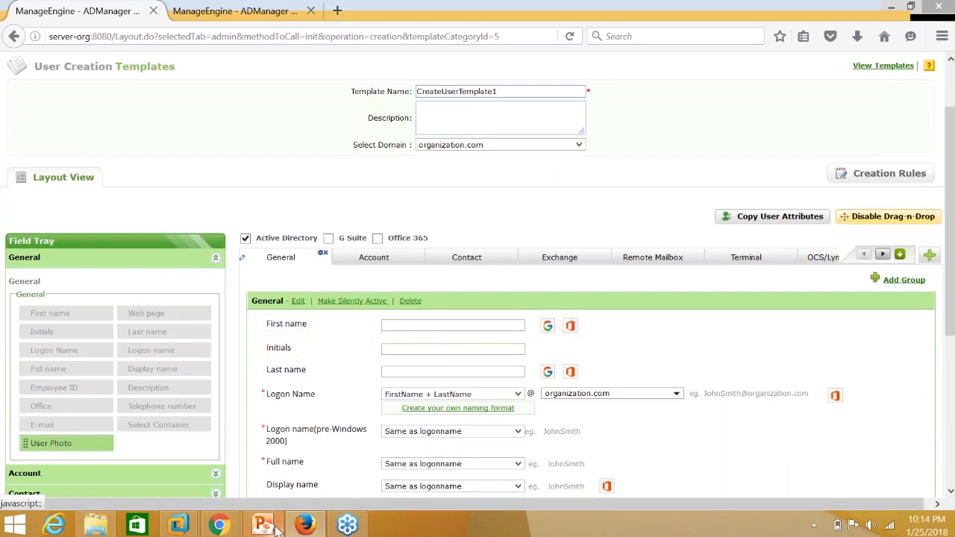
pyautogui.moveTo(312, 529)
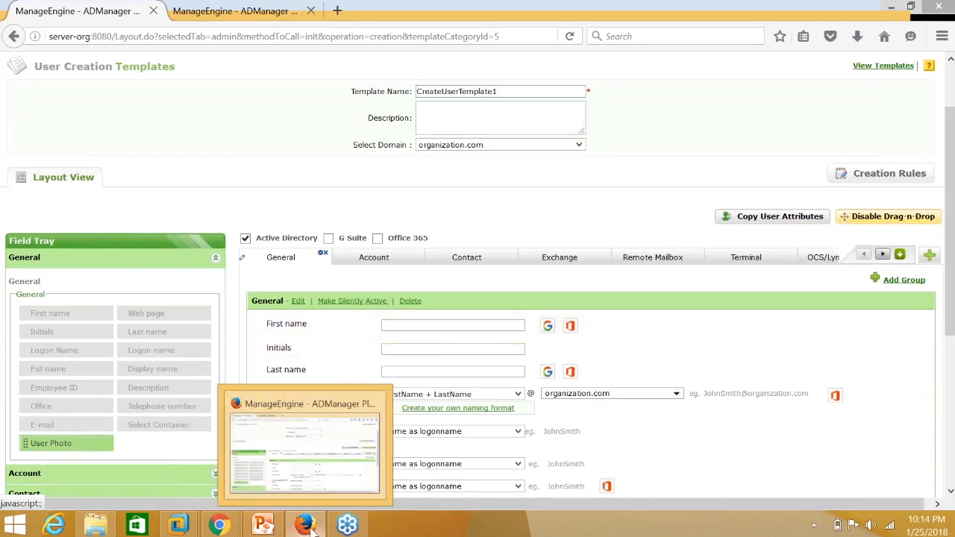
pyautogui.moveTo(216, 527)
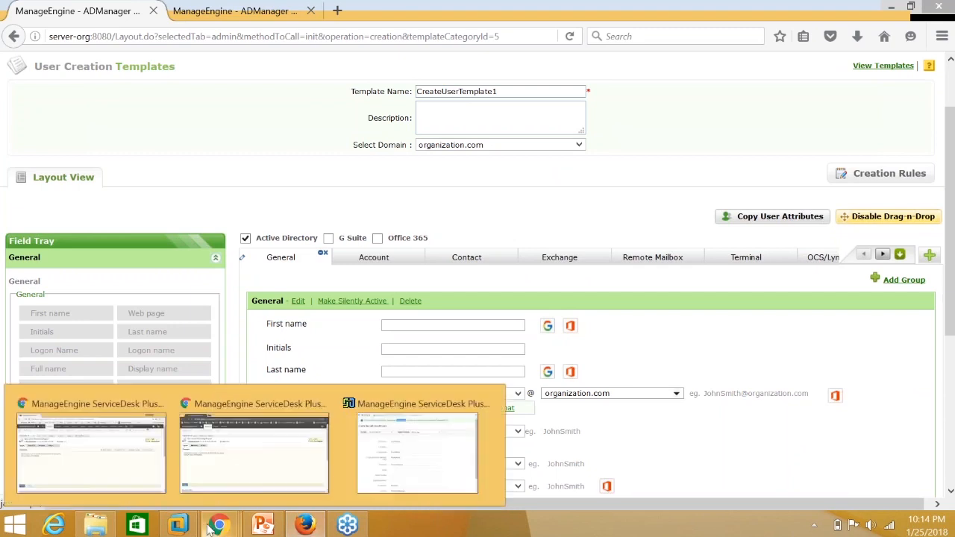
# Switch to the requester's ServiceDesk Plus window and open the request template catalog.
pyautogui.click(132, 471)
pyautogui.moveTo(226, 520)
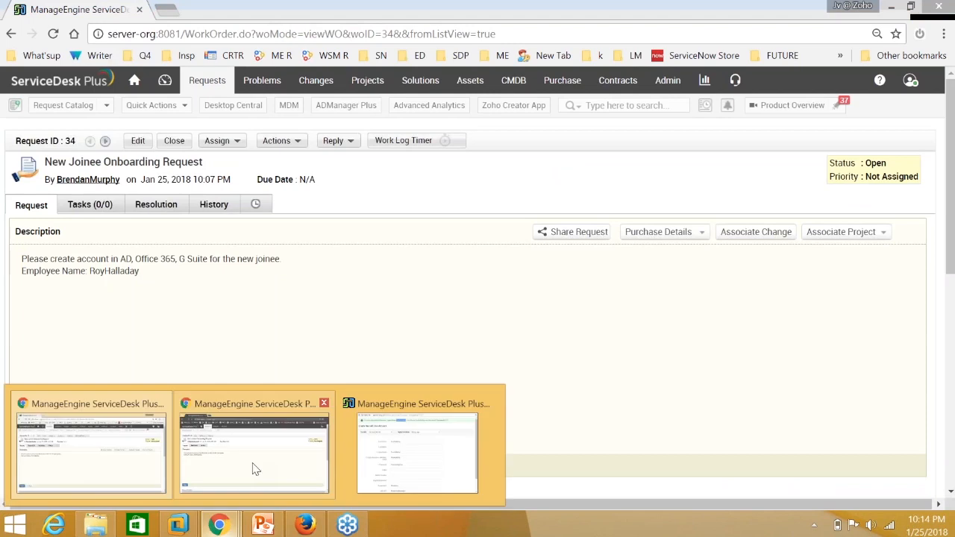
pyautogui.click(252, 469)
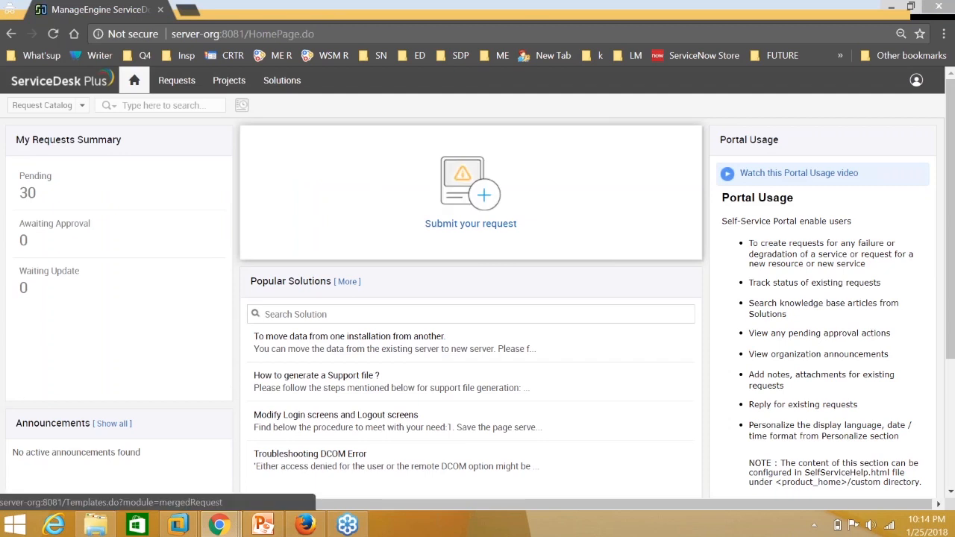
pyautogui.click(462, 195)
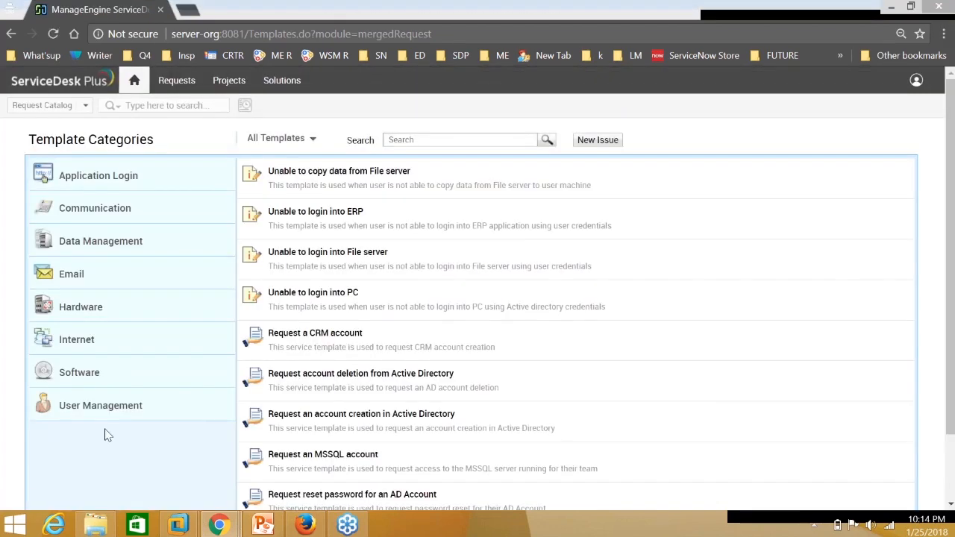
# Open the Offboard Employee form and enter the employee's name, also after Name: in Description.
pyautogui.click(100, 406)
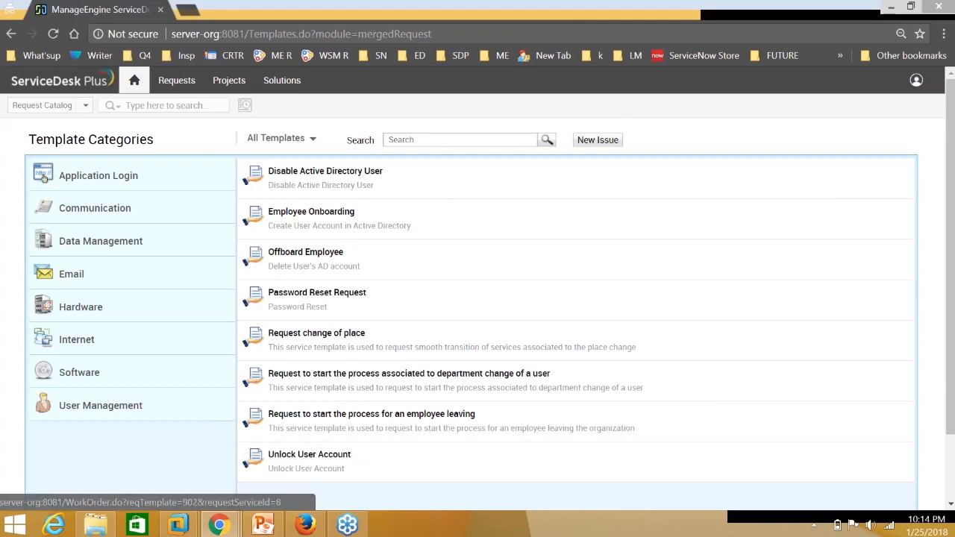
pyautogui.click(309, 257)
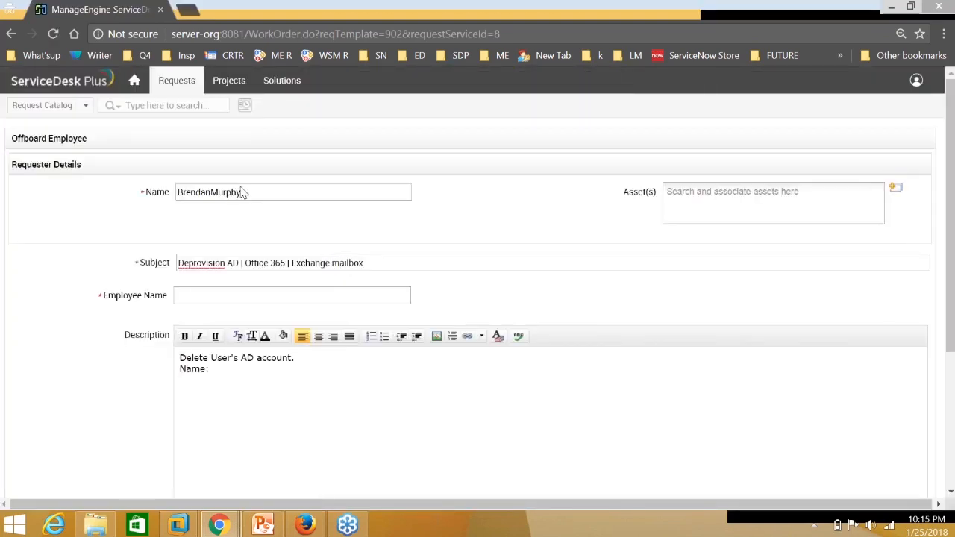
pyautogui.click(224, 295)
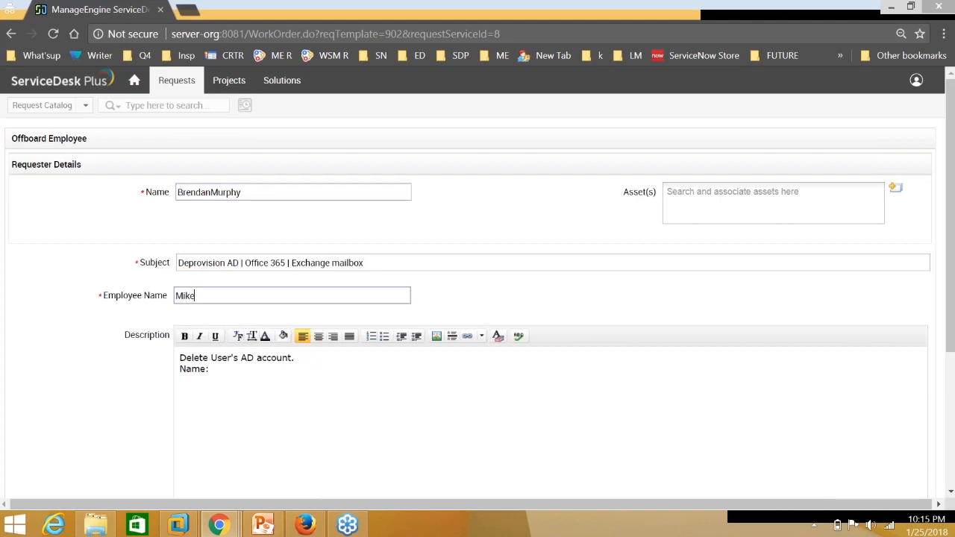
pyautogui.hotkey('ctrl', 'a')
pyautogui.hotkey('ctrl', 'c')
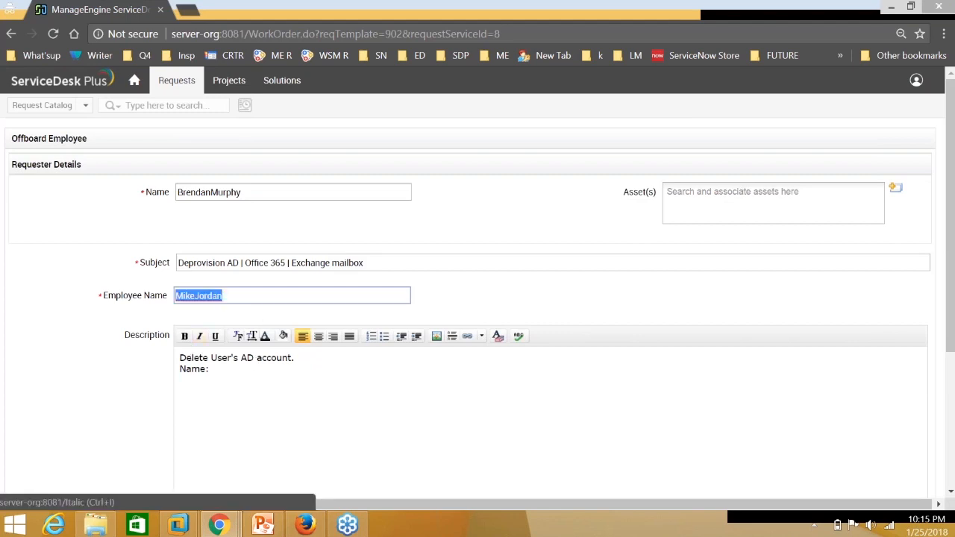
pyautogui.click(221, 370)
pyautogui.hotkey('ctrl', 'v')
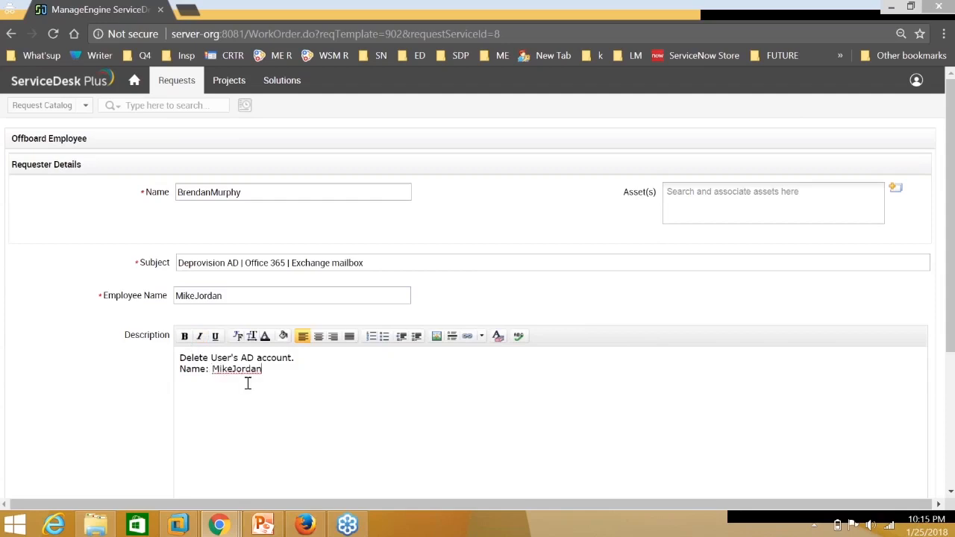
# Check the request subject and submit the offboarding request.
pyautogui.scroll(-1, 247, 383)
pyautogui.moveTo(179, 187); pyautogui.dragTo(377, 188)
pyautogui.click(736, 24)
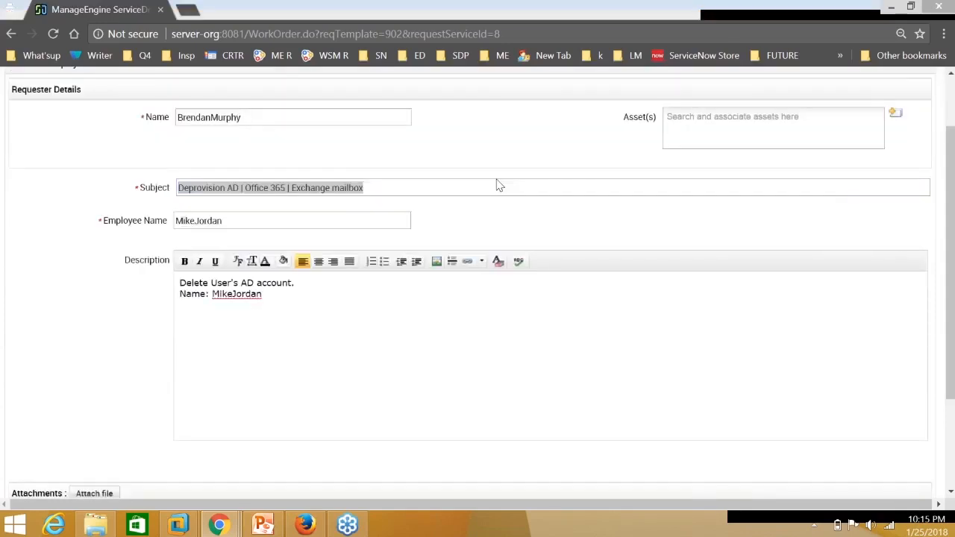
pyautogui.click(499, 185)
pyautogui.scroll(-2, 294, 172)
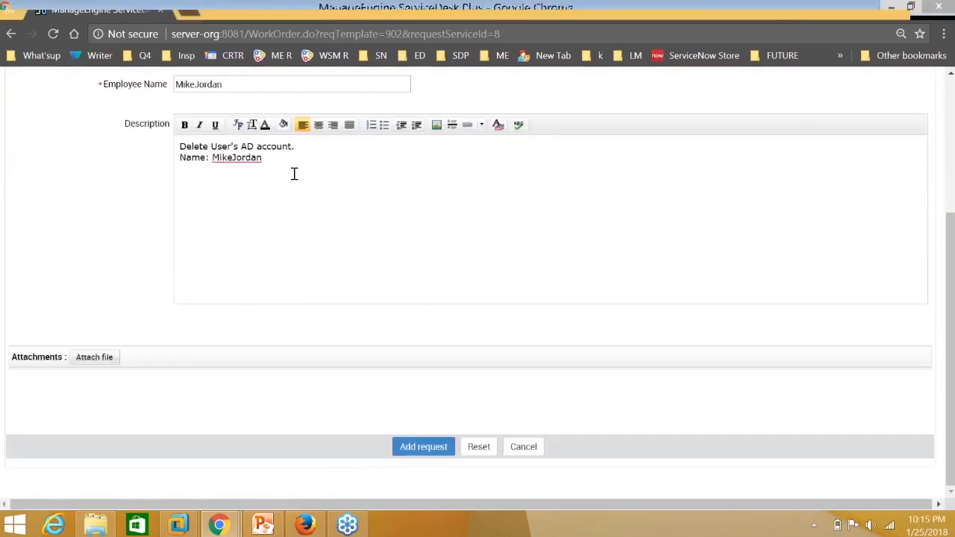
pyautogui.click(423, 445)
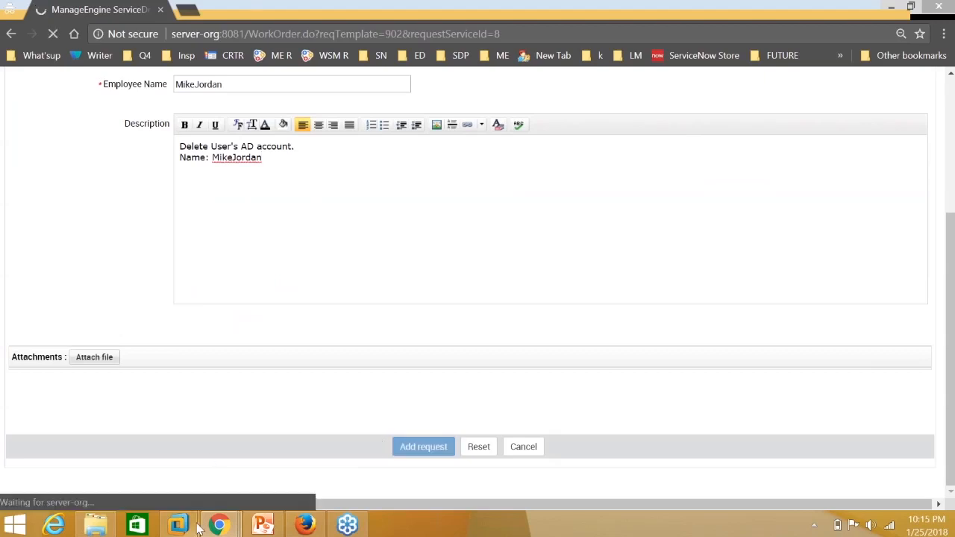
# Switch to the technician's ServiceDesk Plus window and open the full Requests list.
pyautogui.moveTo(219, 527)
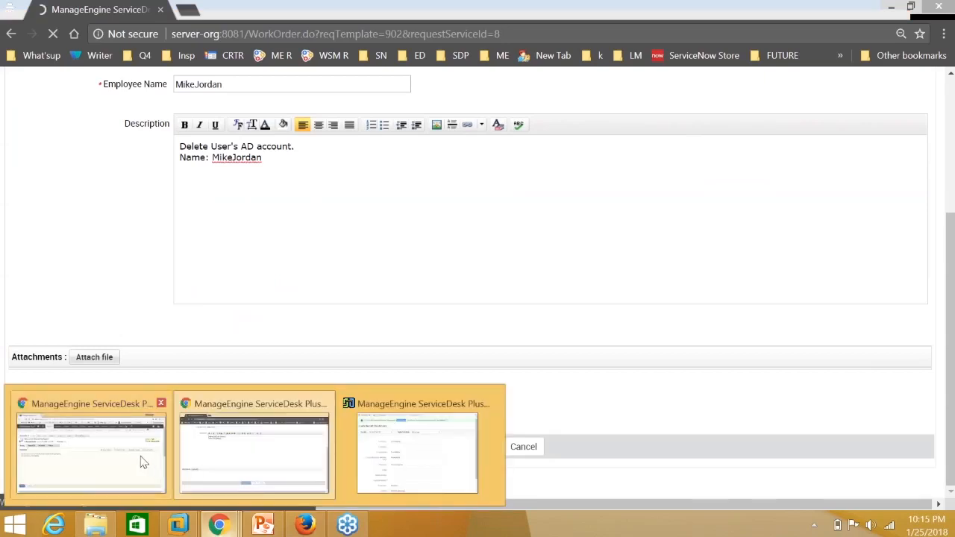
pyautogui.click(143, 455)
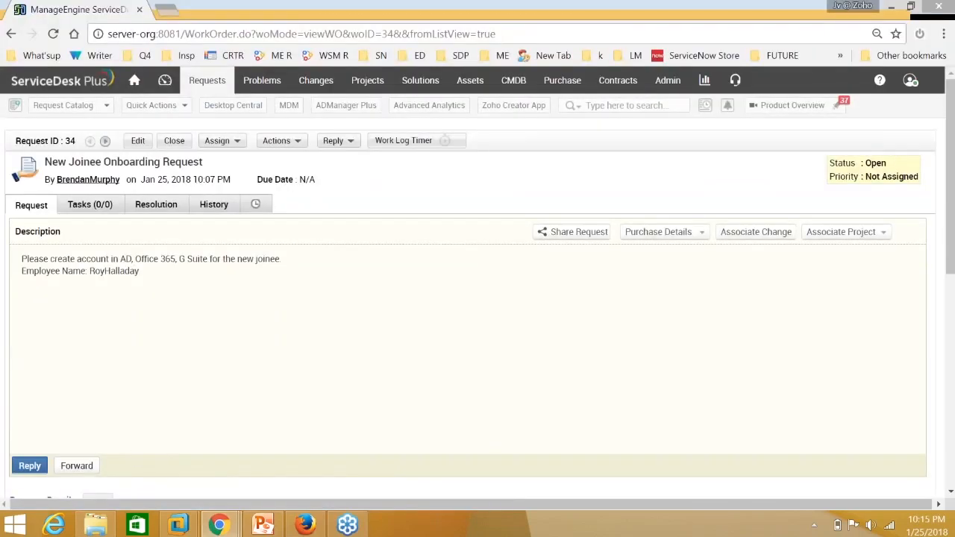
pyautogui.click(208, 81)
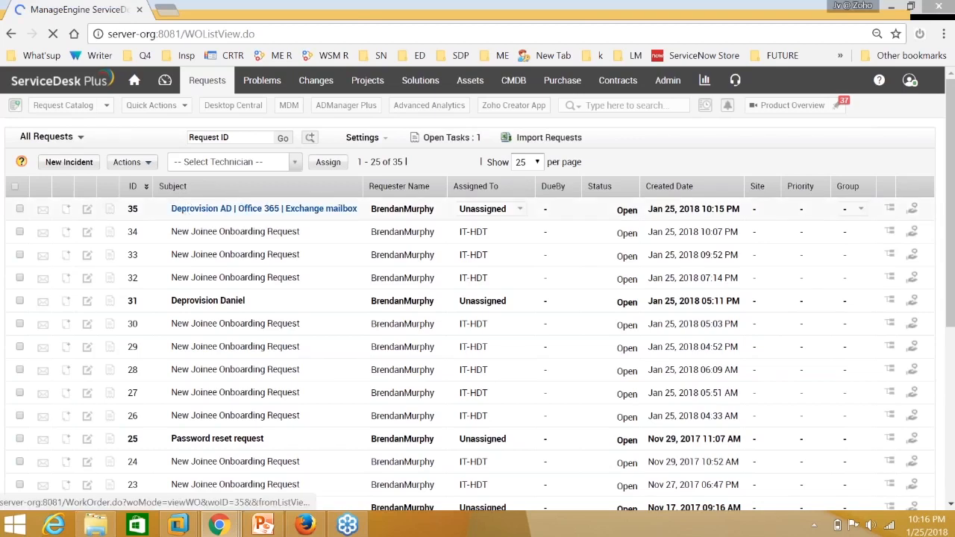
# Open request 35 and choose Delete User(s) in AD from its Actions menu.
pyautogui.moveTo(263, 211)
pyautogui.click(290, 209)
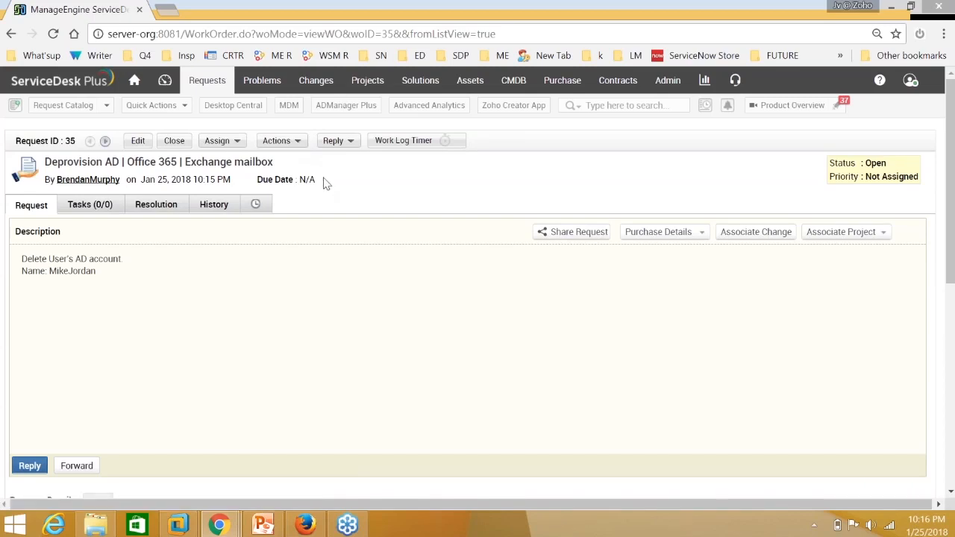
pyautogui.click(295, 147)
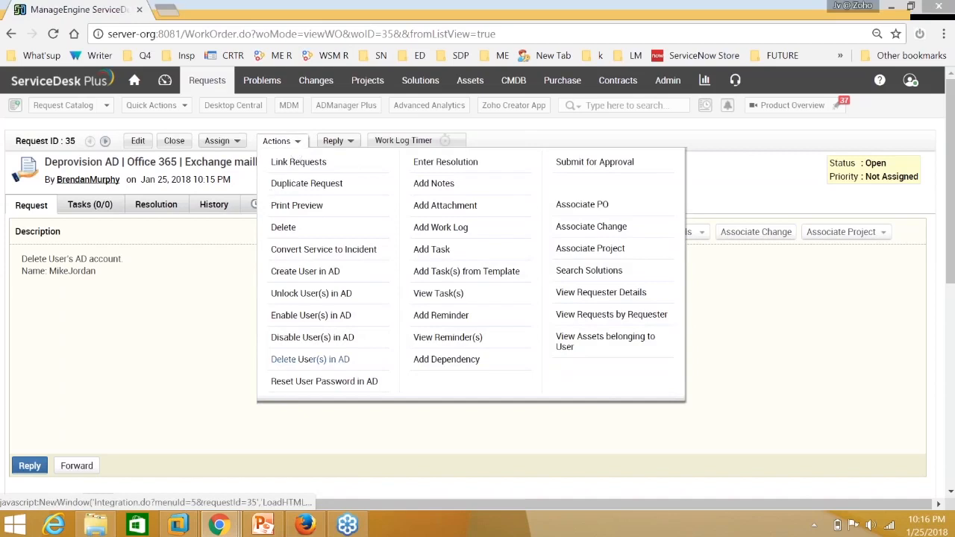
pyautogui.click(305, 360)
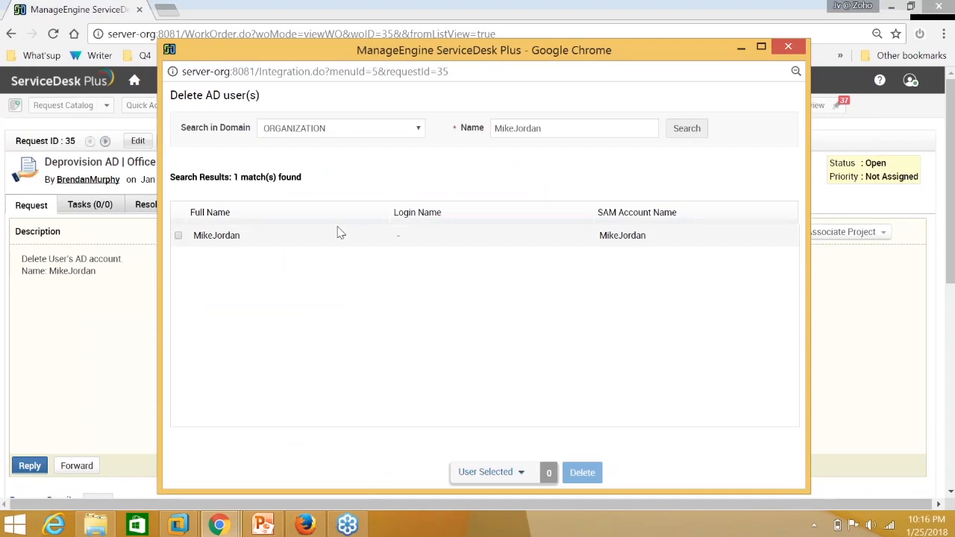
# Tick the departing employee's account in the Delete AD user(s) results, marking 1 user.
pyautogui.moveTo(599, 213); pyautogui.dragTo(659, 213)
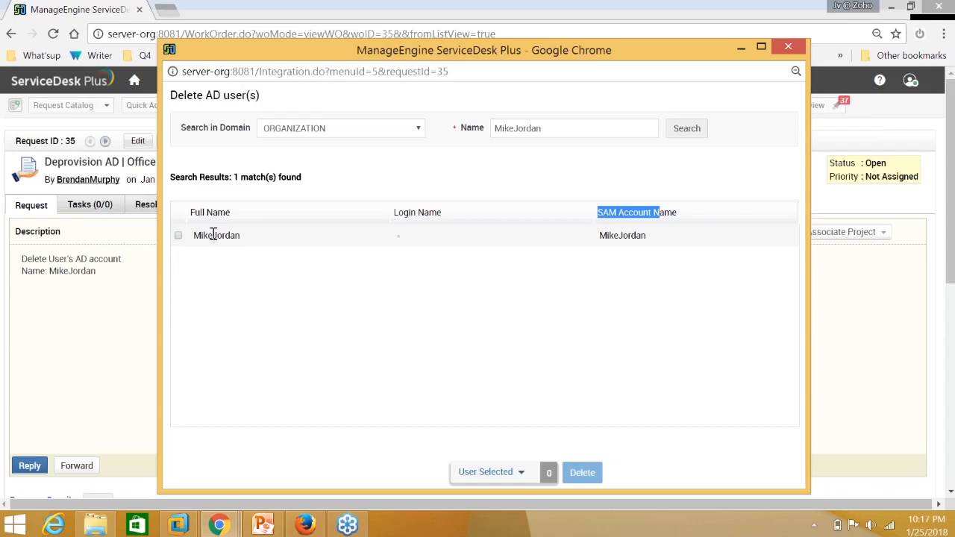
pyautogui.click(178, 236)
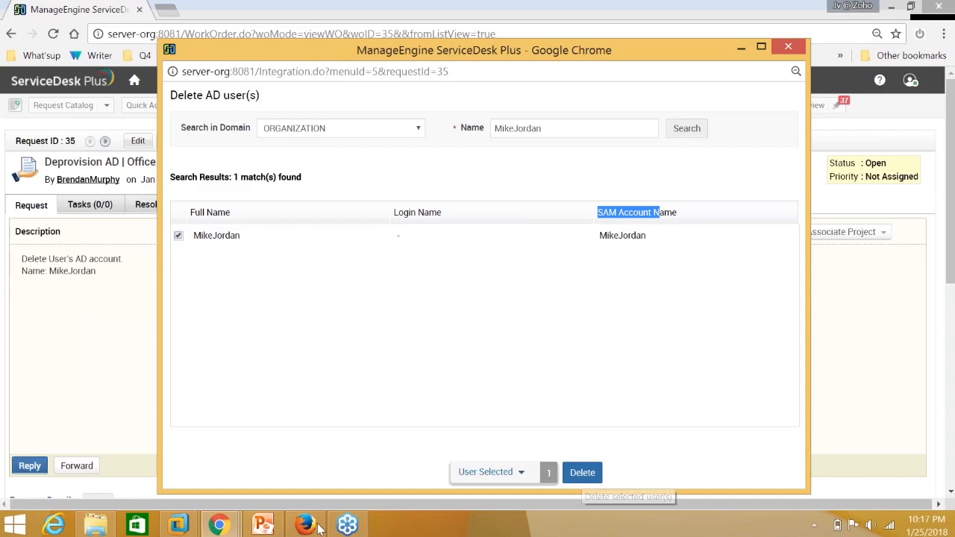
pyautogui.moveTo(319, 528)
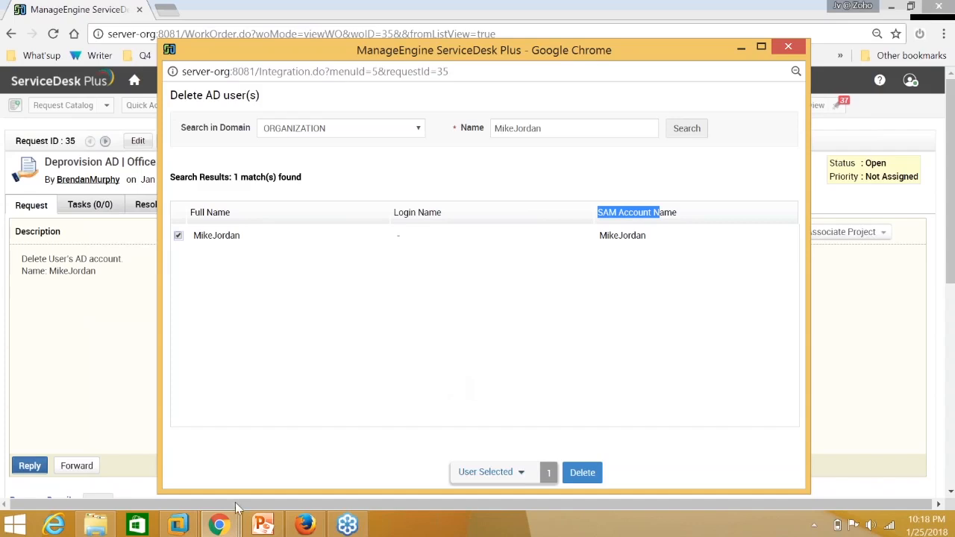
# Return to ADManager Plus and open Delete/Disable Policy under the Admin tab's Custom Settings.
pyautogui.click(217, 526)
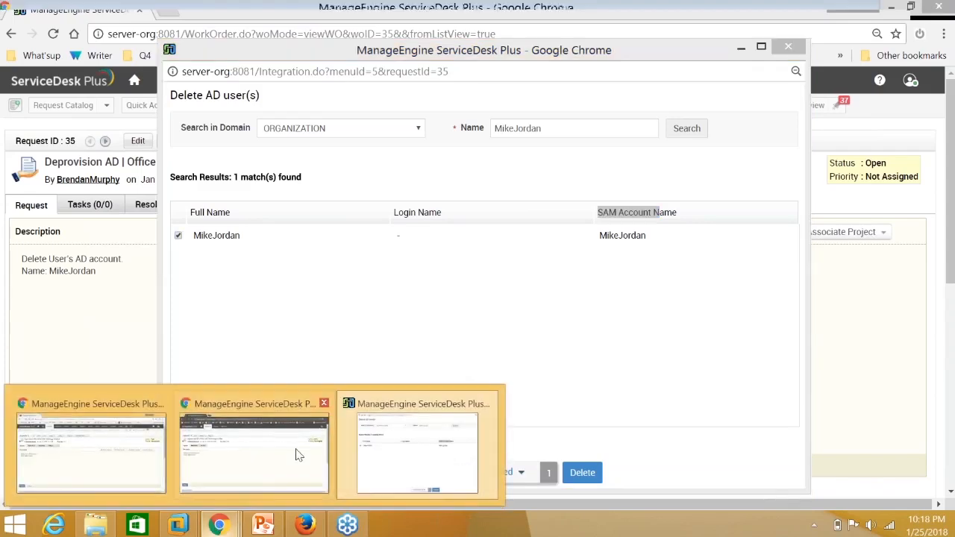
pyautogui.click(302, 526)
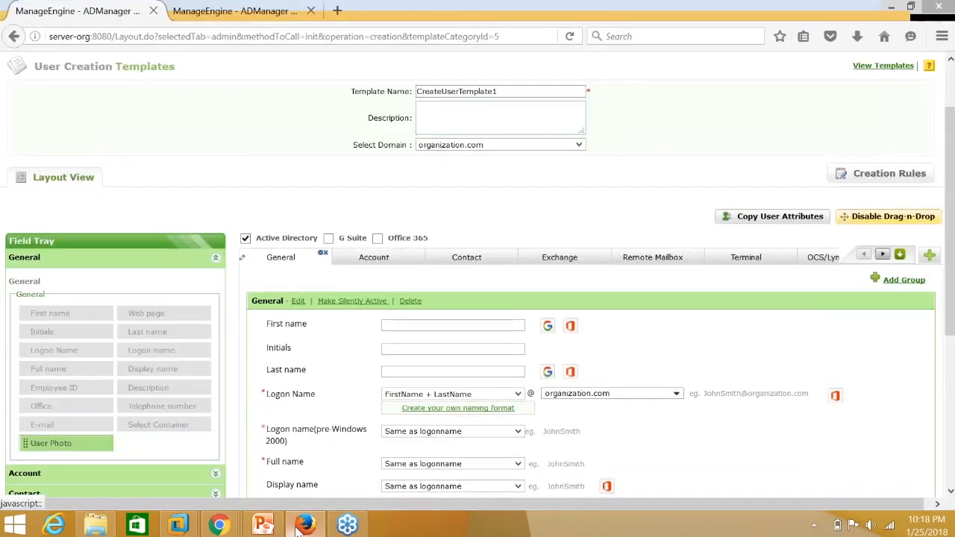
pyautogui.click(441, 94)
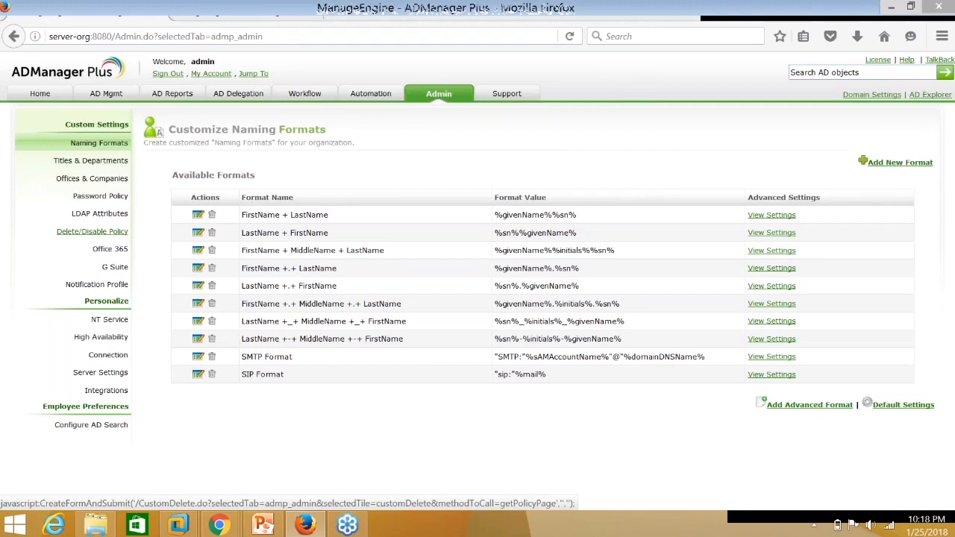
pyautogui.click(85, 232)
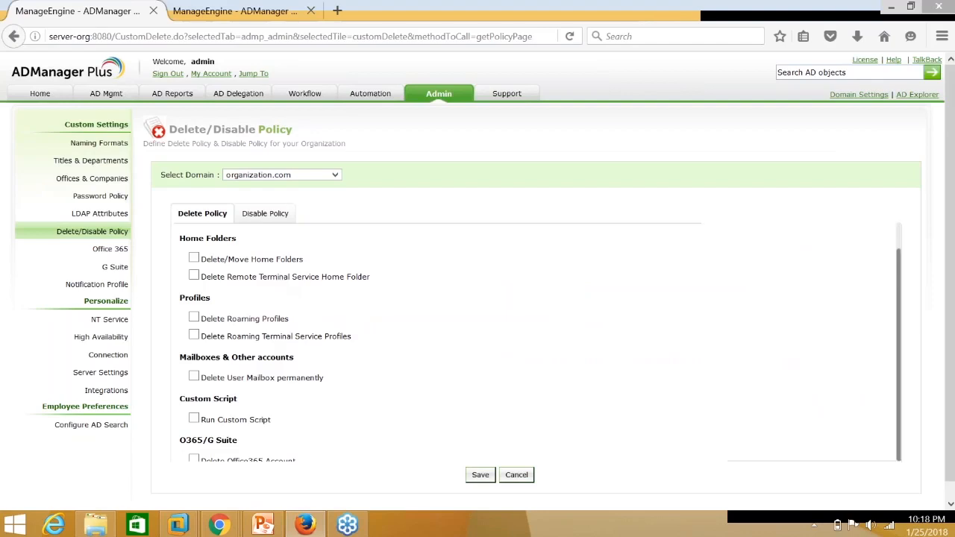
# Enable Office365 account deletion, G Suite user account deletion and permanent mailbox deletion in the Delete Policy.
pyautogui.scroll(-1, 280, 282)
pyautogui.click(193, 433)
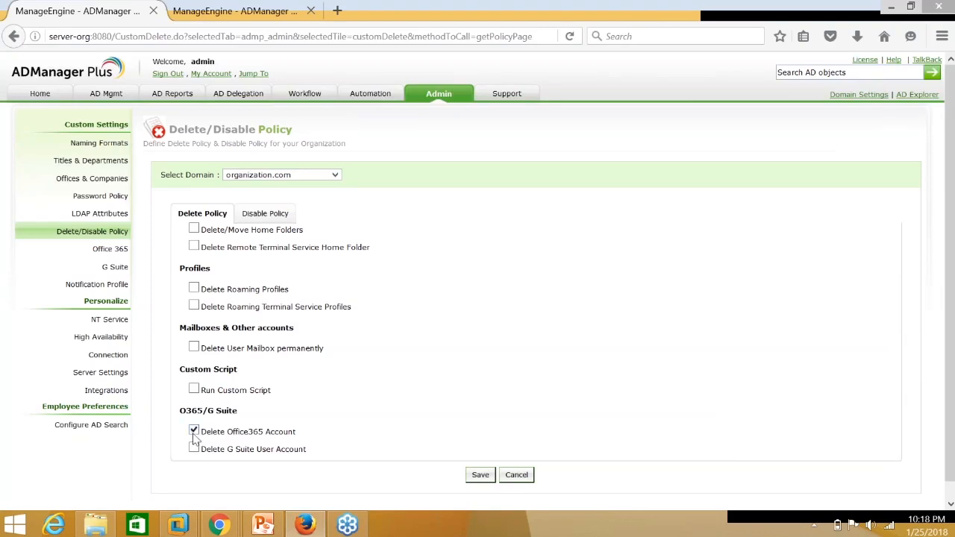
pyautogui.click(194, 449)
pyautogui.click(194, 431)
pyautogui.click(193, 348)
# Try the Run Custom Script option, then turn off both it and permanent mailbox deletion.
pyautogui.scroll(1, 193, 354)
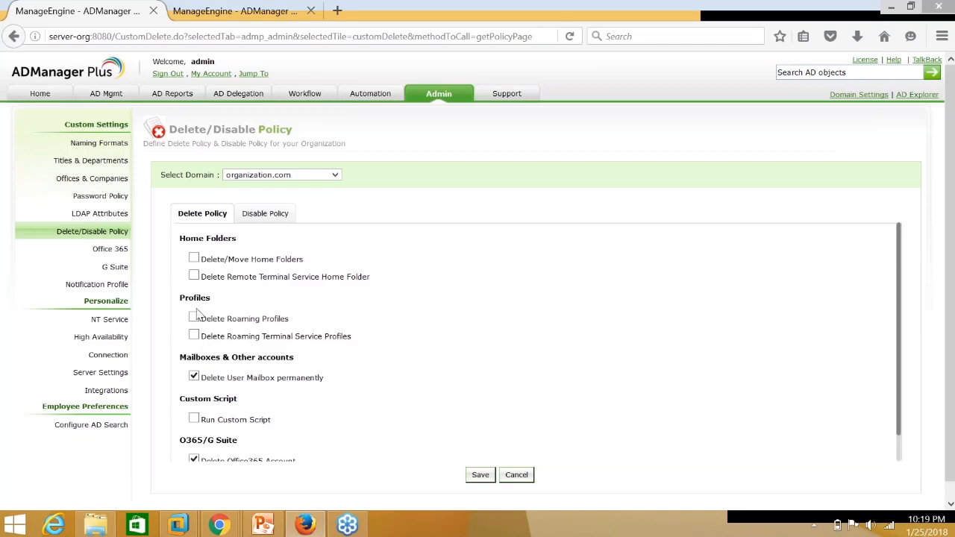
pyautogui.scroll(-1, 193, 336)
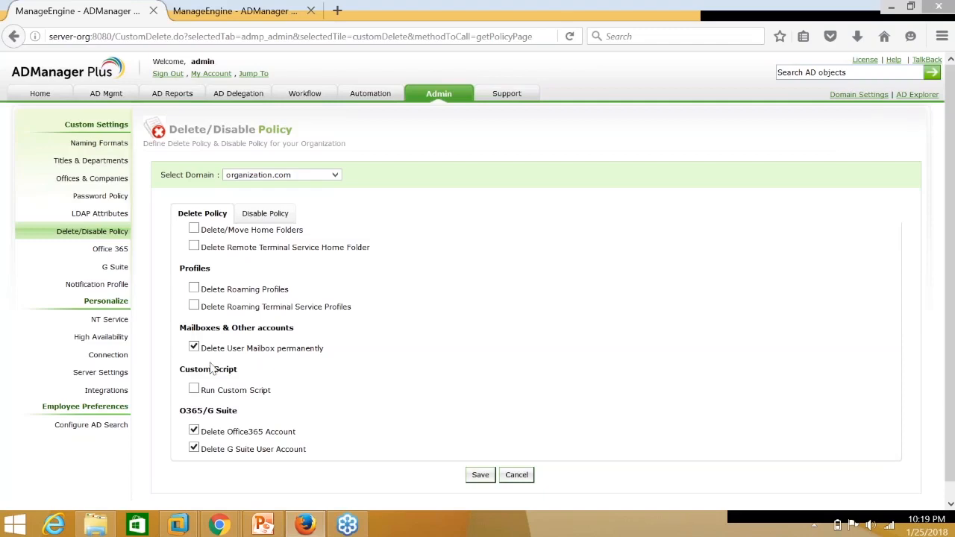
pyautogui.click(193, 391)
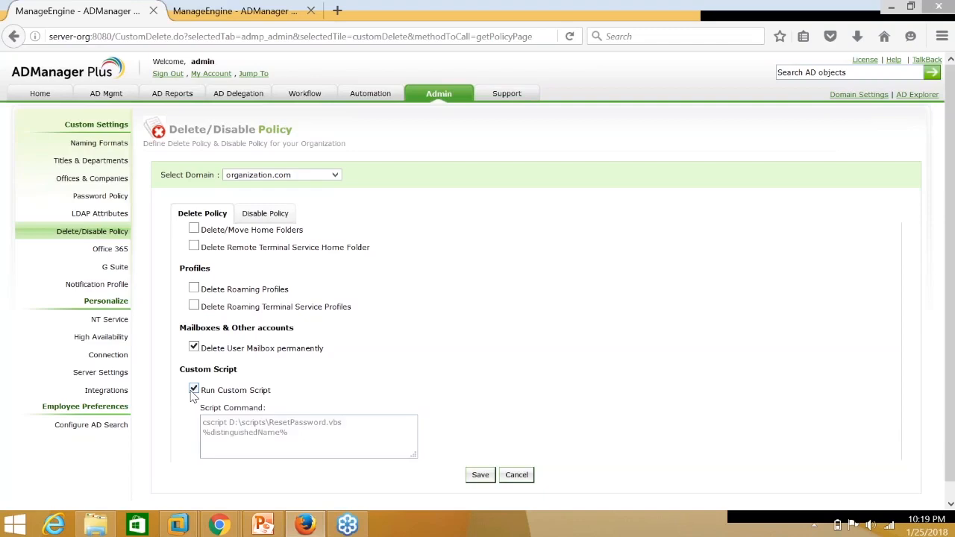
pyautogui.click(236, 428)
pyautogui.scroll(-2, 236, 428)
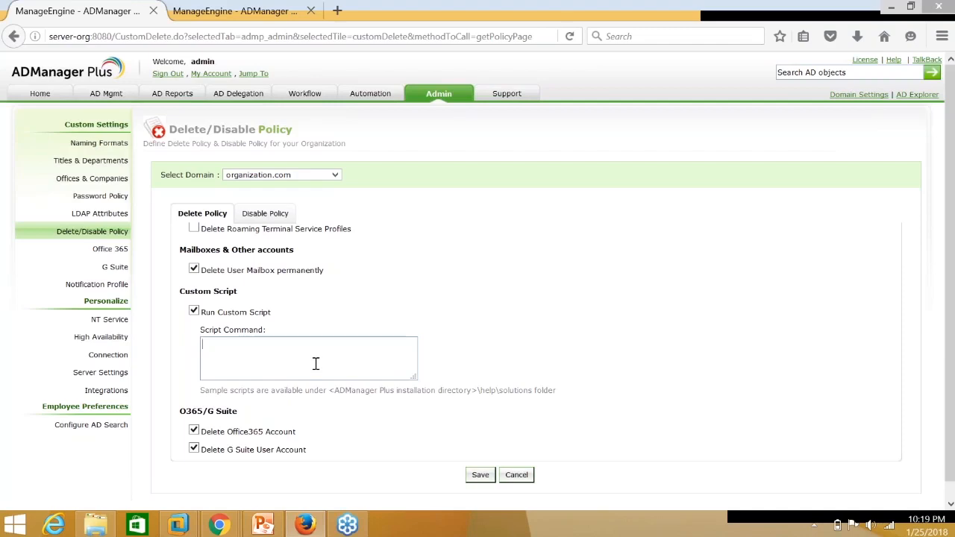
pyautogui.click(194, 270)
pyautogui.click(198, 309)
pyautogui.click(471, 314)
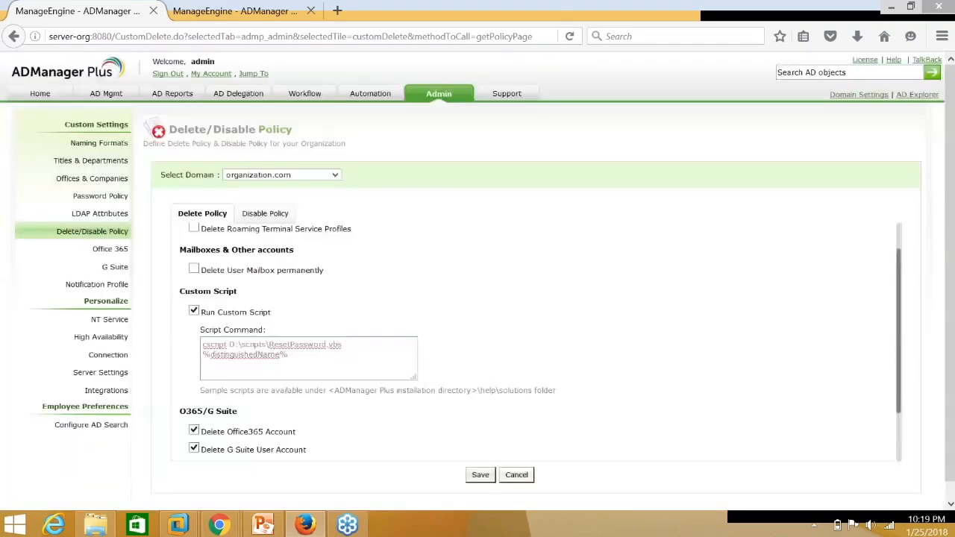
pyautogui.click(196, 311)
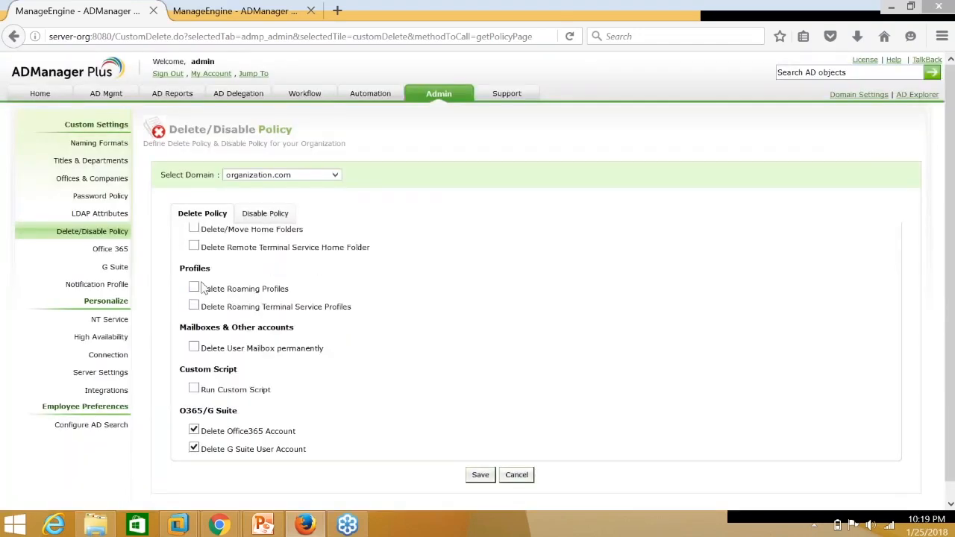
# In the Disable Policy, remove EUM addresses and move users to the Quarantine - Users & Computers OU.
pyautogui.click(266, 221)
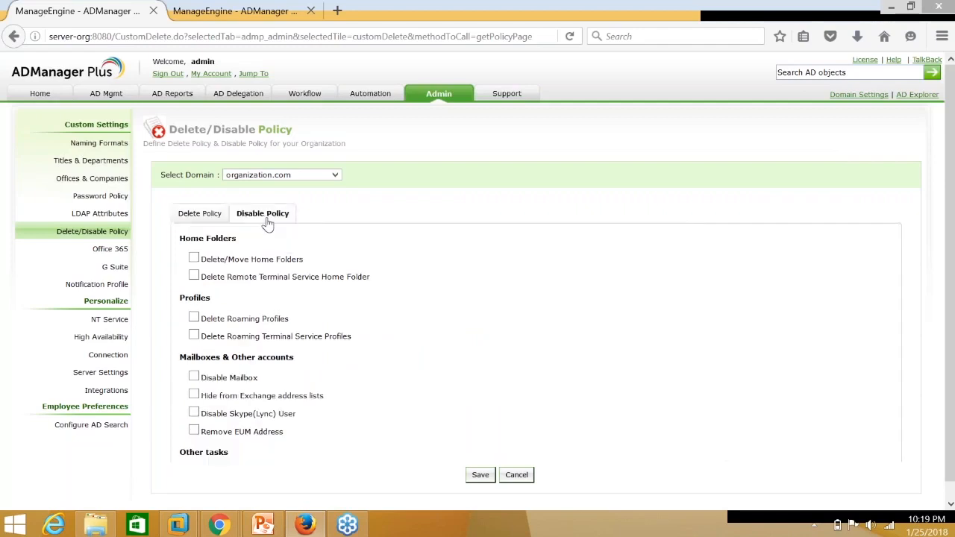
pyautogui.scroll(-4, 202, 332)
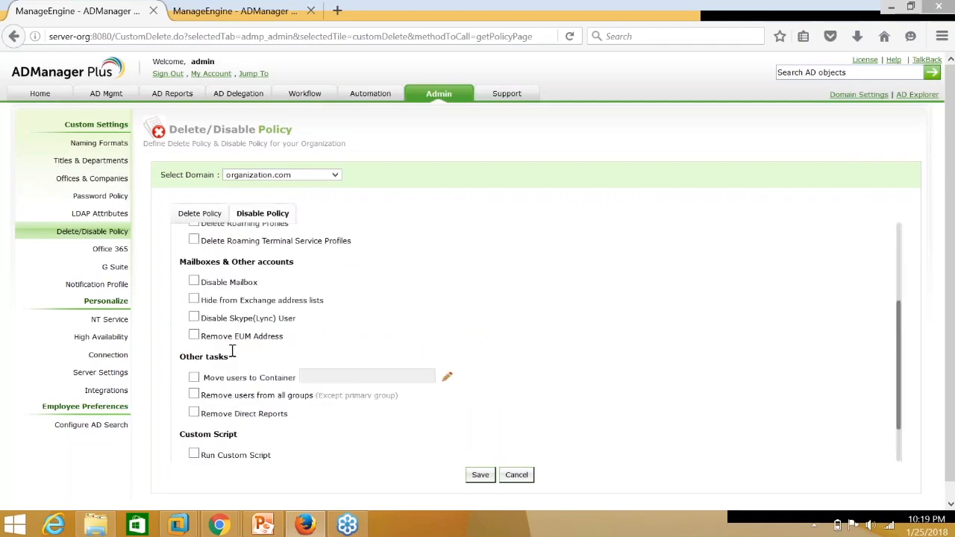
pyautogui.click(194, 288)
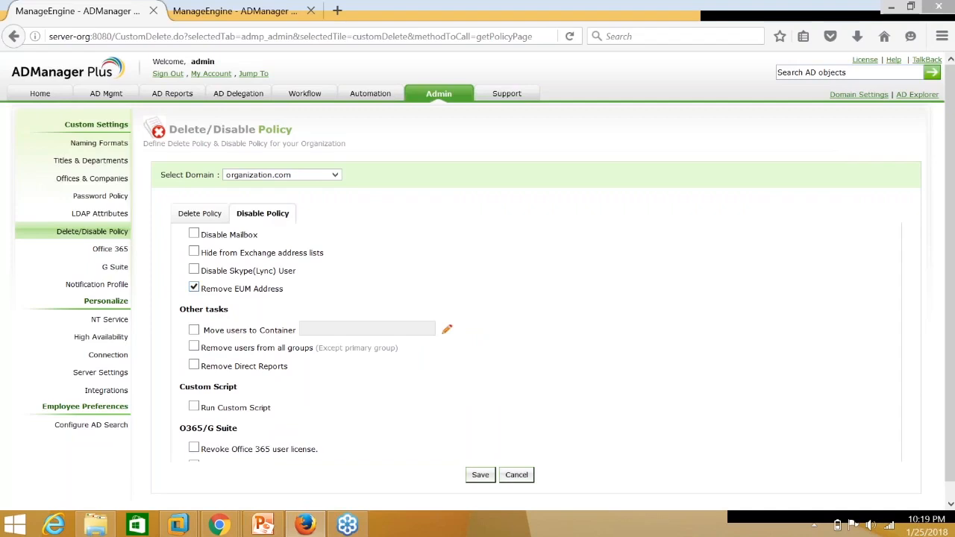
pyautogui.click(194, 330)
pyautogui.click(445, 335)
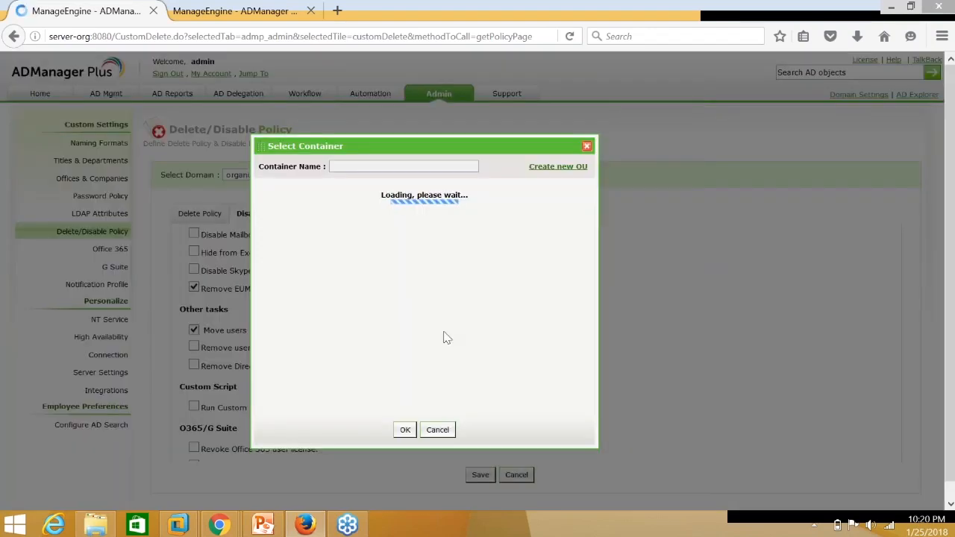
pyautogui.scroll(-5, 361, 351)
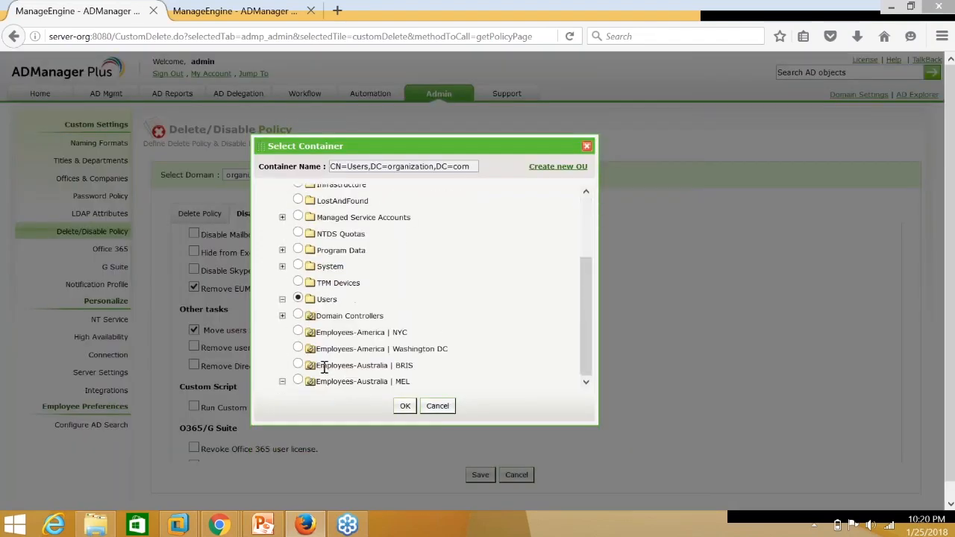
pyautogui.scroll(-1, 325, 370)
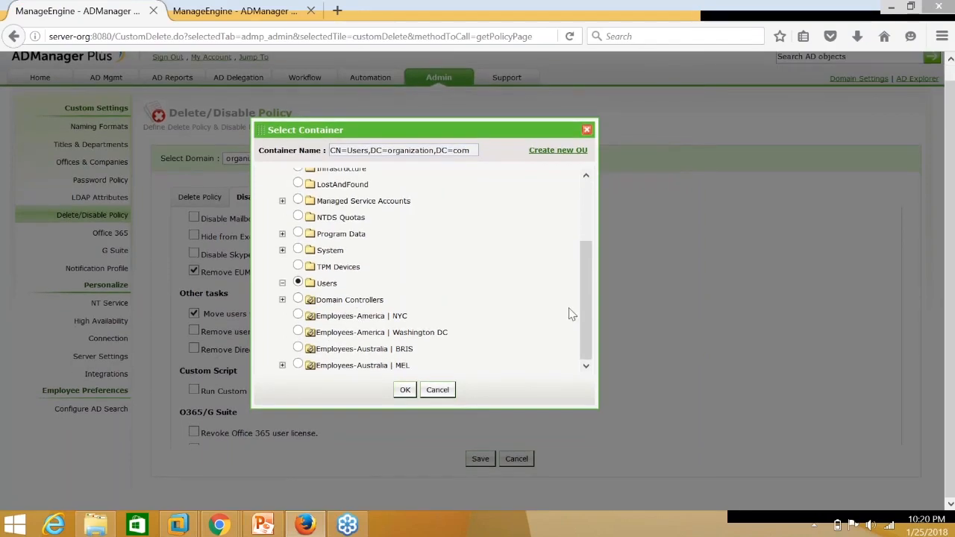
pyautogui.click(282, 365)
pyautogui.scroll(-5, 384, 312)
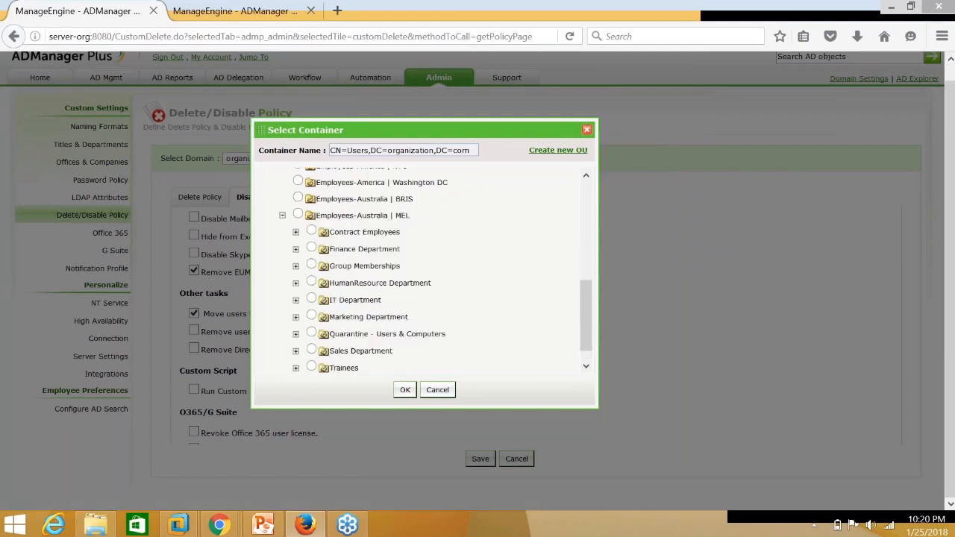
pyautogui.click(311, 314)
pyautogui.moveTo(330, 313); pyautogui.dragTo(377, 315)
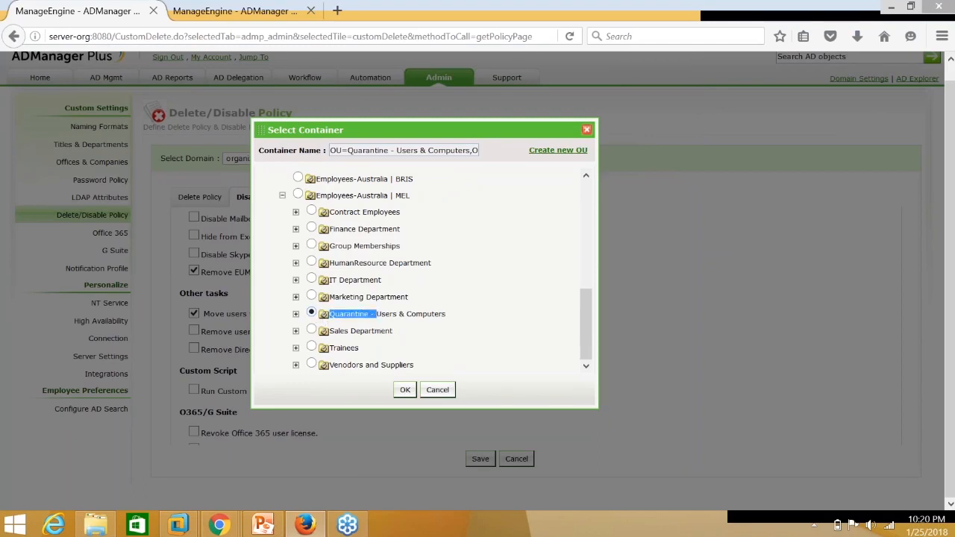
pyautogui.click(405, 389)
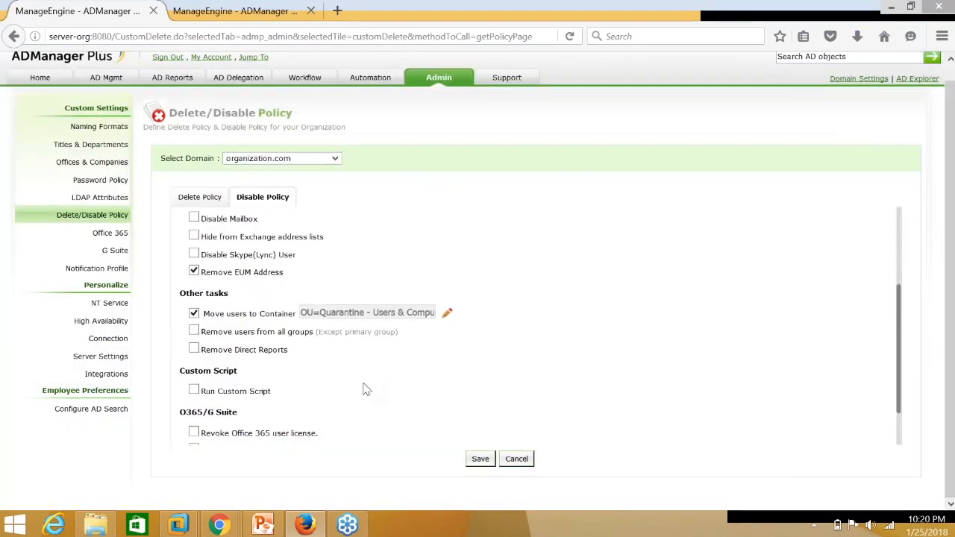
# Enable the custom script cscript D:\scripts\ResetPassword.vbs %distinguishedName% and Office 365 licence revocation on disable.
pyautogui.scroll(-1, 209, 347)
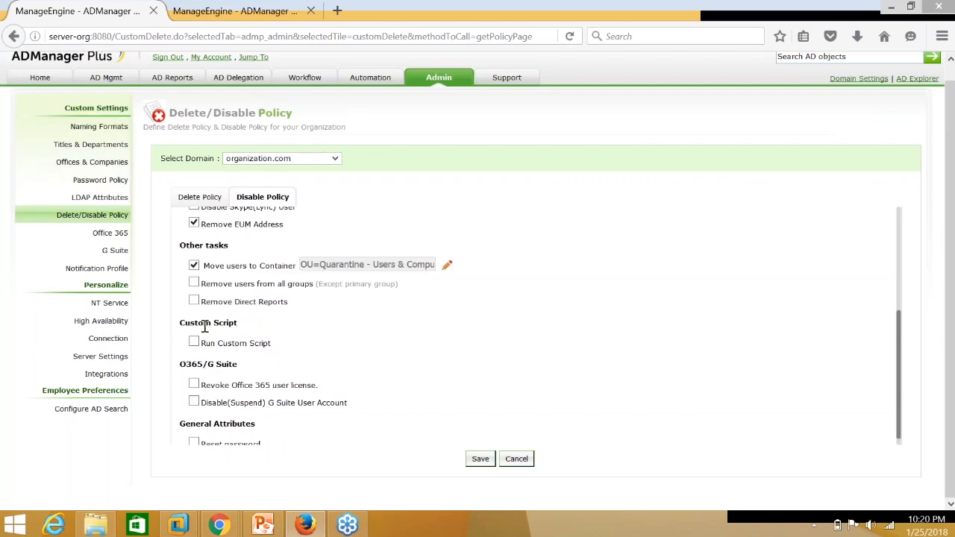
pyautogui.scroll(-1, 209, 347)
pyautogui.click(194, 331)
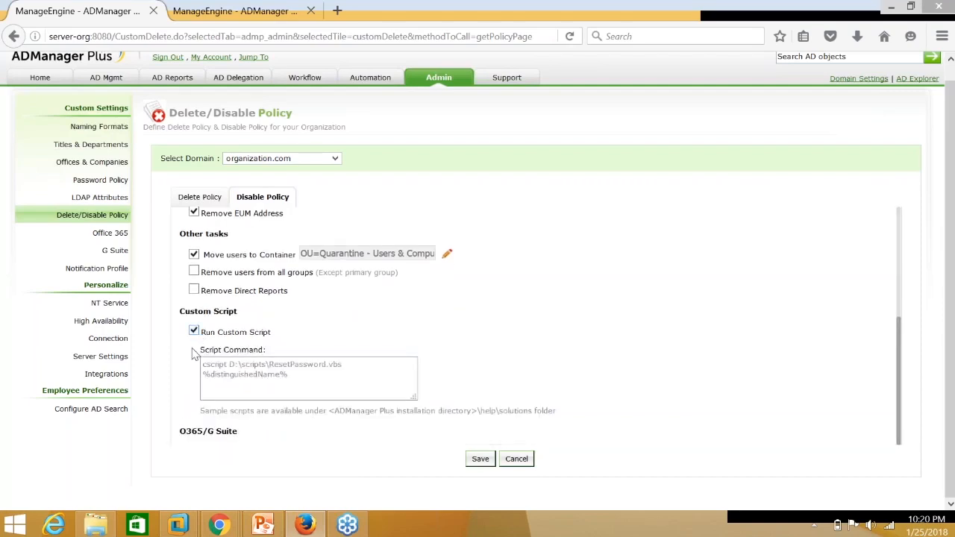
pyautogui.scroll(-2, 209, 347)
pyautogui.click(194, 372)
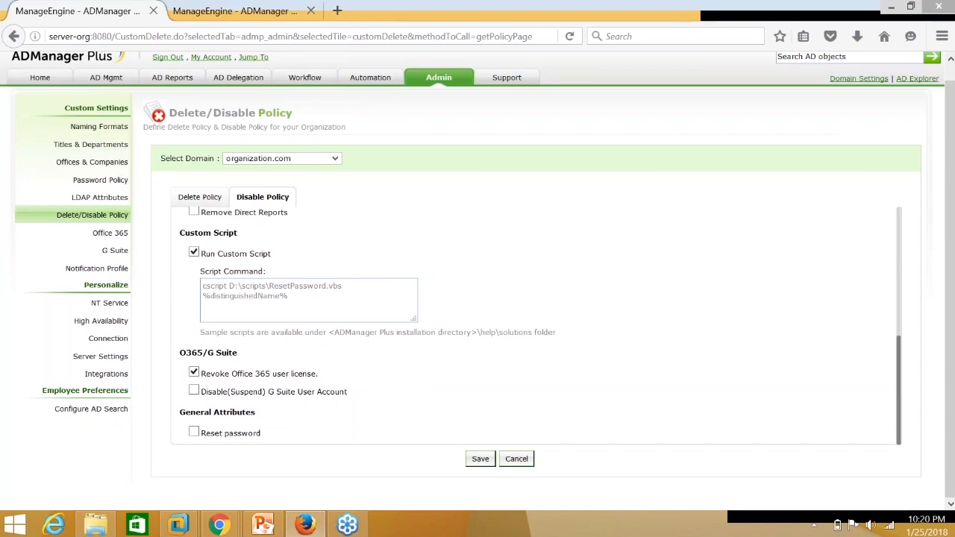
pyautogui.click(282, 304)
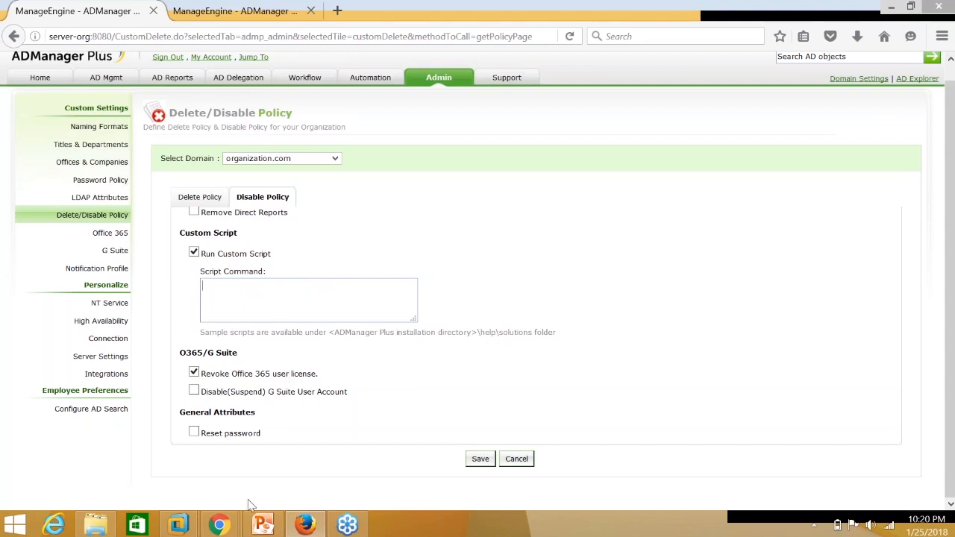
# Back in ServiceDesk Plus request 35, start the Delete AD user(s) action from its Actions menu.
pyautogui.moveTo(212, 528)
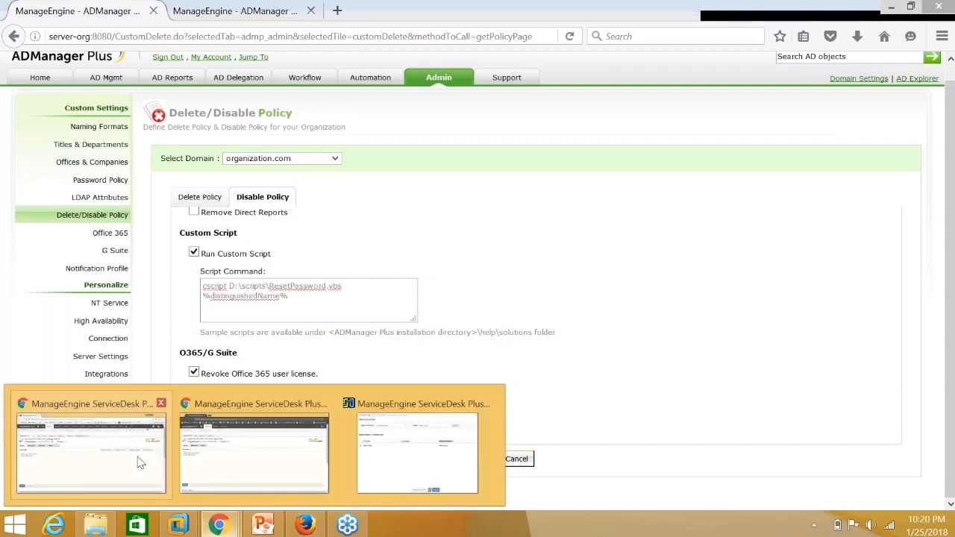
pyautogui.click(139, 456)
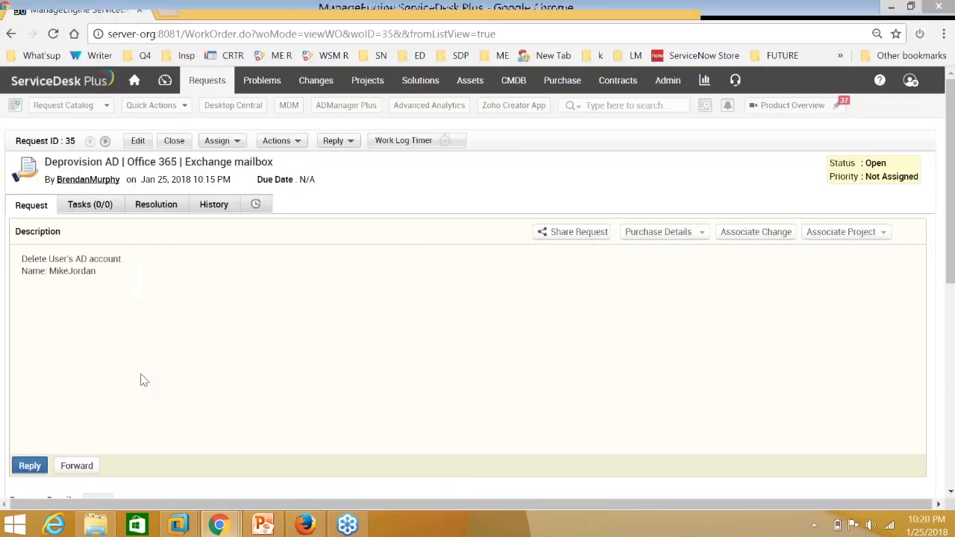
pyautogui.click(232, 143)
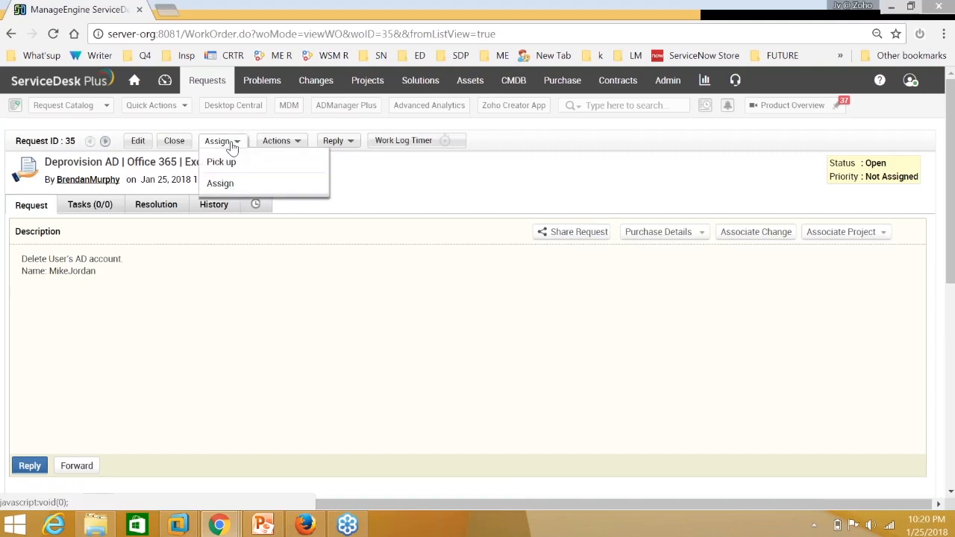
pyautogui.click(278, 142)
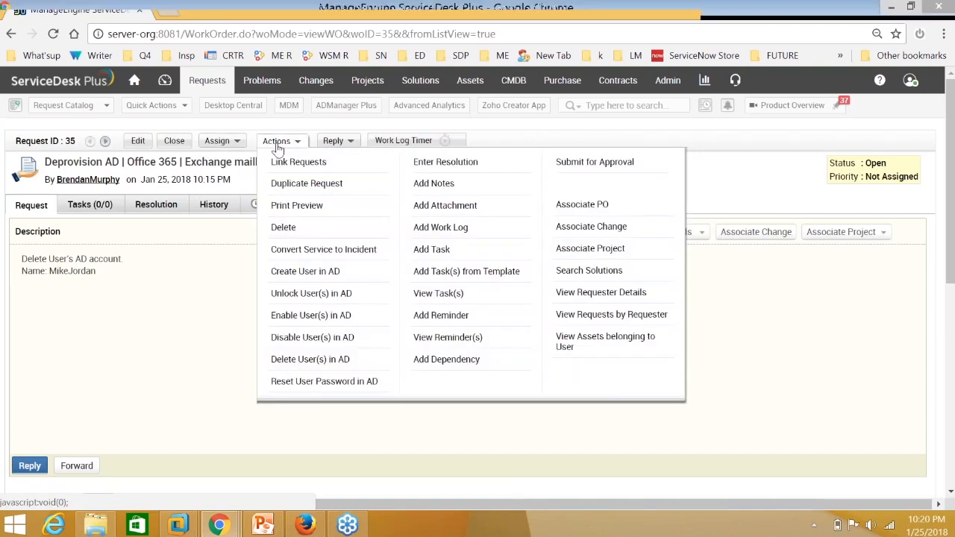
pyautogui.click(307, 360)
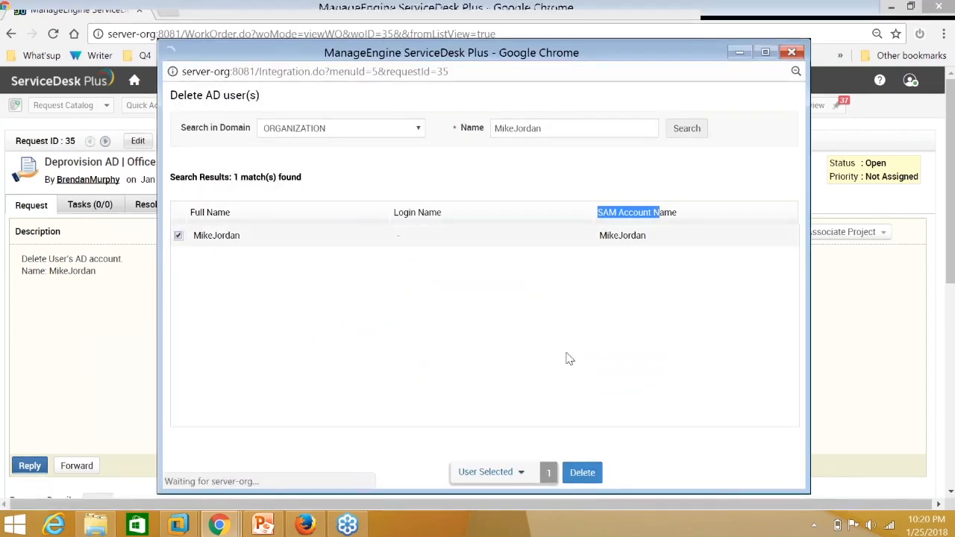
pyautogui.click(579, 475)
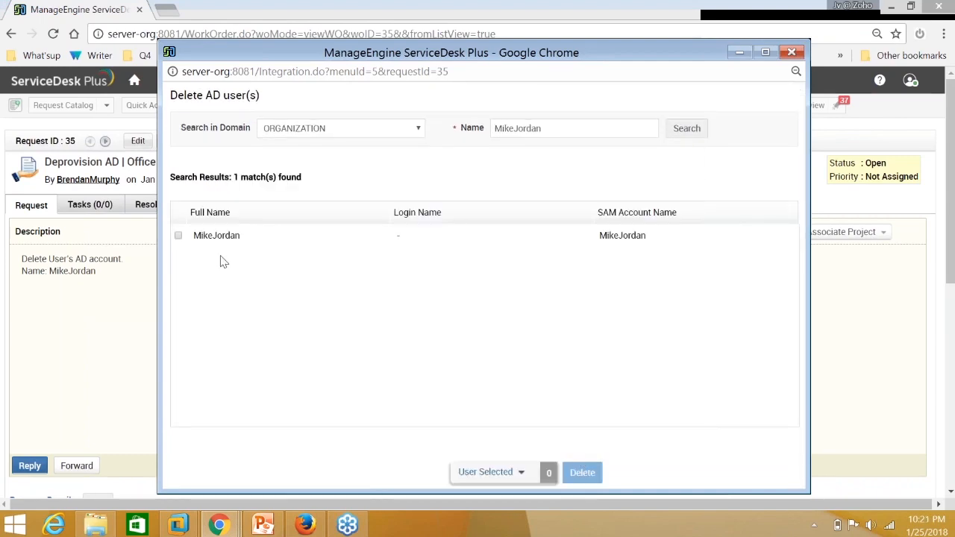
# Select the departing employee's matched account, delete it from AD, and close the delete window.
pyautogui.click(179, 236)
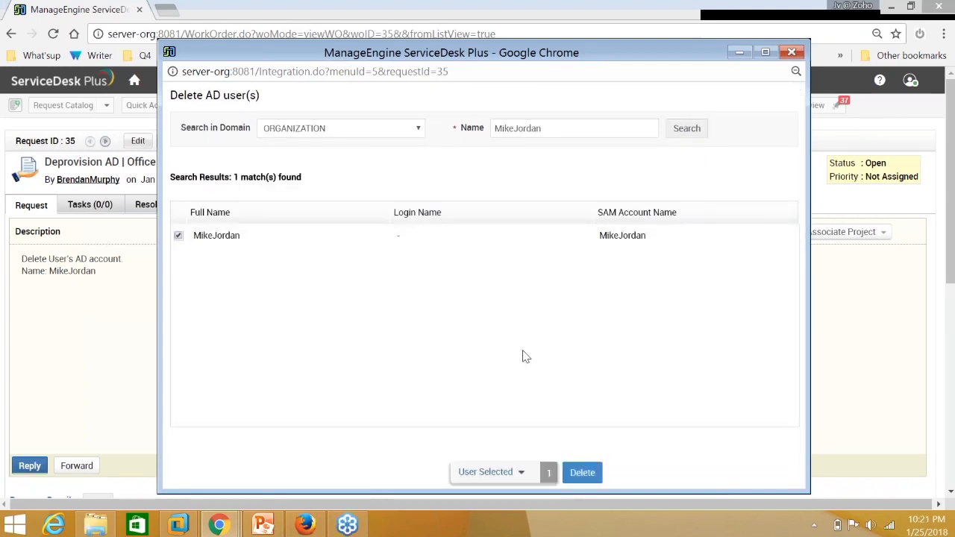
pyautogui.moveTo(537, 51); pyautogui.dragTo(461, 45)
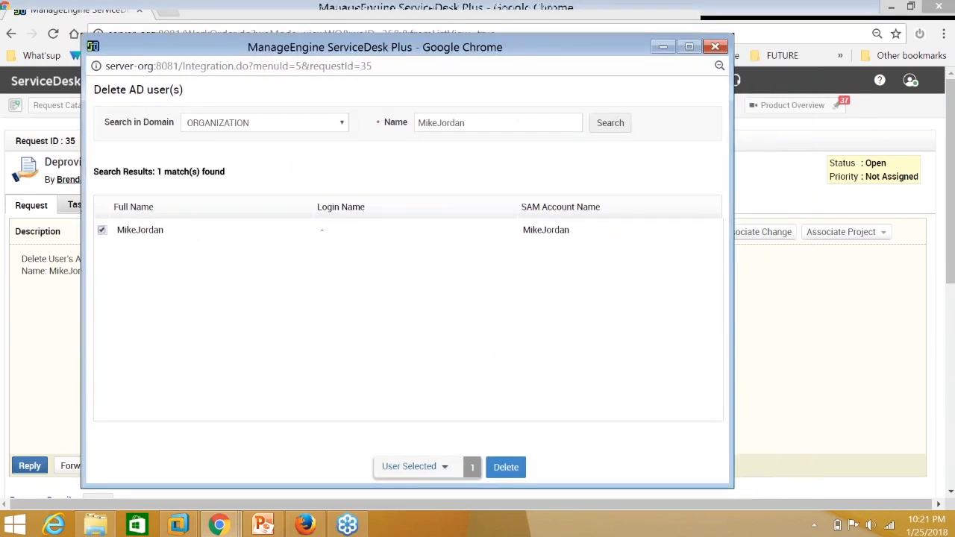
pyautogui.click(507, 467)
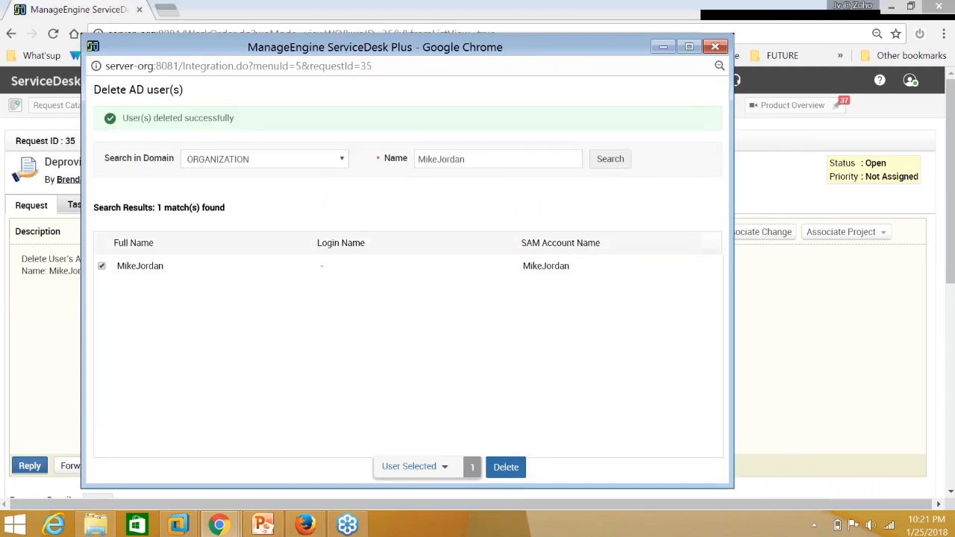
pyautogui.moveTo(122, 118); pyautogui.dragTo(235, 118)
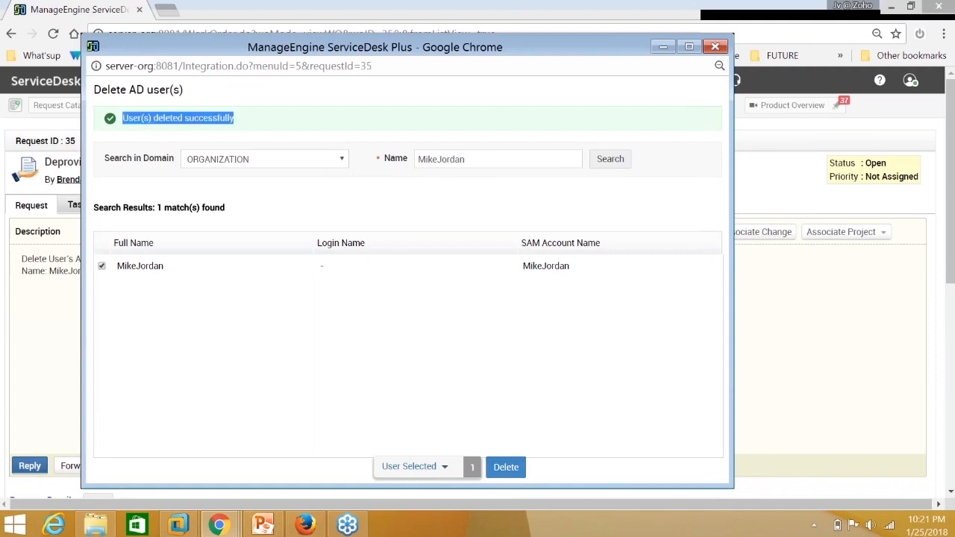
pyautogui.click(742, 252)
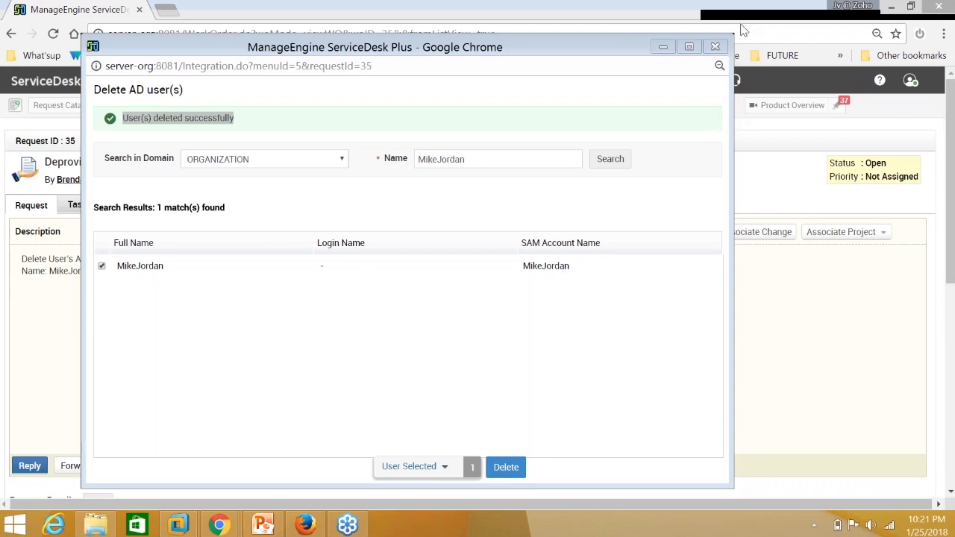
pyautogui.click(715, 46)
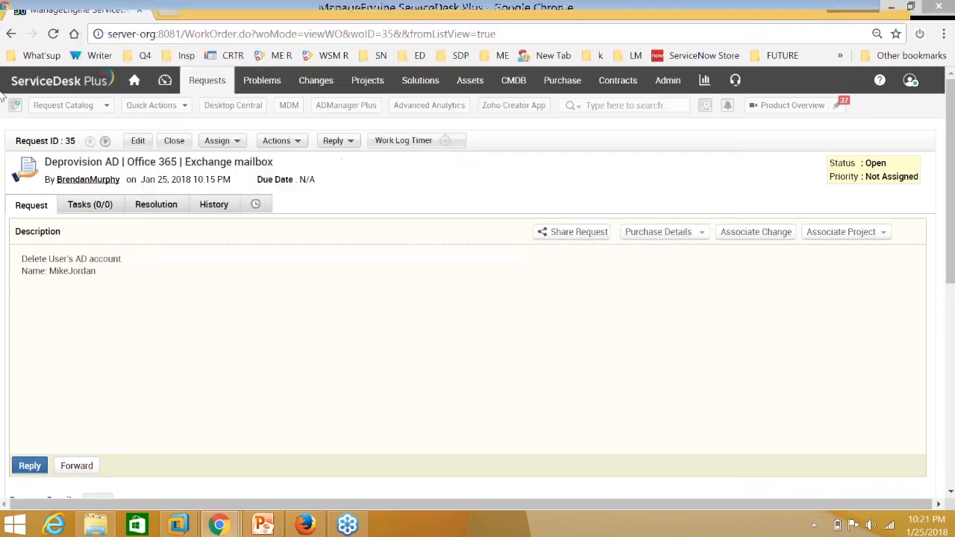
pyautogui.click(228, 527)
# In ADManager Plus, go to Automation and open the Automation Policy list of seven policies.
pyautogui.click(304, 526)
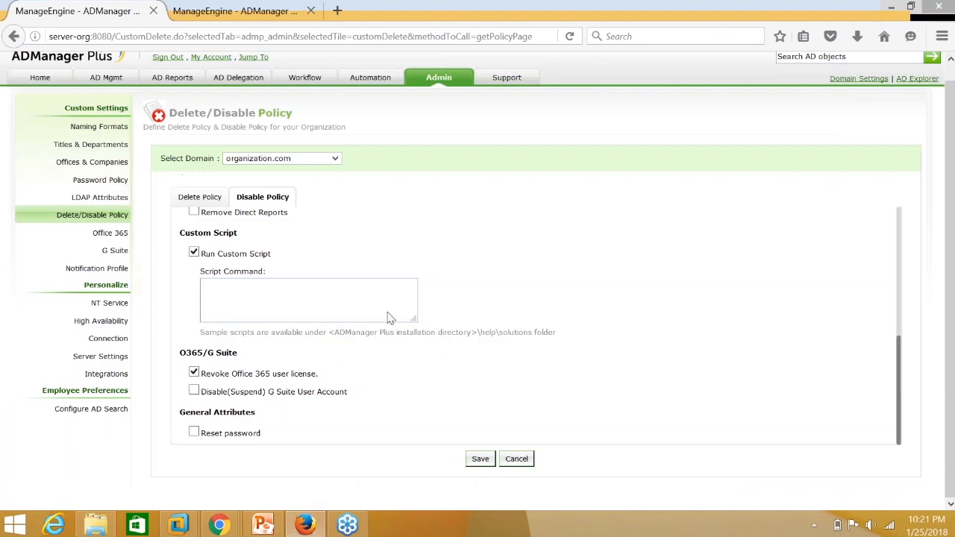
pyautogui.scroll(3, 388, 315)
pyautogui.click(370, 78)
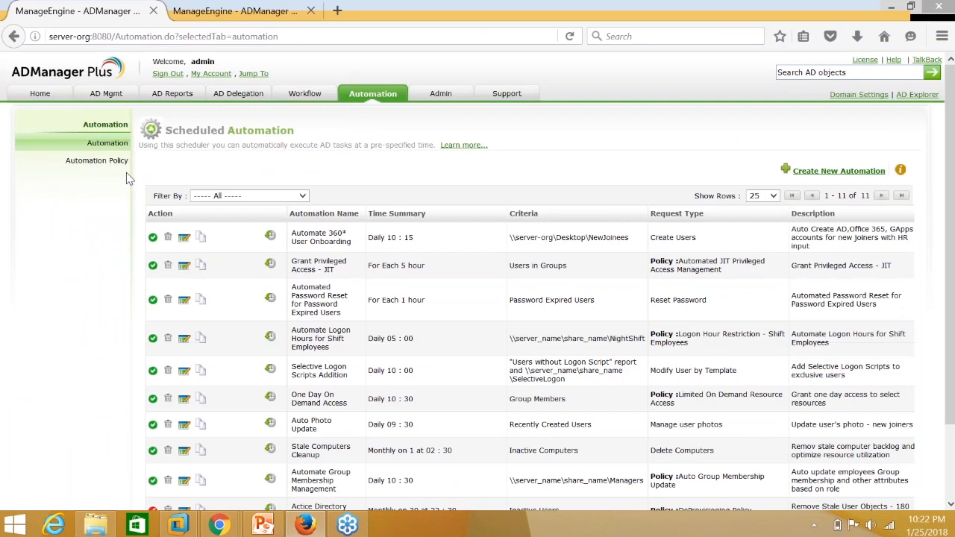
pyautogui.click(97, 165)
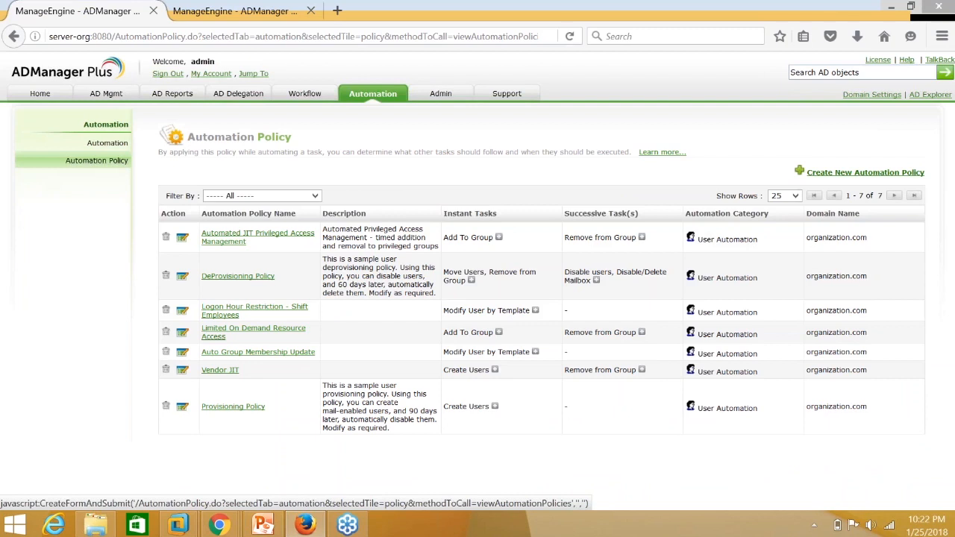
# Open the DeProvisioning Policy and review its instant, 14-day and 30-day task groups.
pyautogui.click(240, 278)
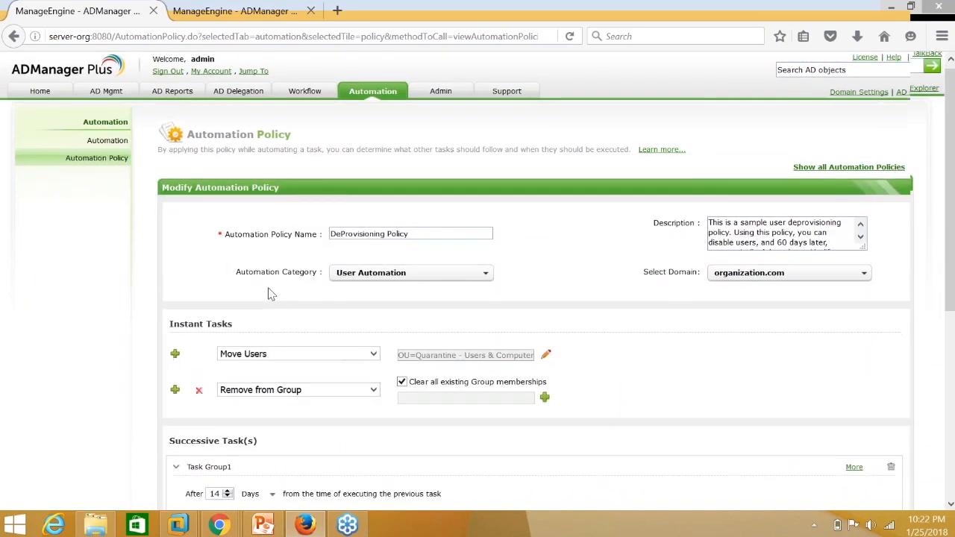
pyautogui.scroll(-3, 321, 249)
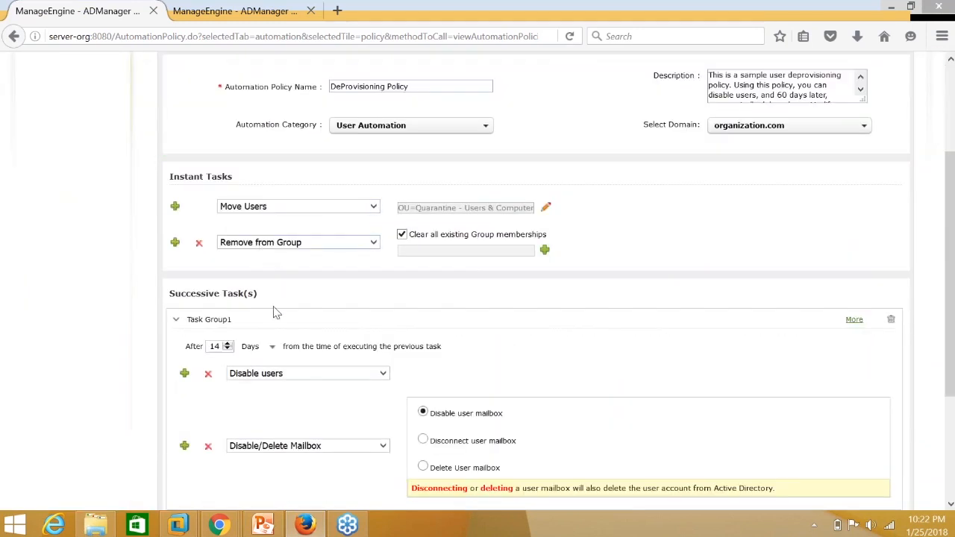
pyautogui.scroll(-1, 273, 311)
pyautogui.scroll(-2, 283, 440)
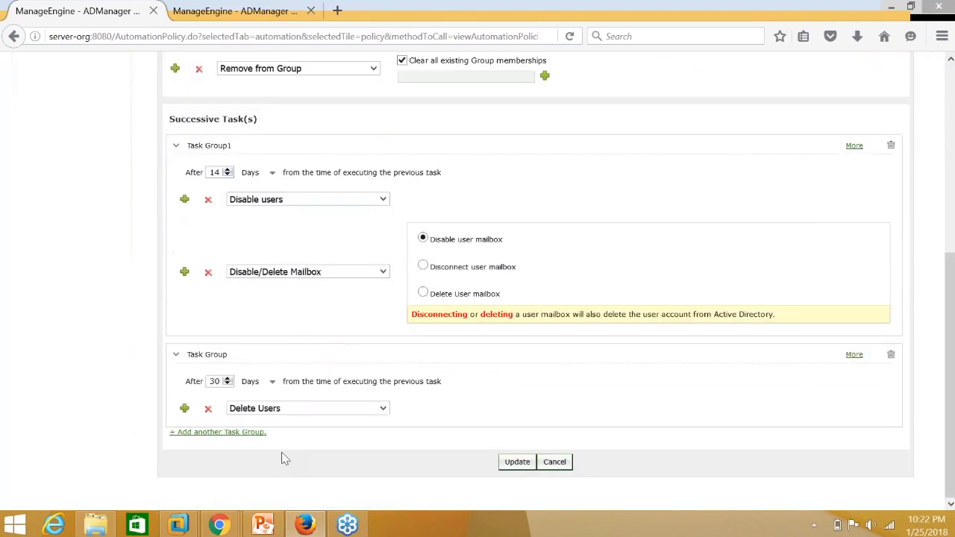
pyautogui.scroll(3, 279, 448)
pyautogui.scroll(1, 279, 445)
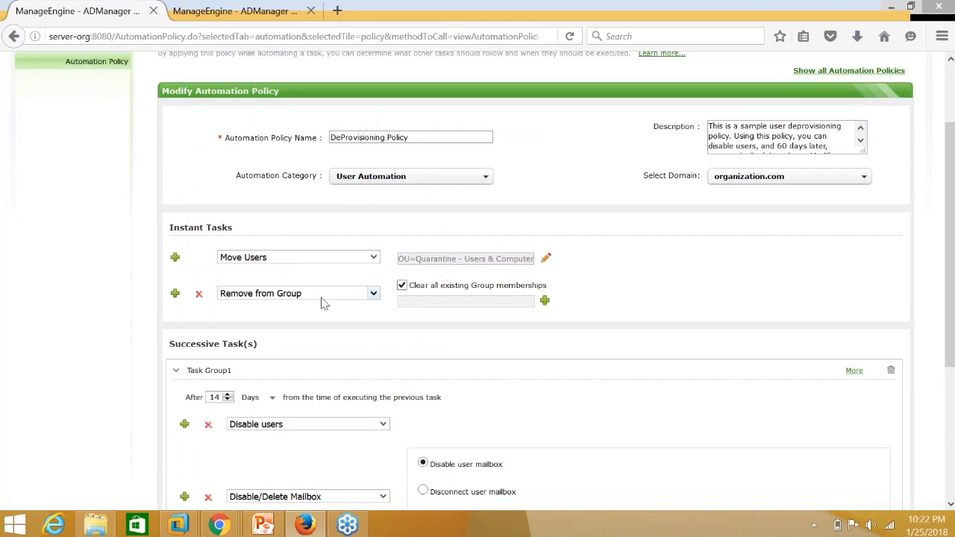
# Cancel the Select group dialog and keep Remove from Group clearing all existing group memberships.
pyautogui.click(545, 301)
pyautogui.click(545, 302)
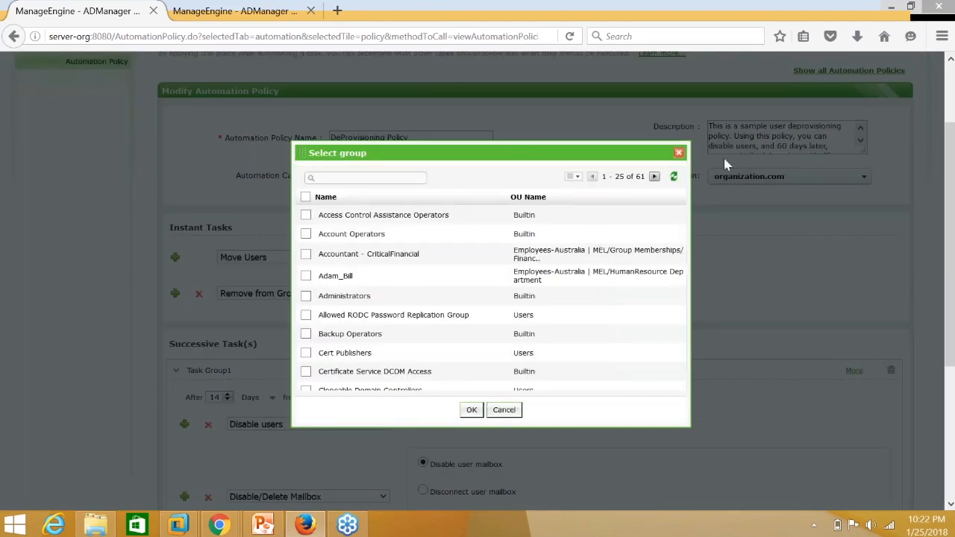
pyautogui.click(679, 153)
pyautogui.click(403, 286)
pyautogui.scroll(-2, 426, 331)
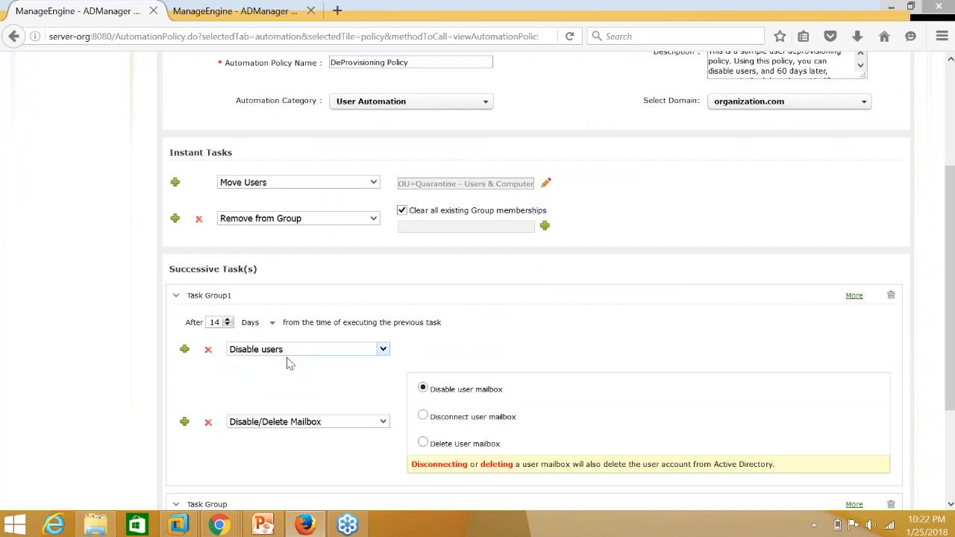
pyautogui.scroll(-1, 289, 361)
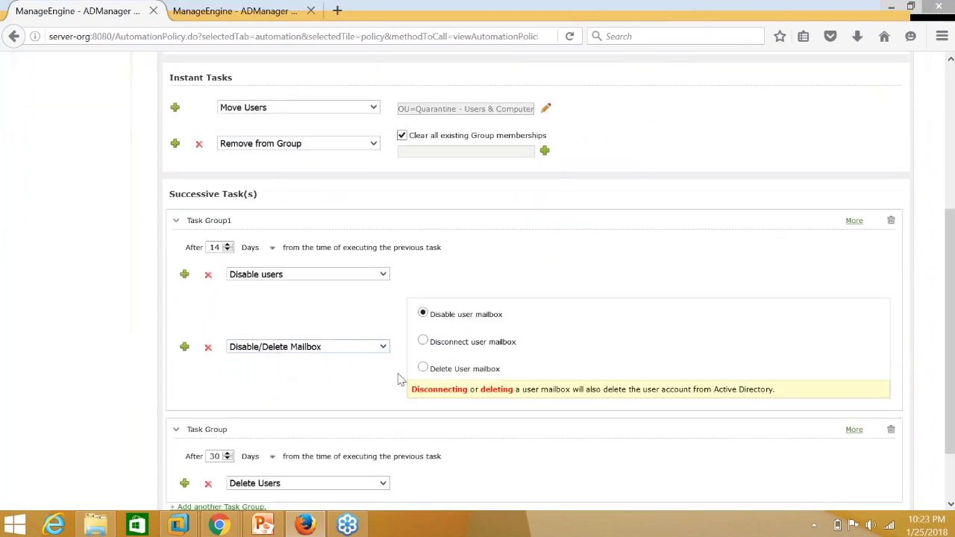
pyautogui.scroll(-1, 274, 422)
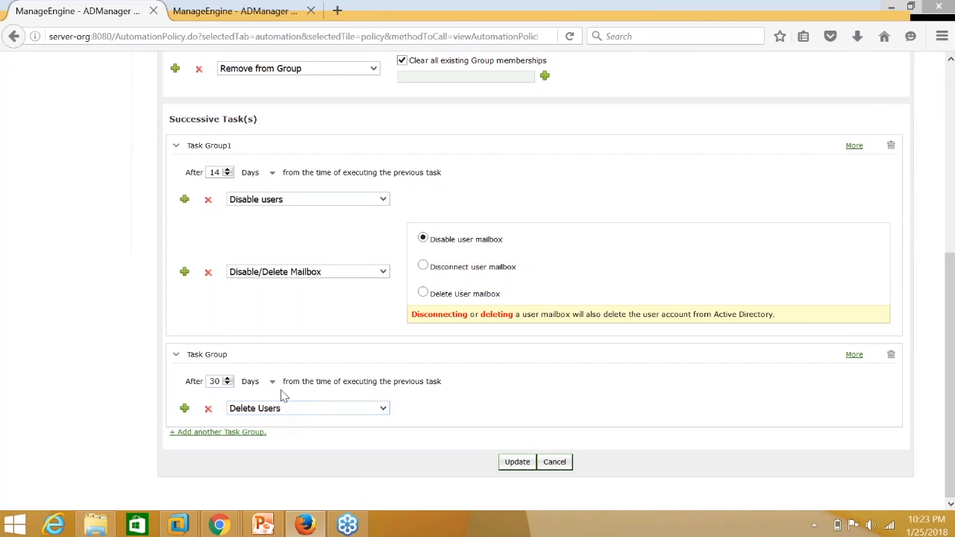
# Add a third DeProvisioning task group running a Custom Script, changing its delay from 30 to 25 days.
pyautogui.click(242, 432)
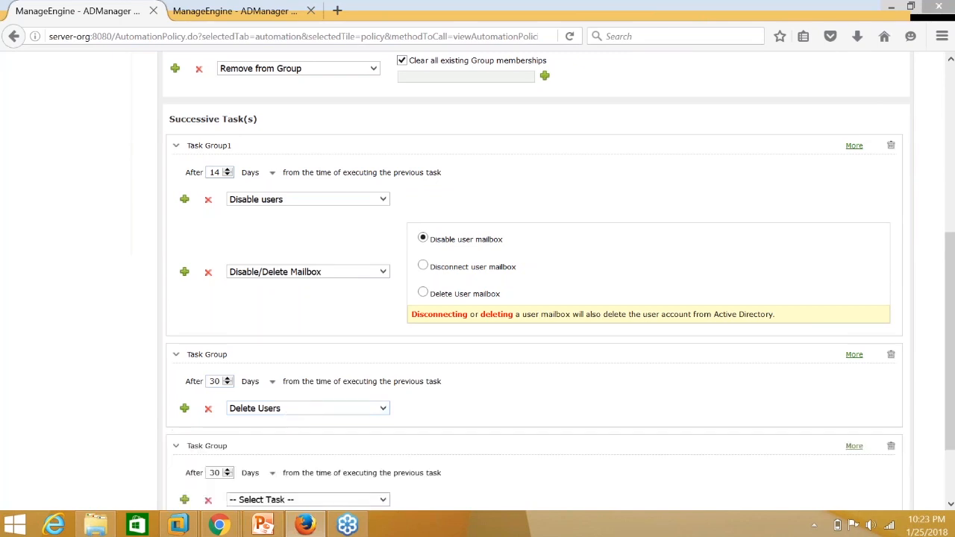
pyautogui.scroll(-2, 245, 435)
pyautogui.click(275, 409)
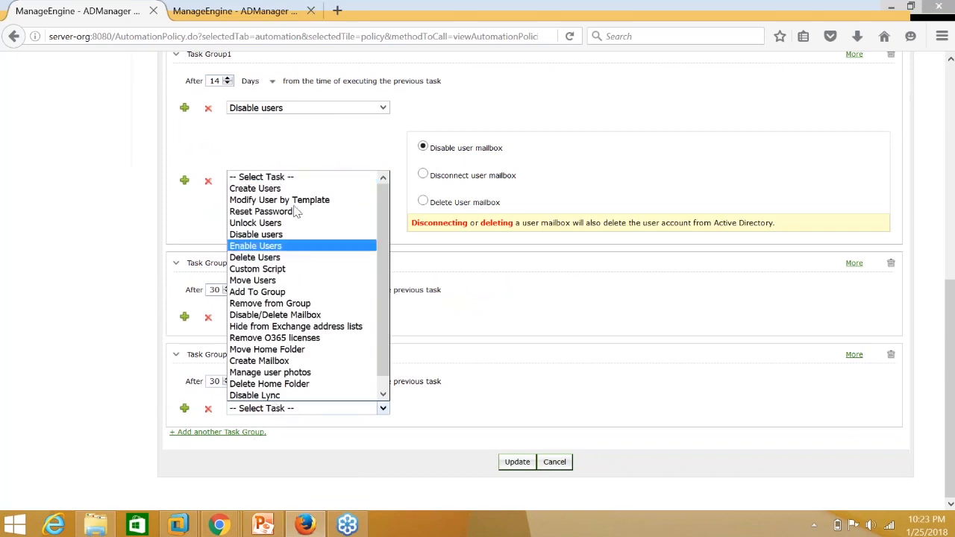
pyautogui.click(286, 269)
pyautogui.moveTo(215, 381); pyautogui.dragTo(227, 382)
pyautogui.write('25')
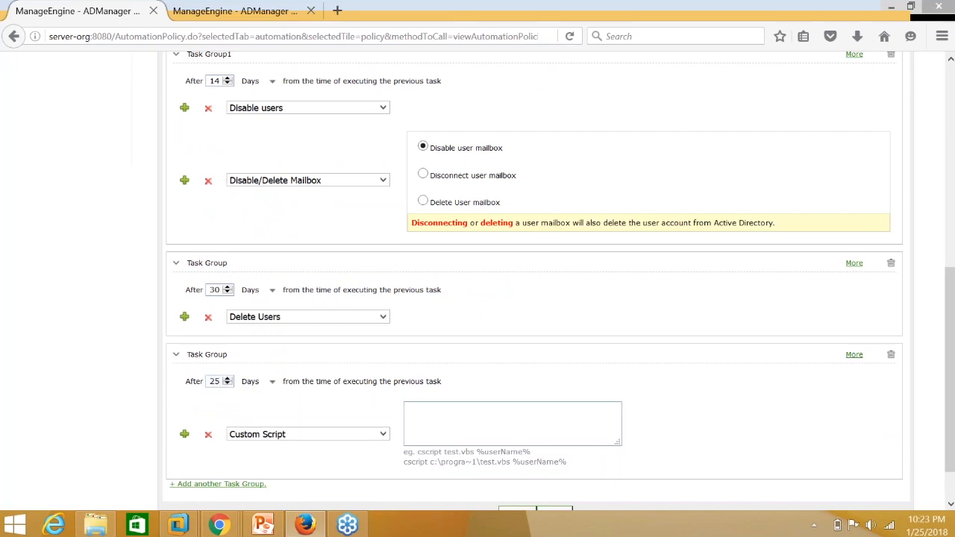
pyautogui.click(283, 434)
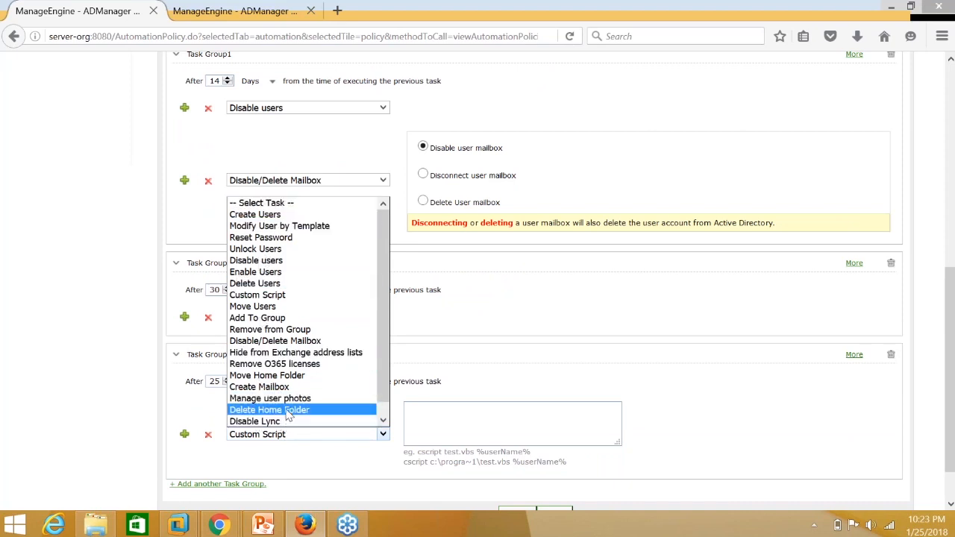
pyautogui.click(567, 321)
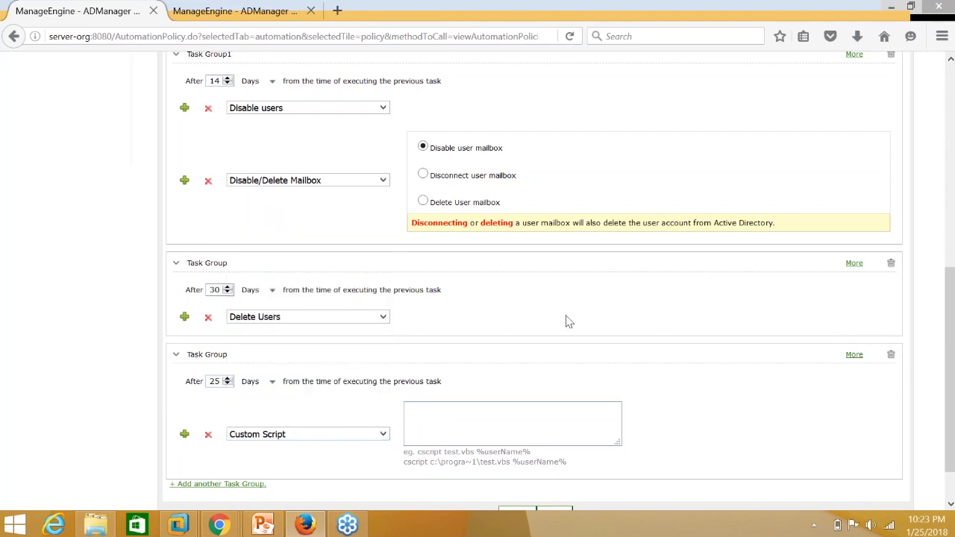
pyautogui.scroll(5, 567, 320)
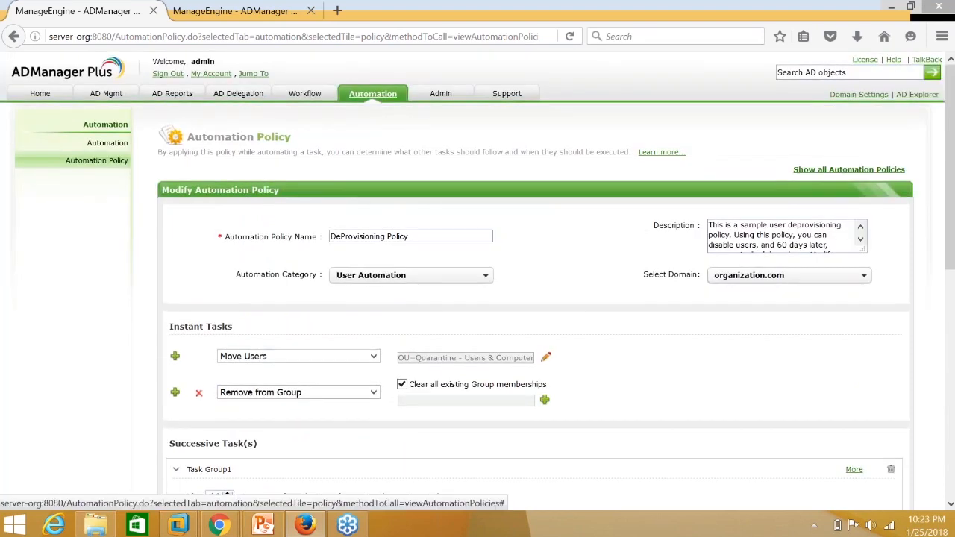
pyautogui.click(107, 143)
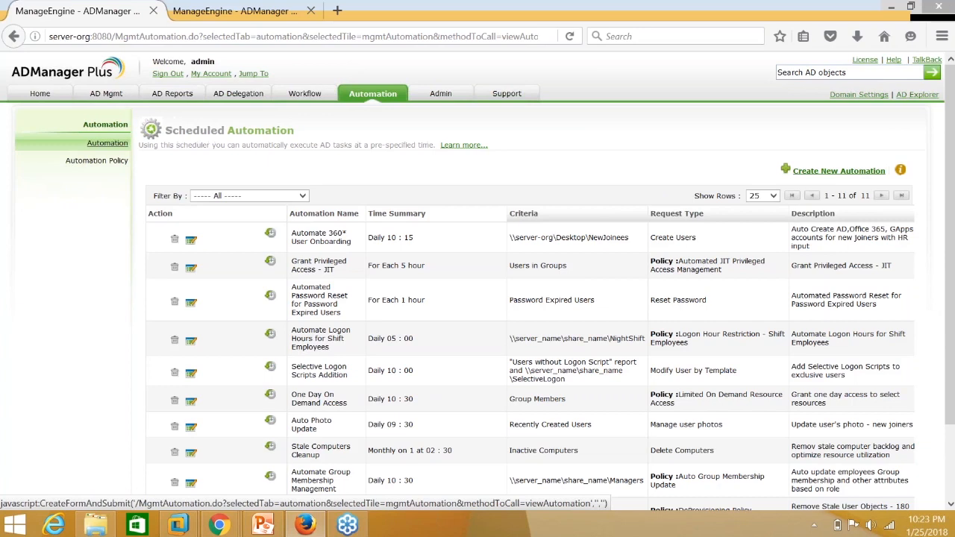
# Edit Actice Directory CleanUp so its Inactive Users (180 days) source excludes disabled and never-logged-on users.
pyautogui.scroll(-1, 477, 283)
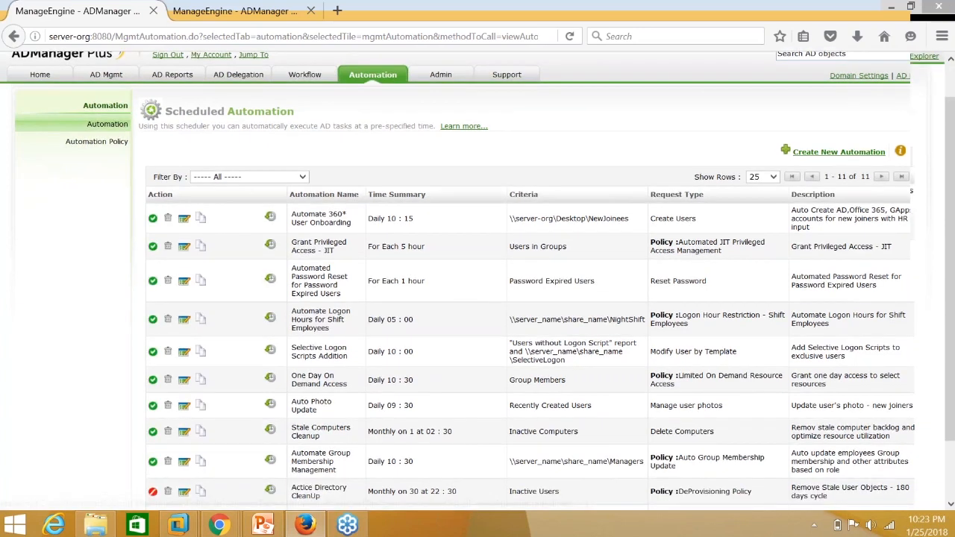
pyautogui.scroll(-2, 310, 429)
pyautogui.click(184, 425)
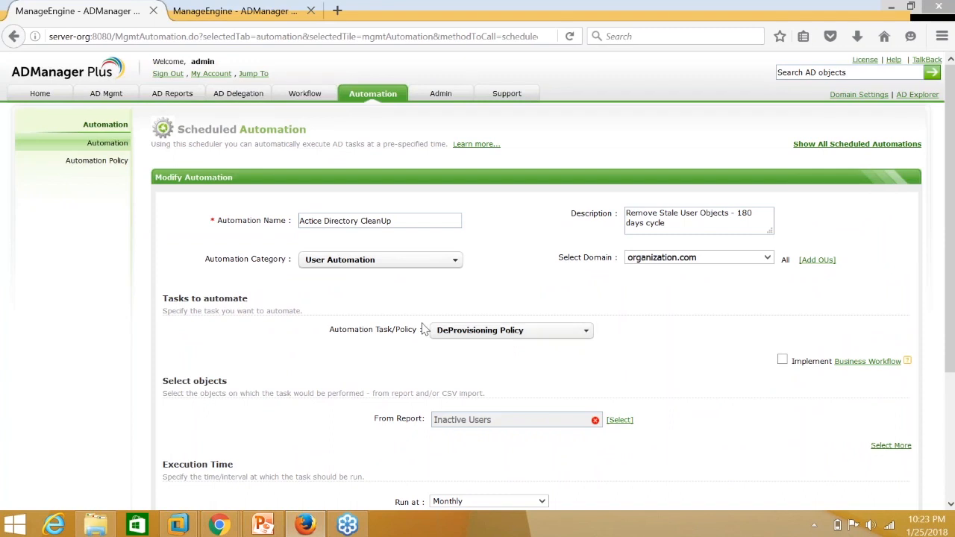
pyautogui.scroll(-2, 433, 351)
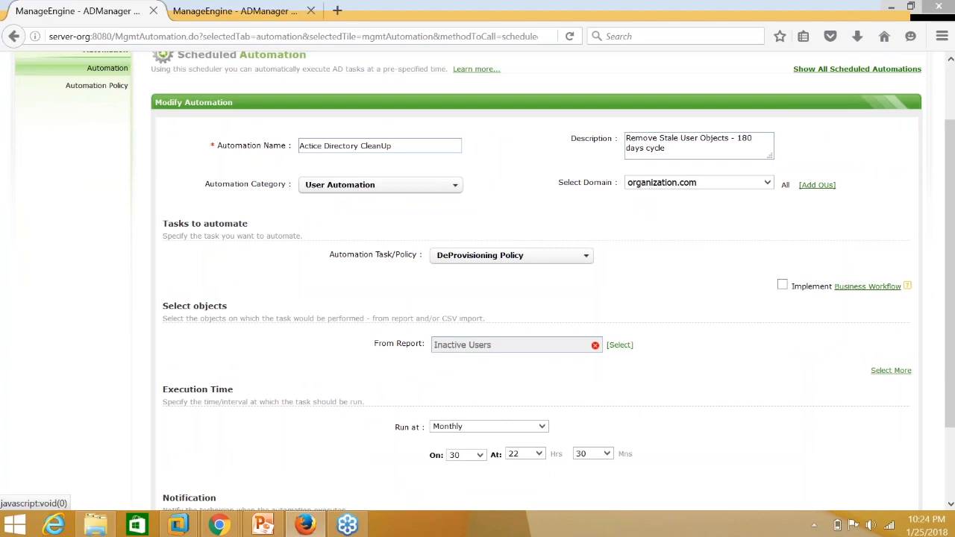
pyautogui.click(619, 345)
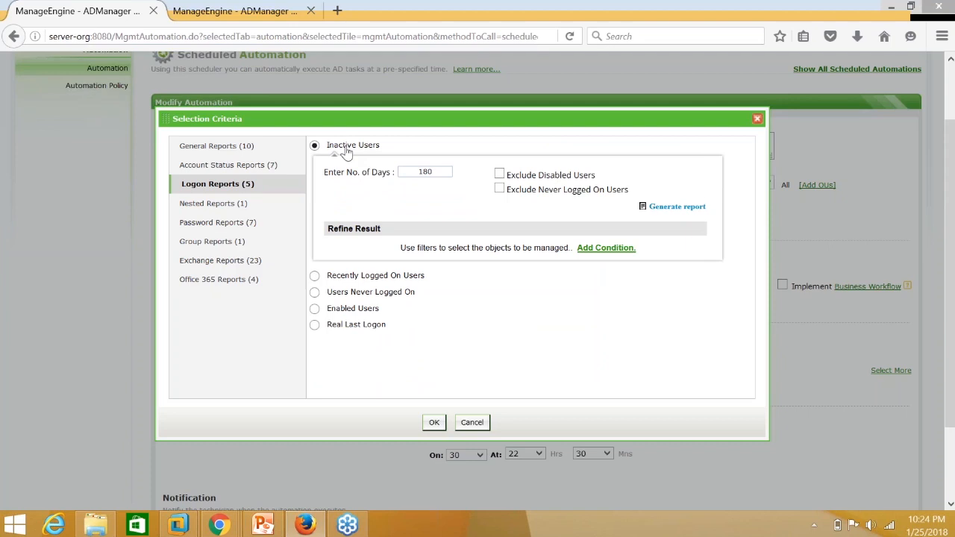
pyautogui.moveTo(433, 171); pyautogui.dragTo(415, 164)
pyautogui.click(500, 174)
pyautogui.click(500, 191)
pyautogui.click(435, 423)
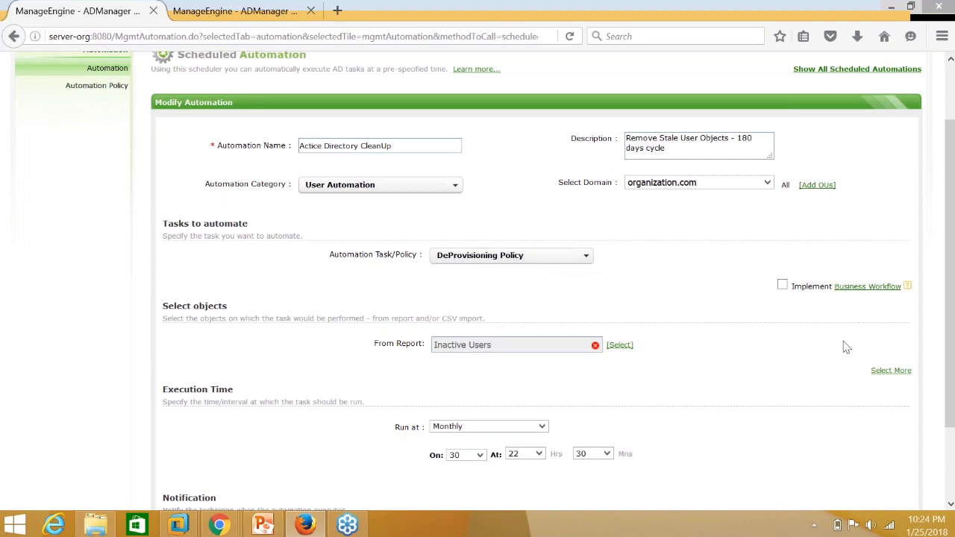
# Look at adding a CSV file as an extra user source, selecting its example path.
pyautogui.click(884, 371)
pyautogui.click(526, 373)
pyautogui.click(595, 345)
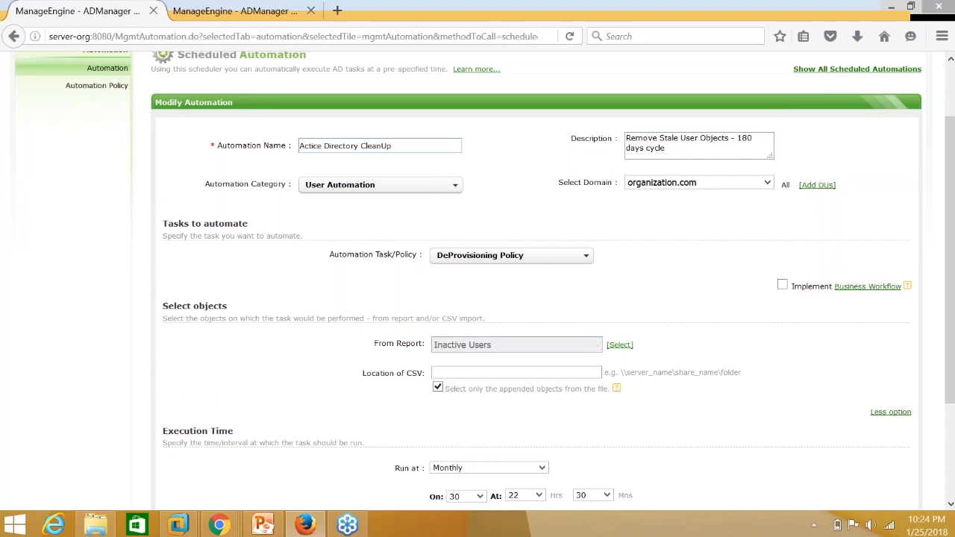
pyautogui.click(476, 372)
pyautogui.moveTo(619, 372); pyautogui.dragTo(752, 372)
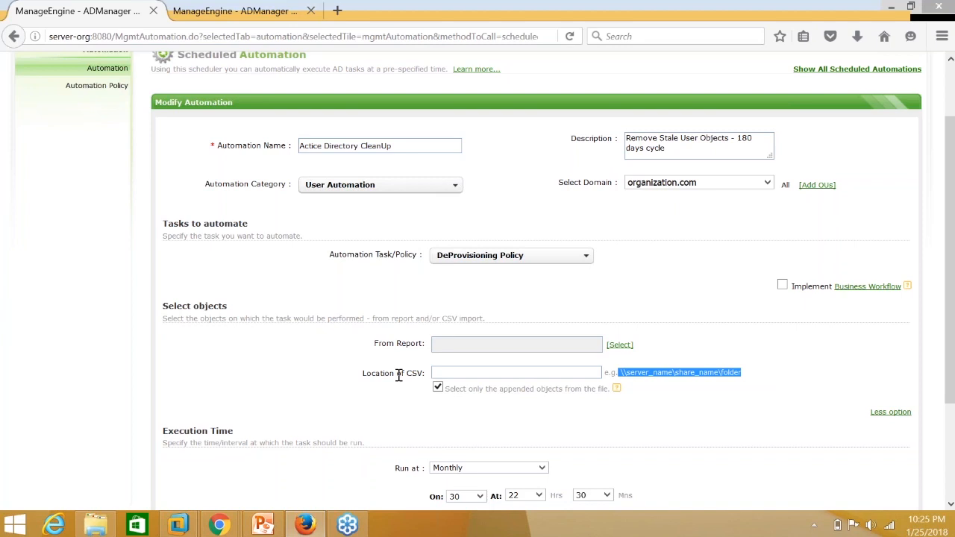
# Change the cleanup's run frequency from Monthly to Weekly, Sunday at 22:30.
pyautogui.scroll(-1, 392, 373)
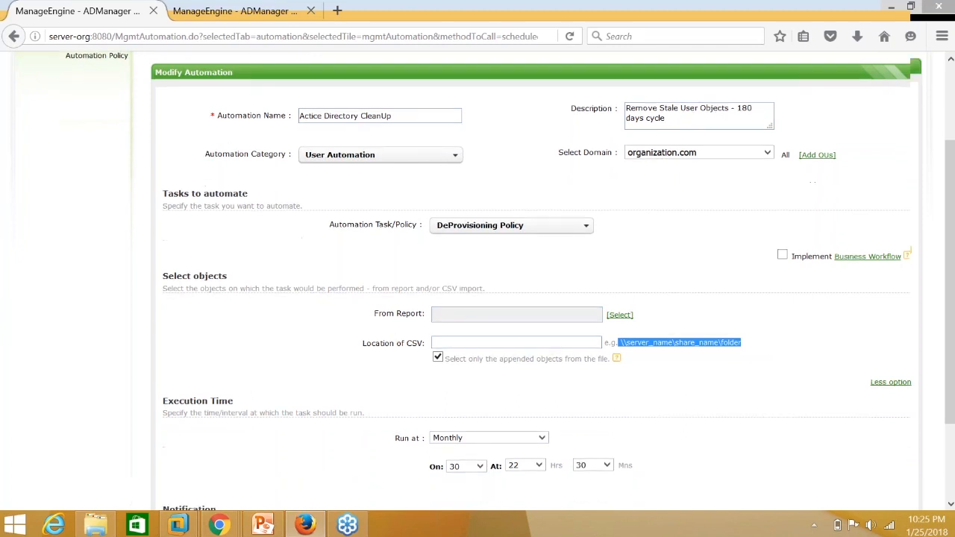
pyautogui.scroll(-1, 490, 396)
pyautogui.scroll(-2, 492, 373)
pyautogui.click(493, 333)
pyautogui.click(475, 362)
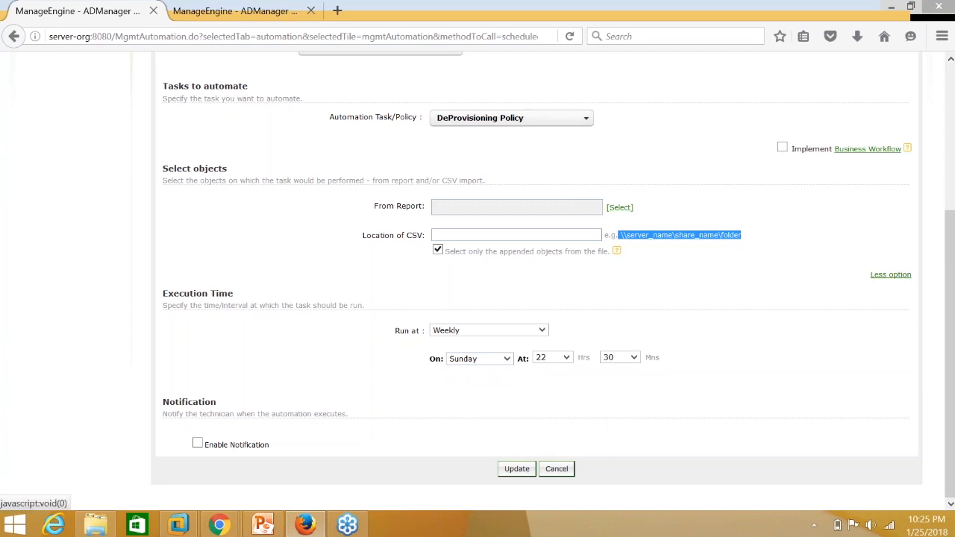
# Set the object source to Logon Reports > Inactive Users with a 60-day threshold.
pyautogui.click(627, 215)
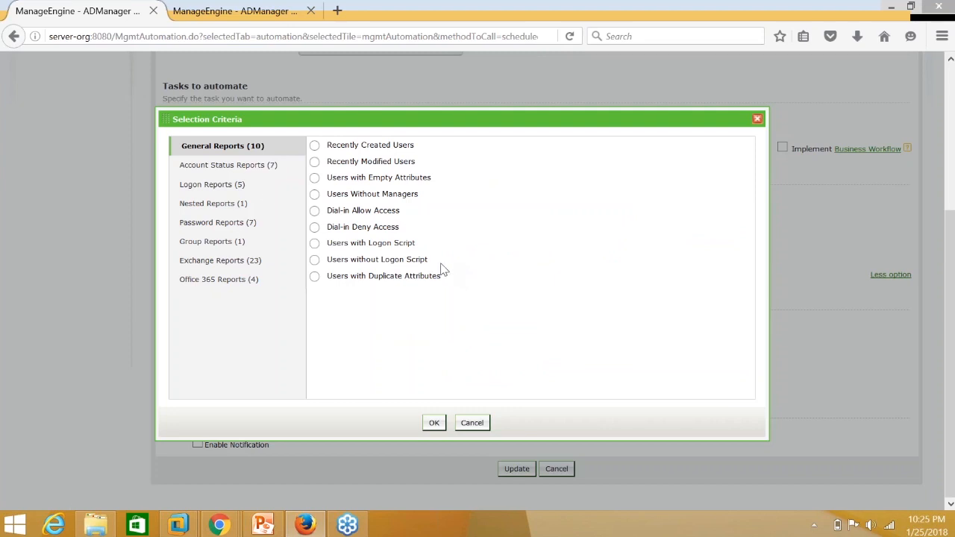
pyautogui.click(212, 184)
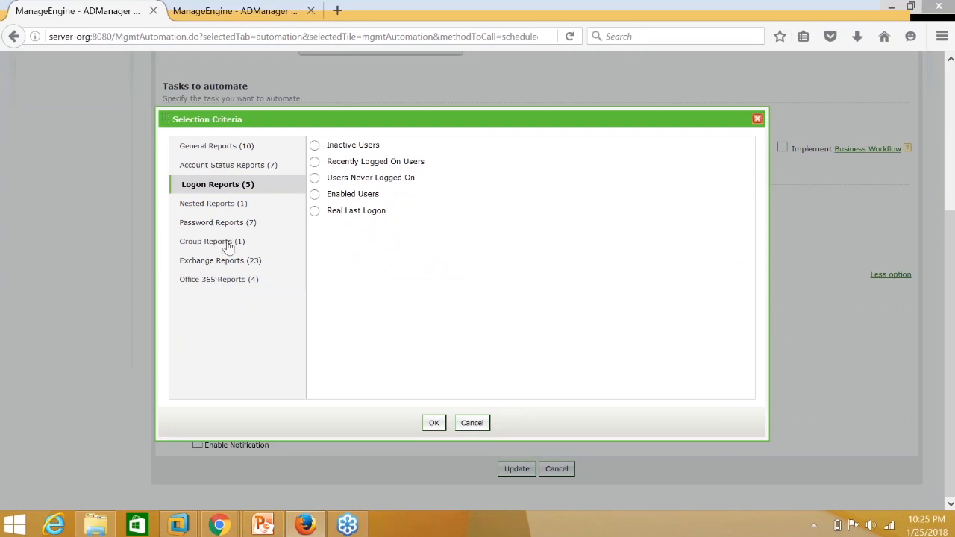
pyautogui.click(314, 145)
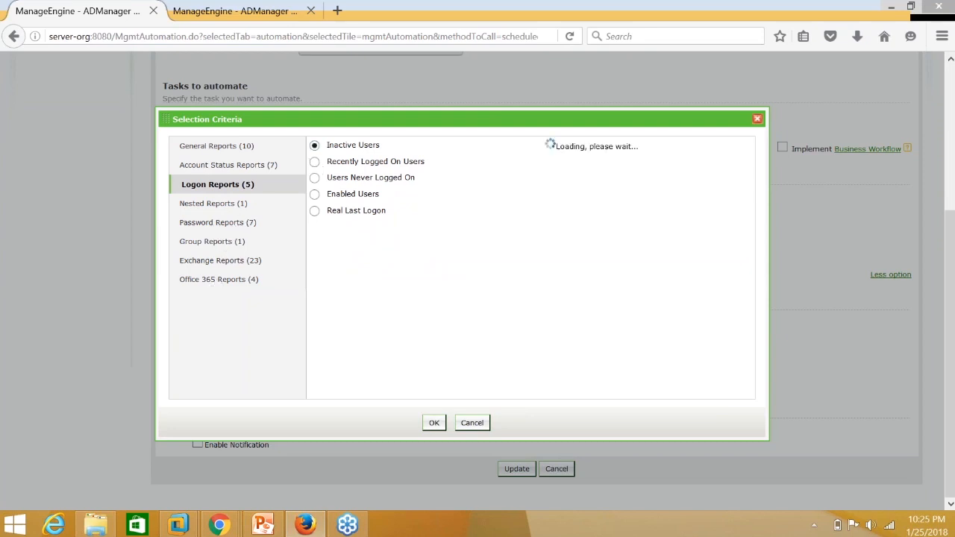
pyautogui.doubleClick(406, 165)
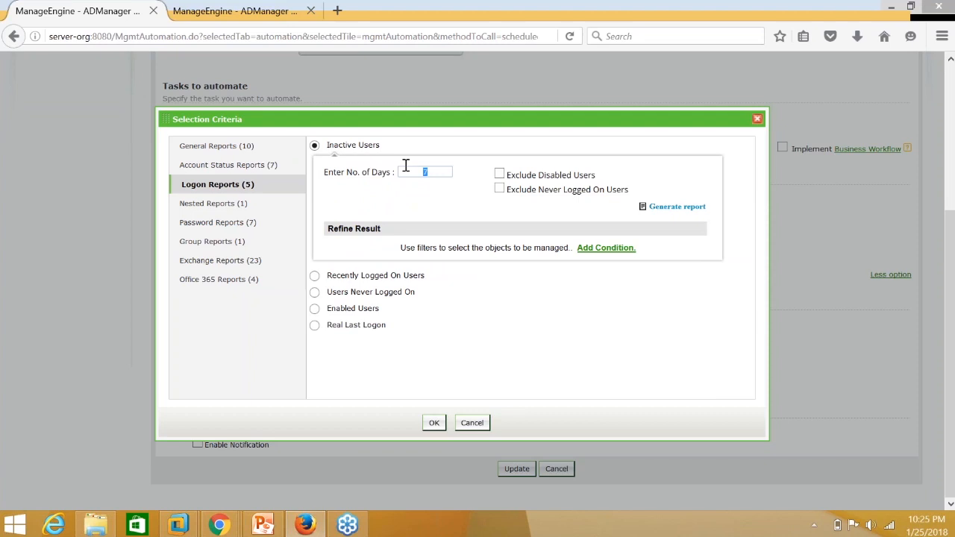
pyautogui.write('60')
pyautogui.click(434, 422)
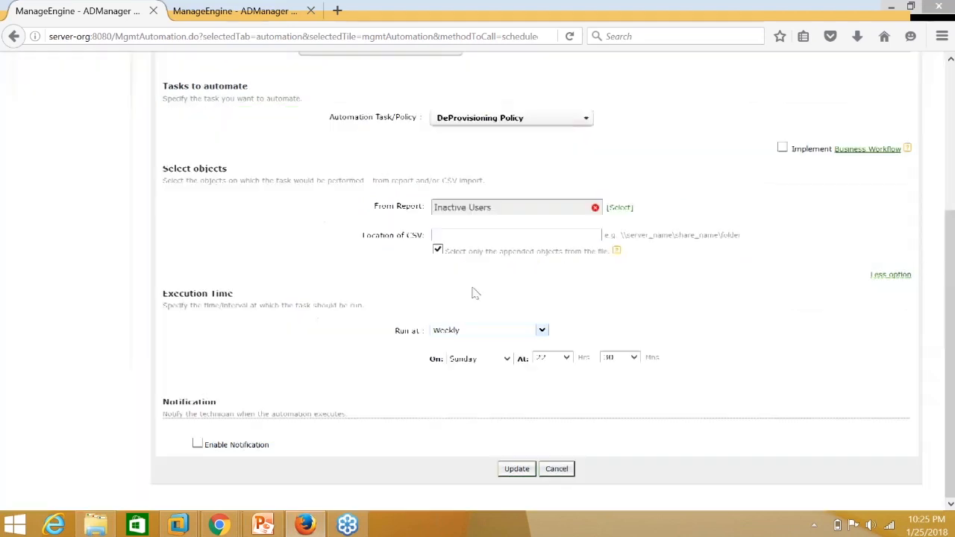
pyautogui.scroll(1, 566, 379)
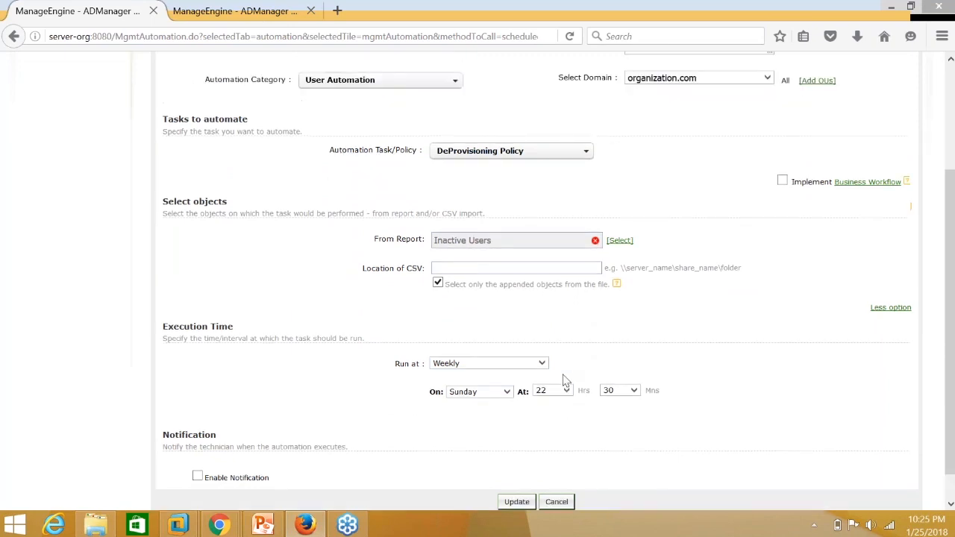
pyautogui.scroll(3, 565, 380)
pyautogui.scroll(2, 566, 382)
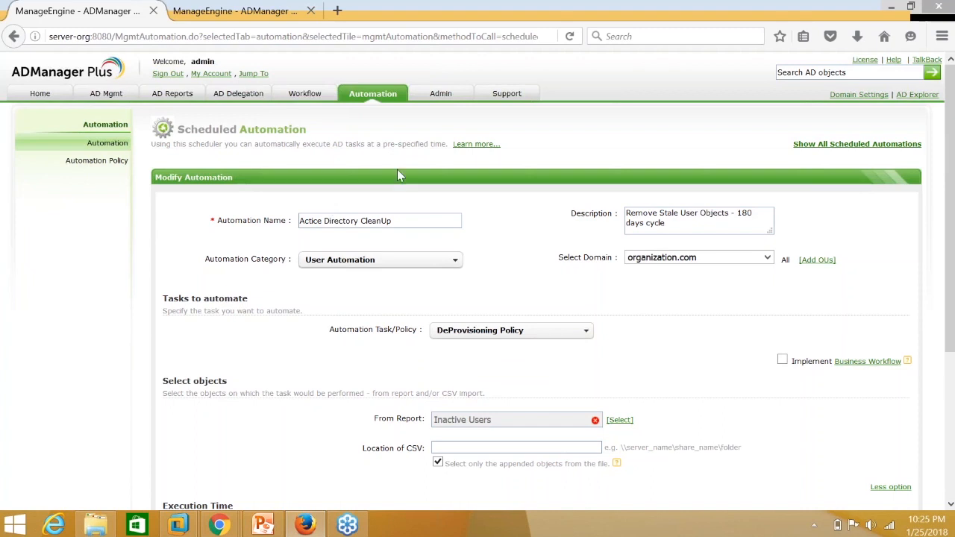
# Open Automate 360* User Onboarding for editing and select its NewJoinees CSV location path.
pyautogui.click(892, 7)
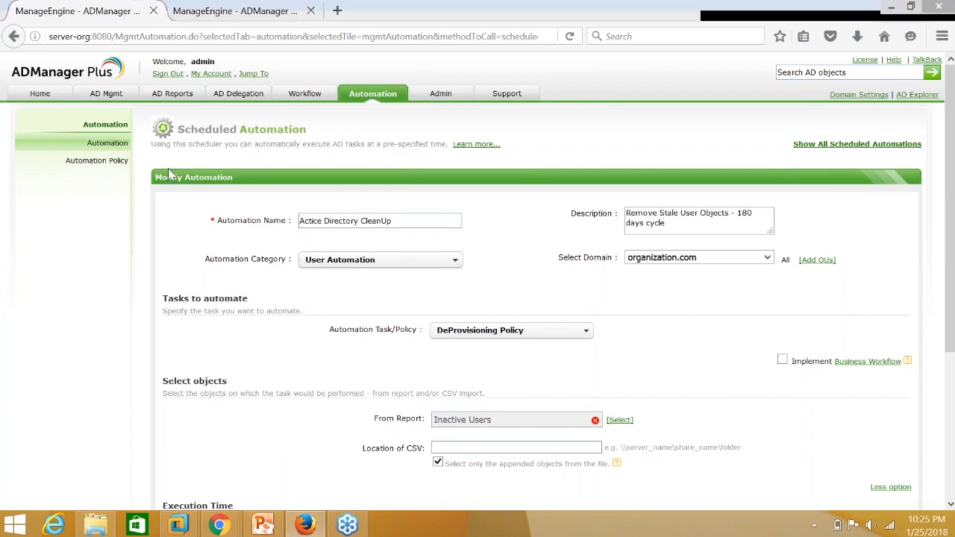
pyautogui.click(393, 103)
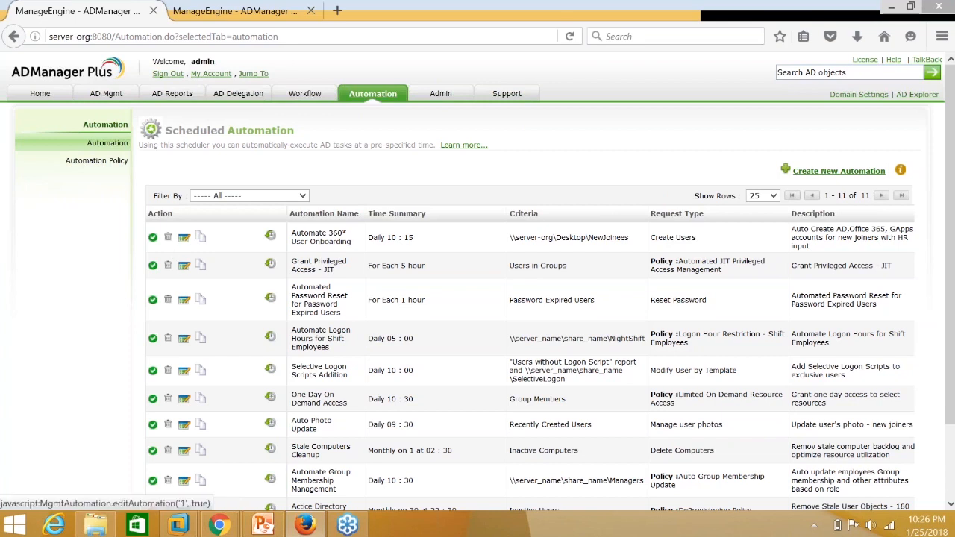
pyautogui.moveTo(293, 231); pyautogui.dragTo(343, 262)
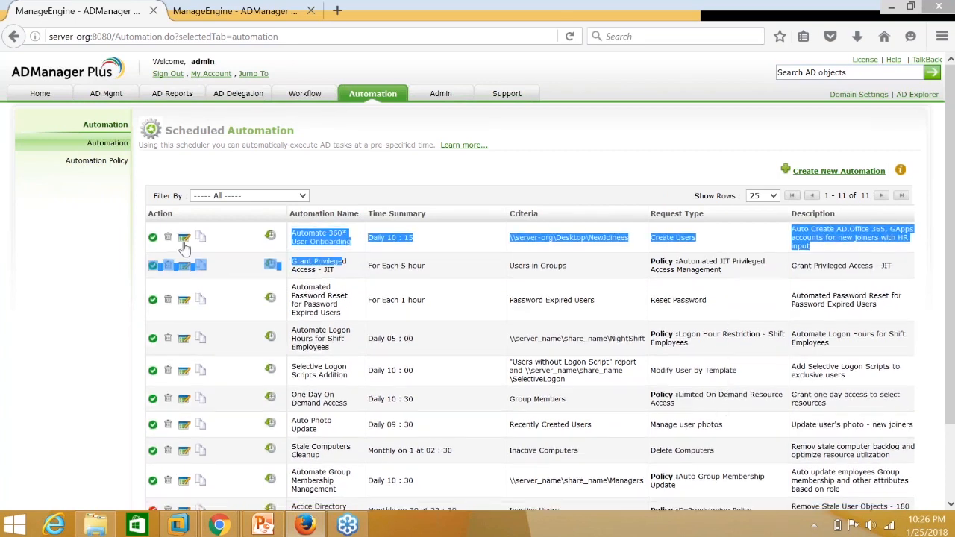
pyautogui.click(184, 247)
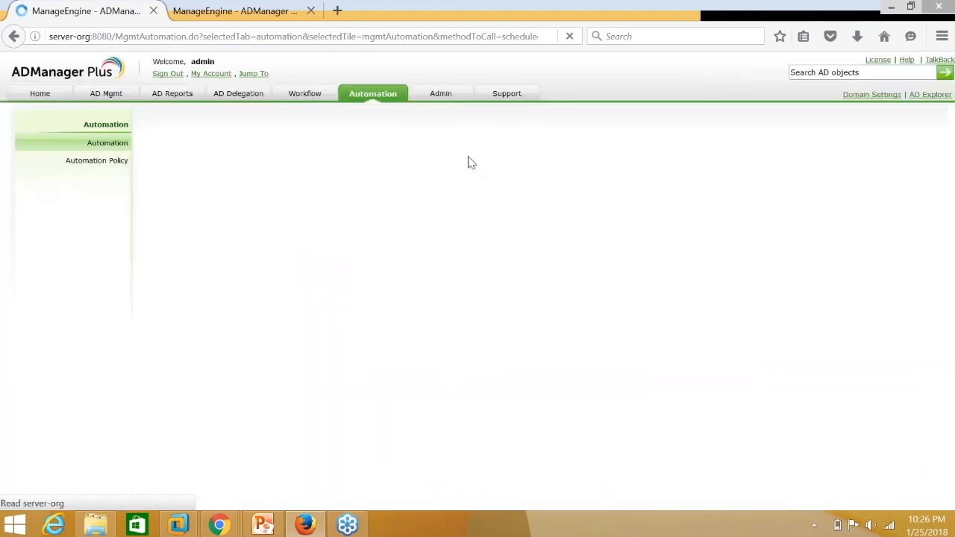
pyautogui.doubleClick(550, 387)
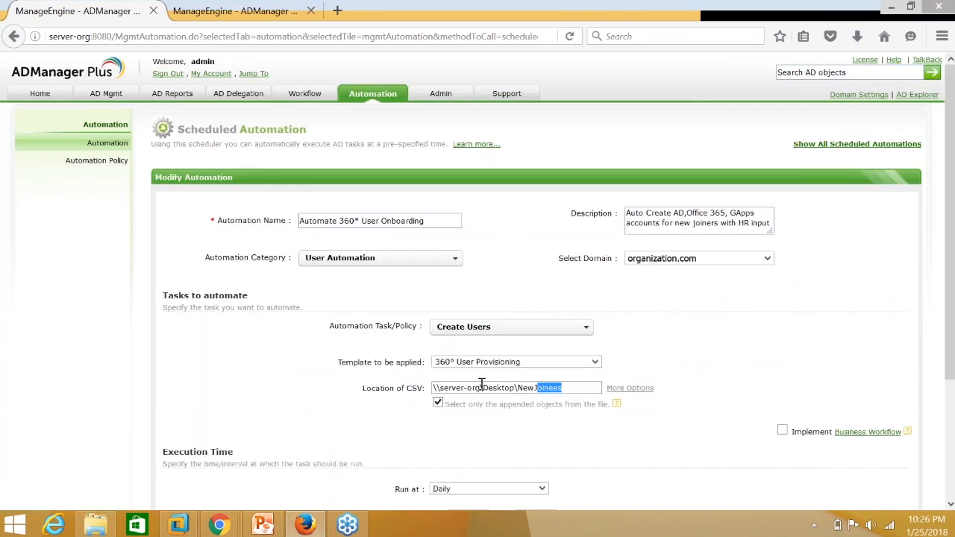
pyautogui.moveTo(481, 384); pyautogui.dragTo(432, 389)
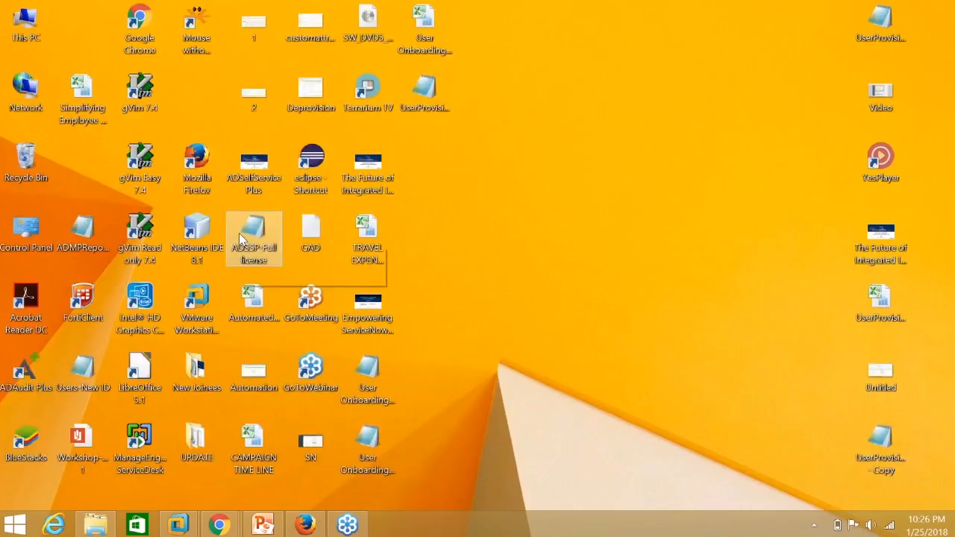
# Open User Onboarding - ADL in Notepad, review its givenname and templatename columns, then return to ADManager Plus.
pyautogui.click(370, 369)
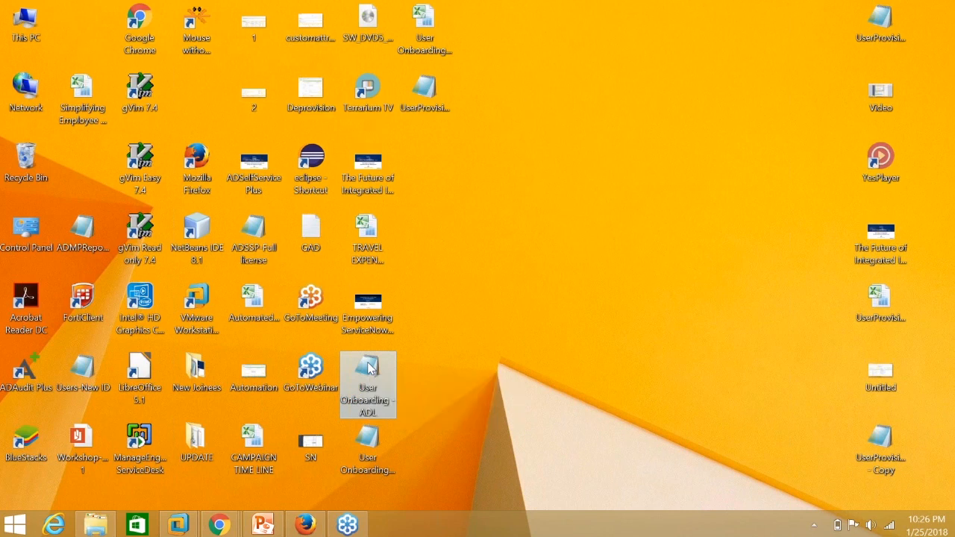
pyautogui.doubleClick(370, 369)
pyautogui.moveTo(91, 213); pyautogui.dragTo(151, 213)
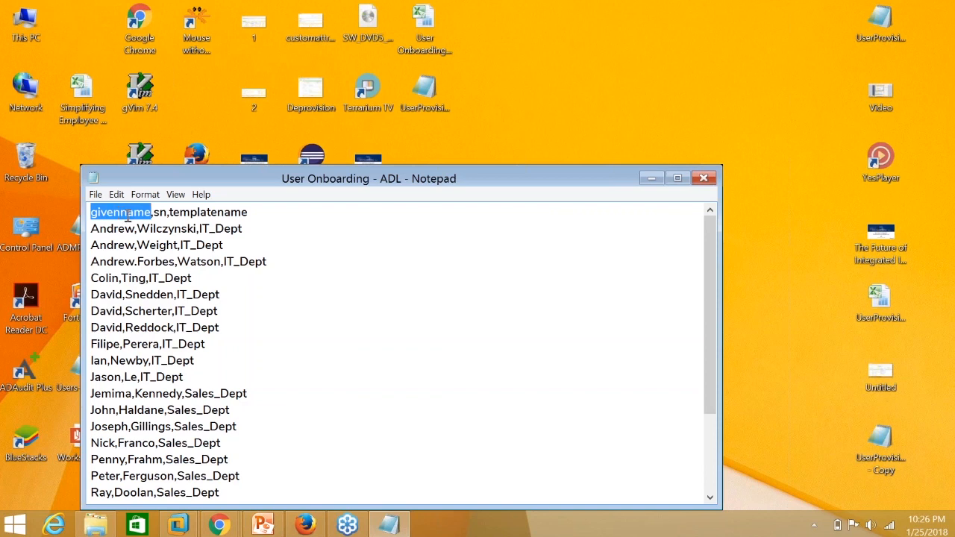
pyautogui.click(202, 212)
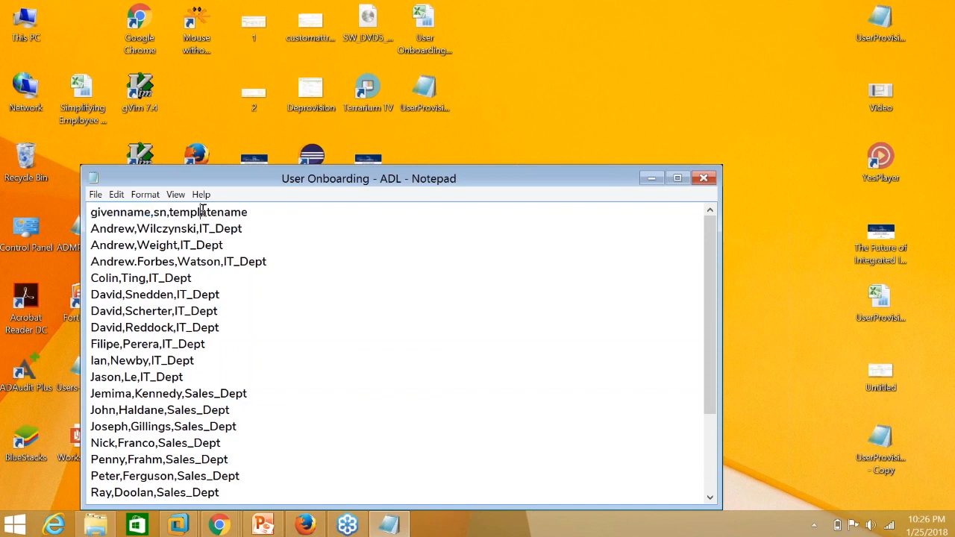
pyautogui.moveTo(173, 213); pyautogui.dragTo(250, 228)
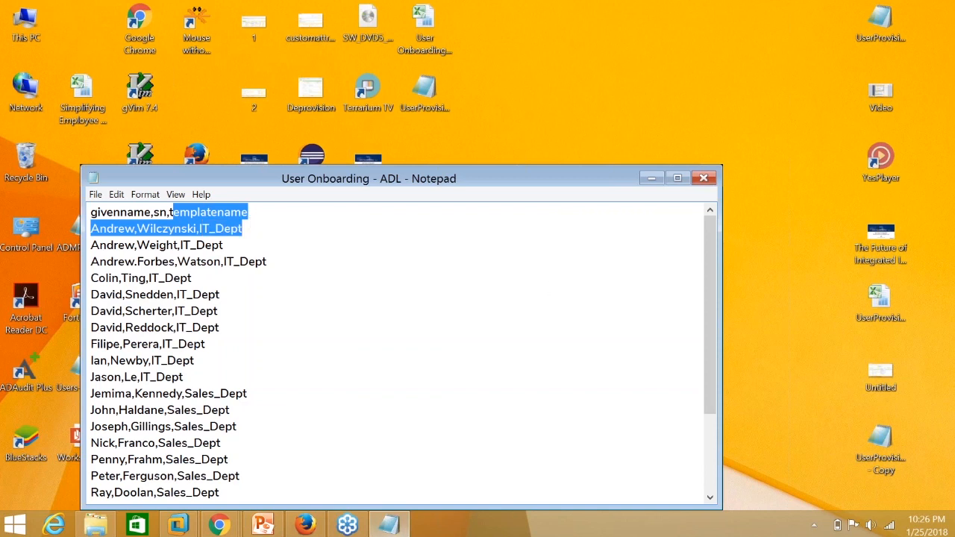
pyautogui.click(390, 525)
pyautogui.click(307, 527)
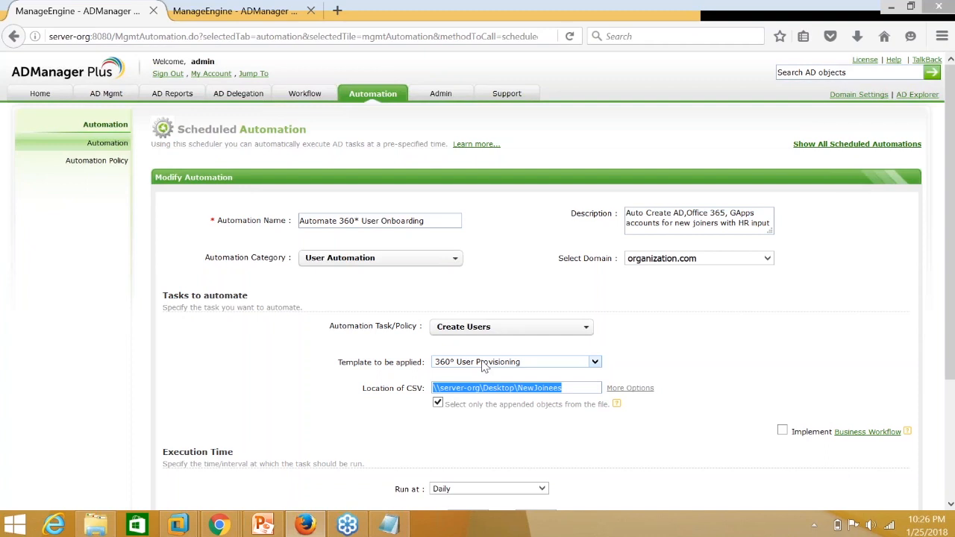
pyautogui.click(391, 525)
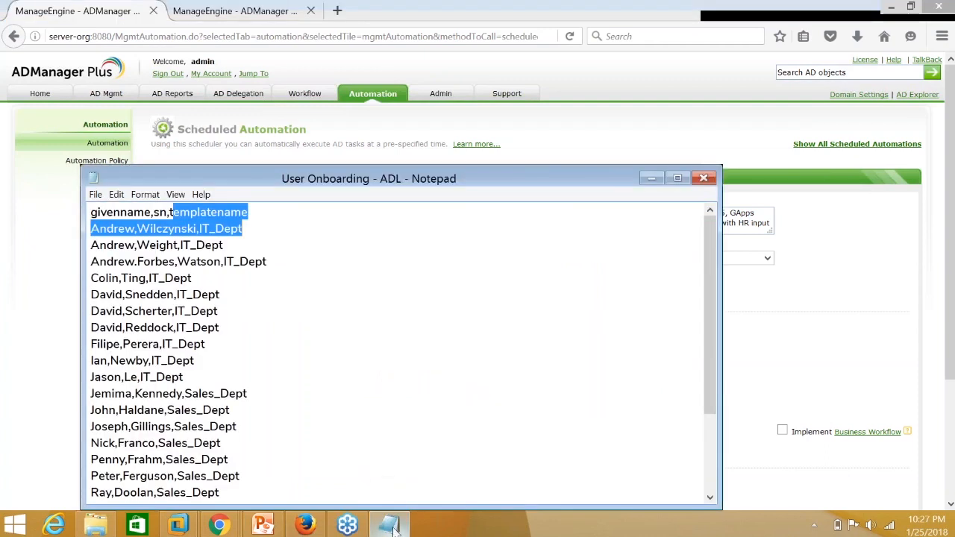
pyautogui.scroll(-3, 286, 360)
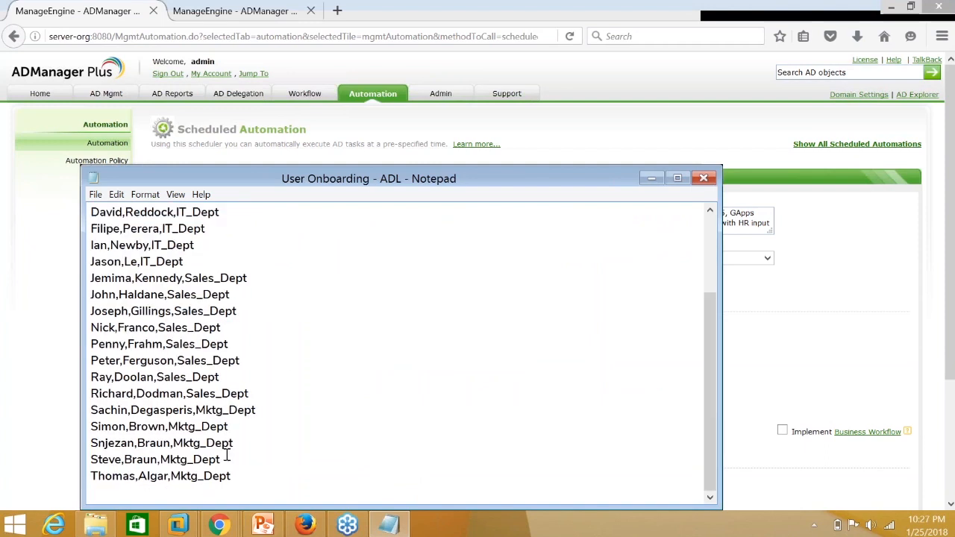
pyautogui.moveTo(98, 476); pyautogui.dragTo(211, 459)
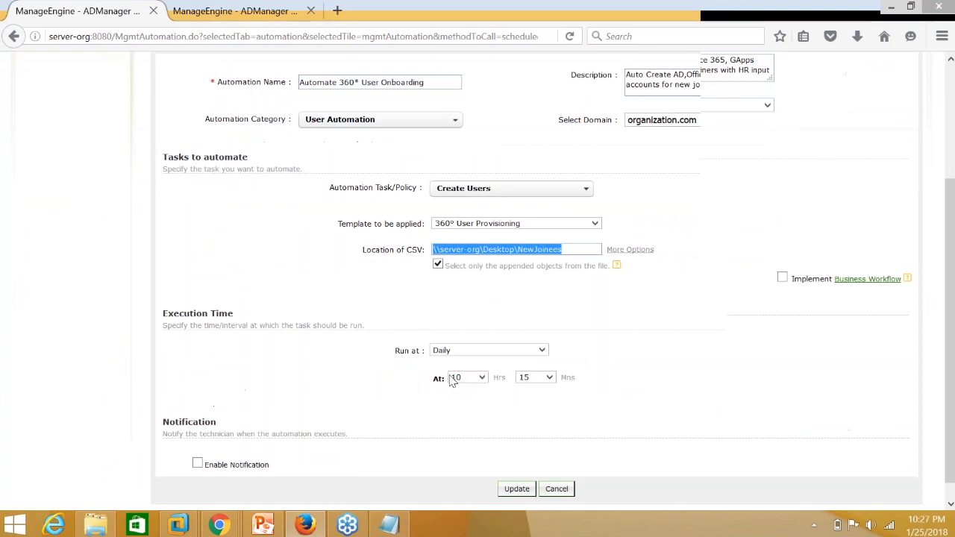
# Schedule the Automate 360° User Onboarding automation to run daily at 12:00.
pyautogui.scroll(-1, 463, 358)
pyautogui.click(473, 332)
pyautogui.click(470, 351)
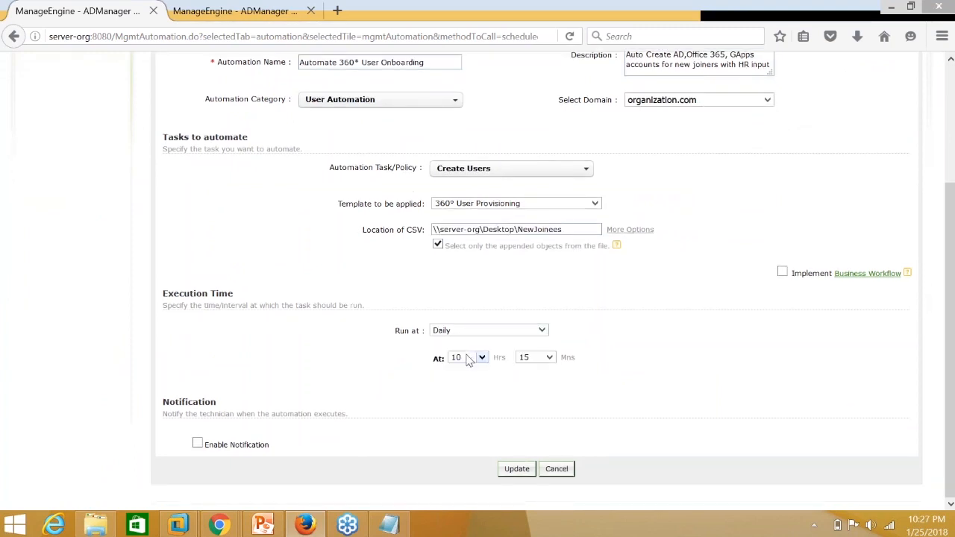
pyautogui.click(482, 359)
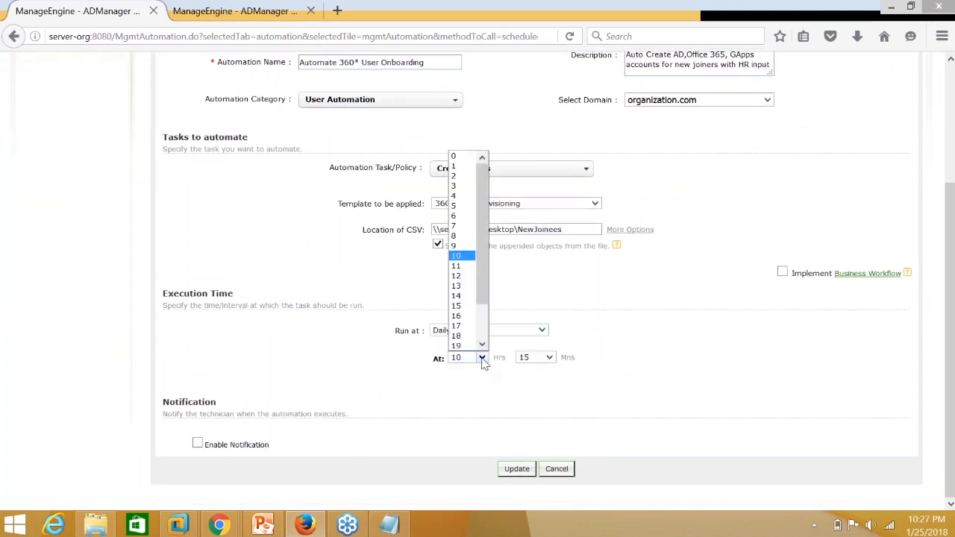
pyautogui.click(467, 275)
pyautogui.click(550, 359)
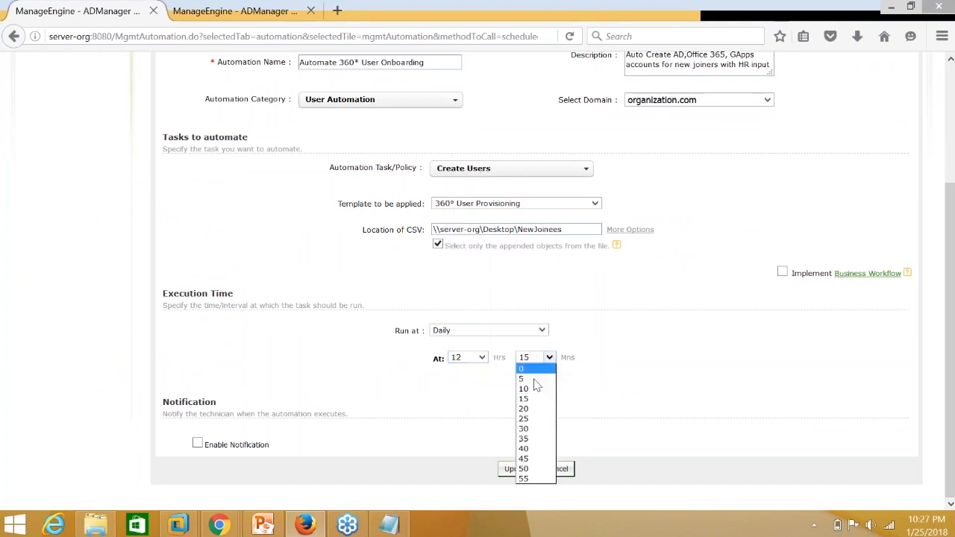
pyautogui.click(527, 368)
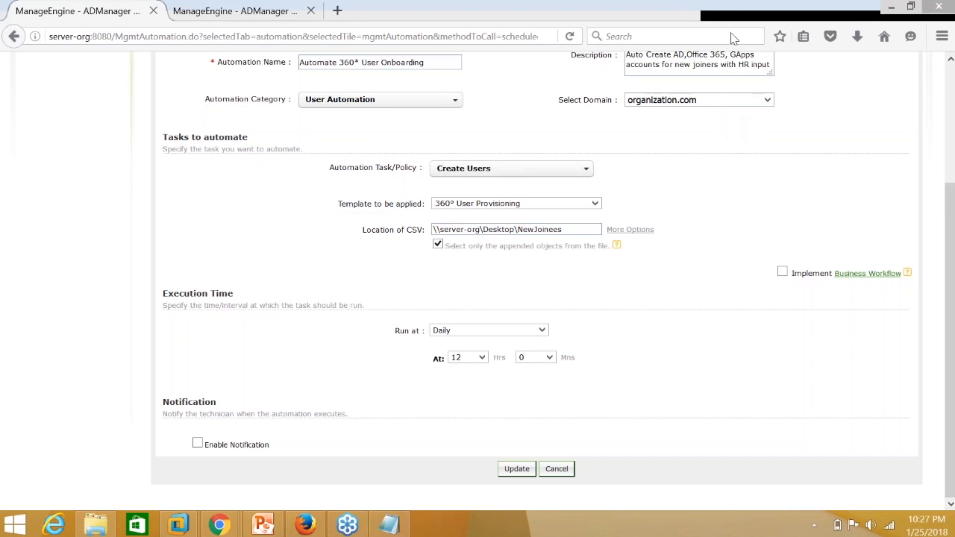
pyautogui.scroll(3, 386, 222)
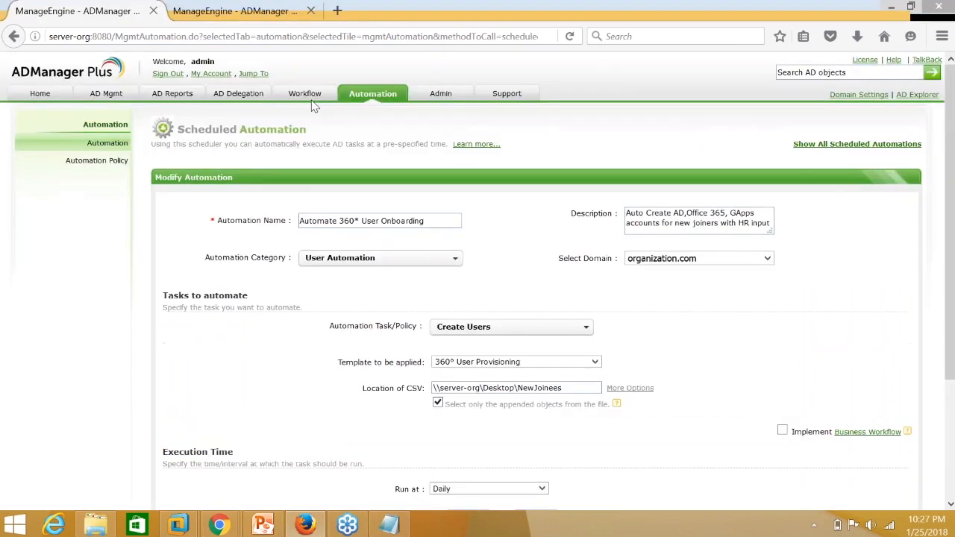
# Open the AD Delegation Help Desk Audit Report for all technicians and view its Period options.
pyautogui.click(233, 98)
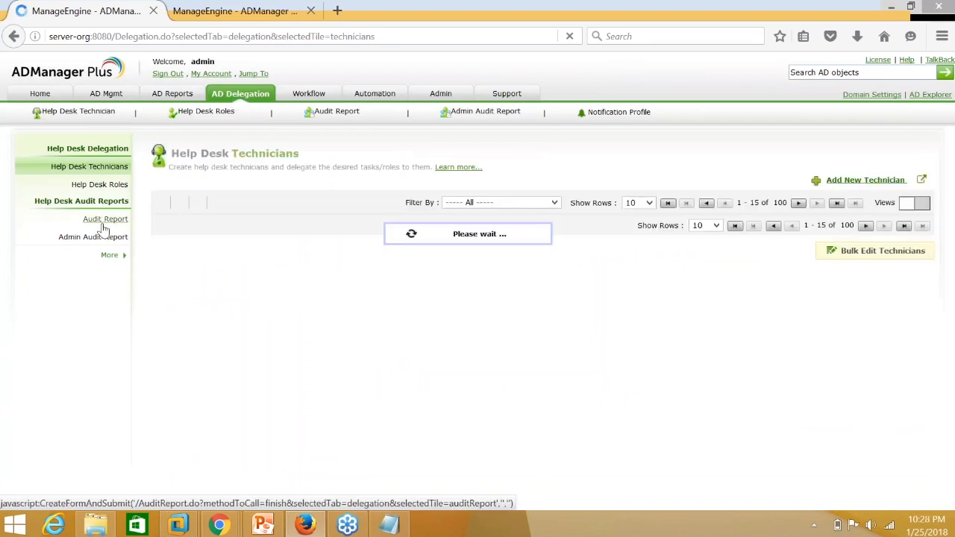
pyautogui.click(103, 225)
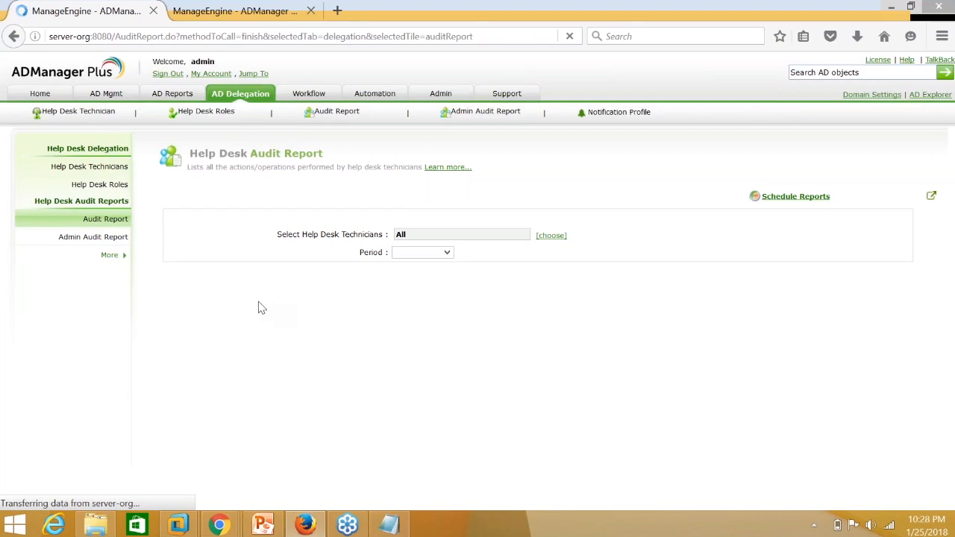
pyautogui.click(119, 222)
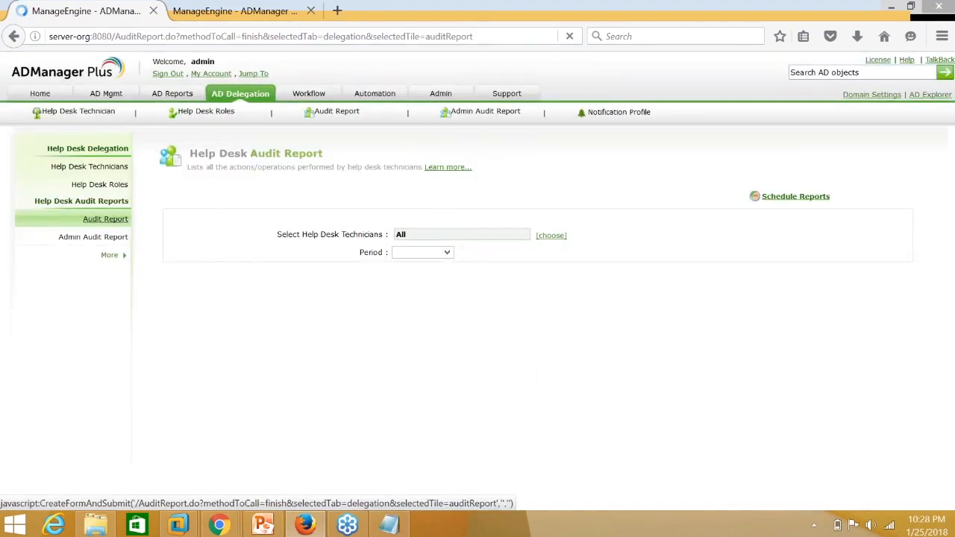
pyautogui.click(446, 254)
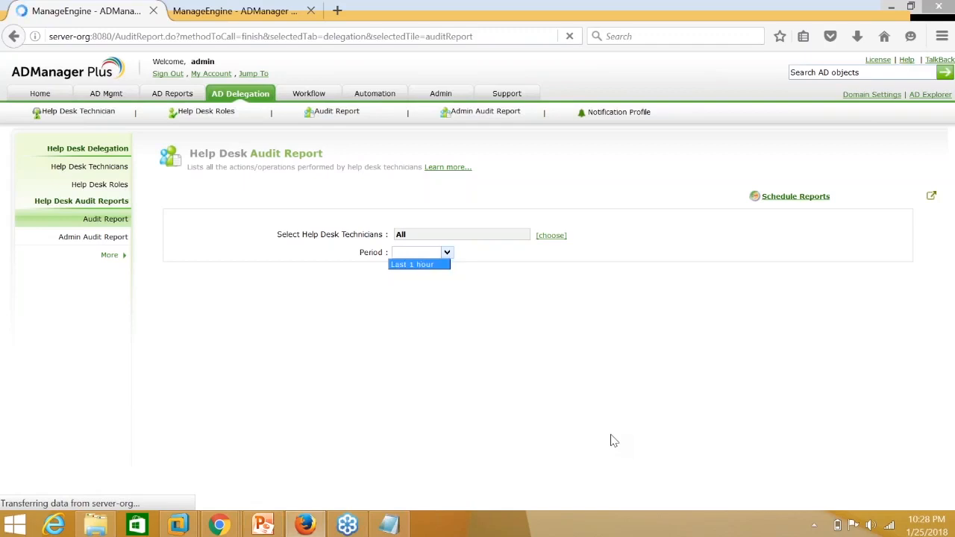
# Inspect the audit report's first rows, including the deleted user, and view the Create Bulk Users action's properties.
pyautogui.click(112, 380)
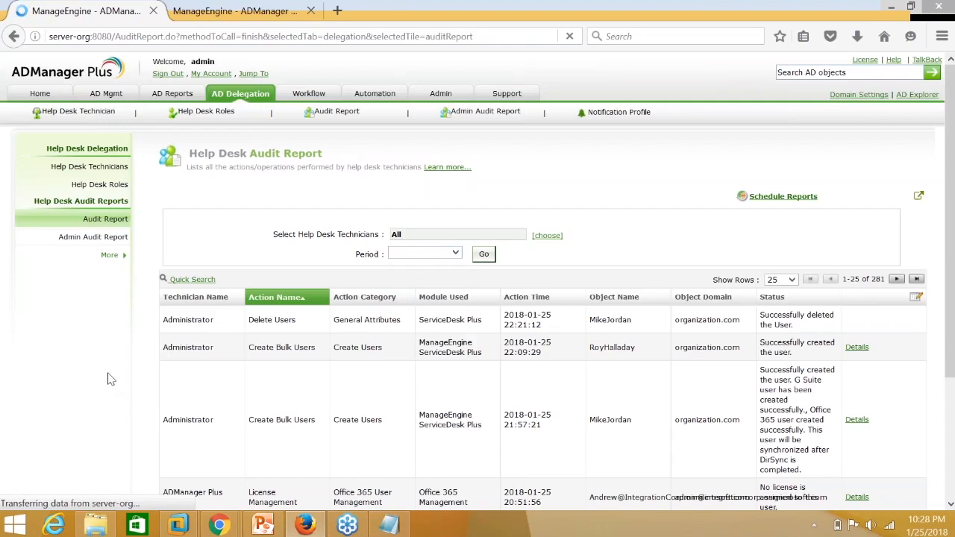
pyautogui.scroll(-1, 119, 375)
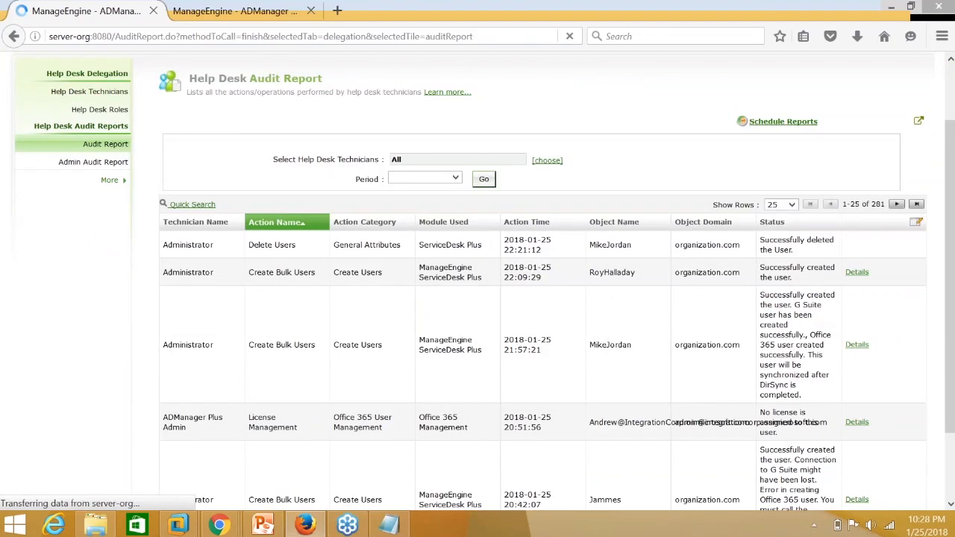
pyautogui.moveTo(591, 345); pyautogui.dragTo(629, 349)
pyautogui.click(634, 357)
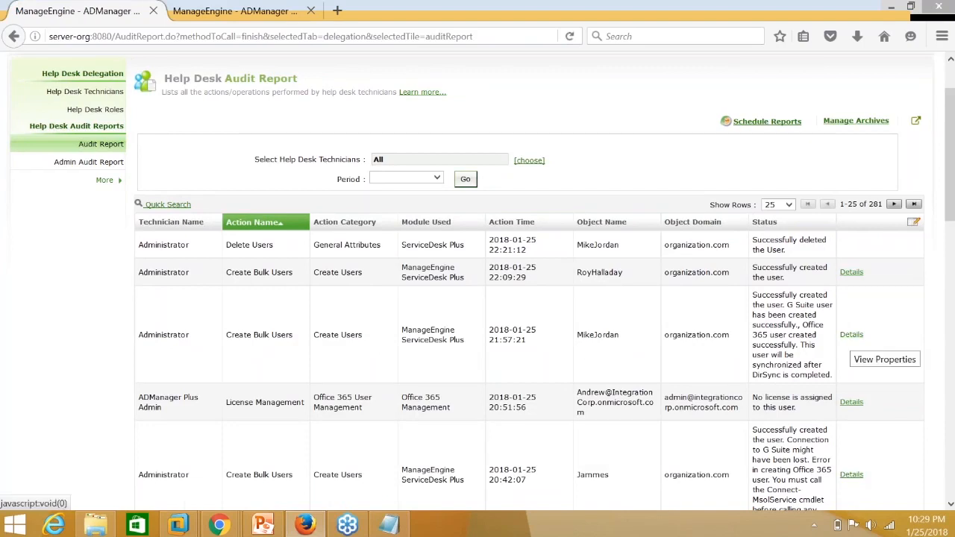
pyautogui.click(851, 334)
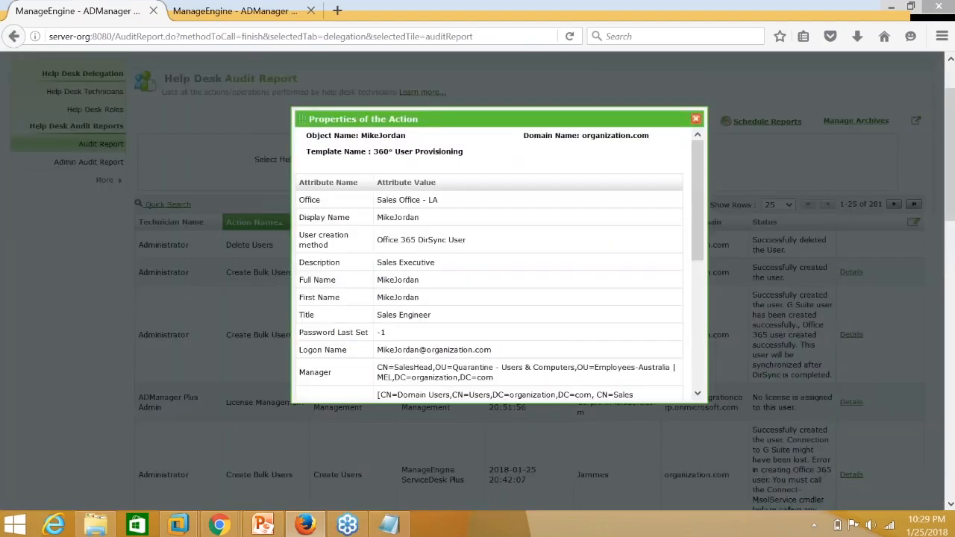
pyautogui.moveTo(702, 231); pyautogui.dragTo(707, 366)
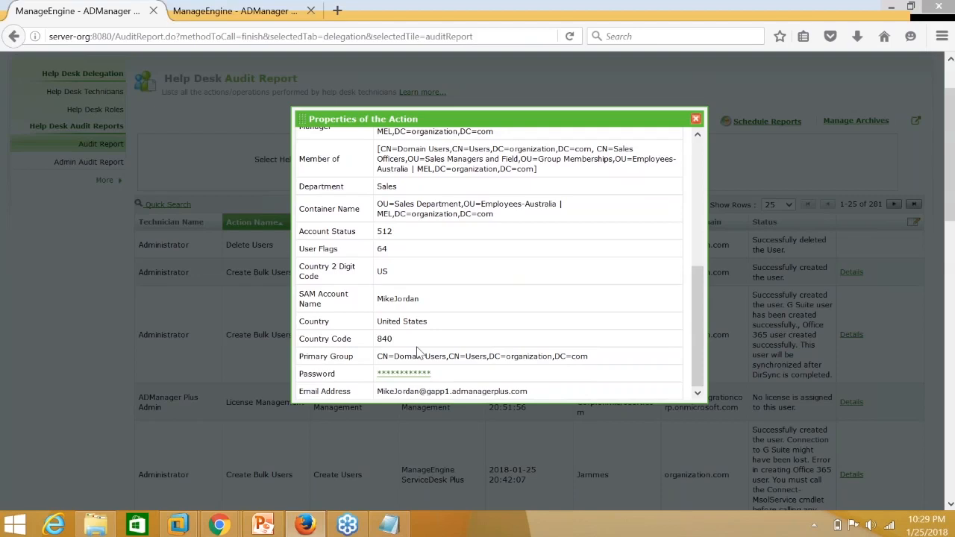
pyautogui.scroll(1, 418, 338)
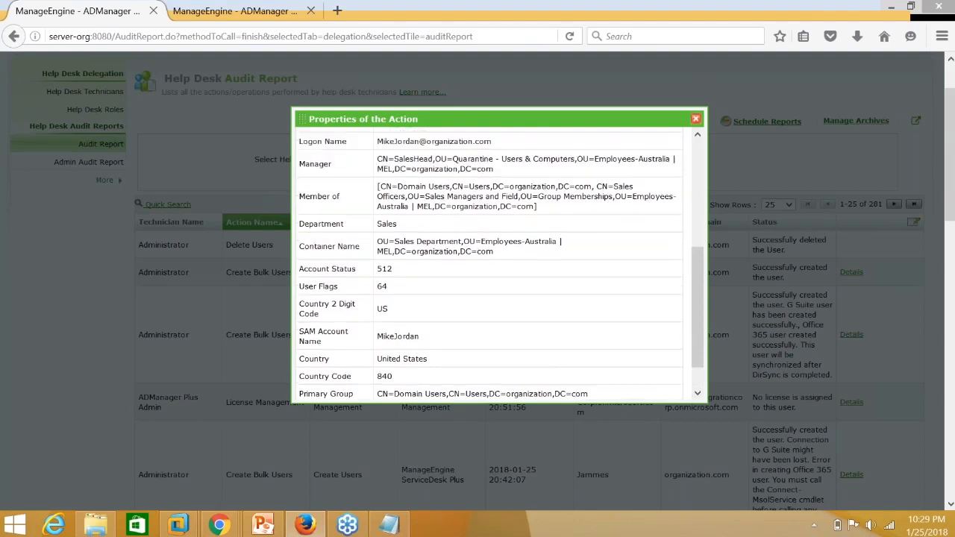
pyautogui.scroll(3, 439, 212)
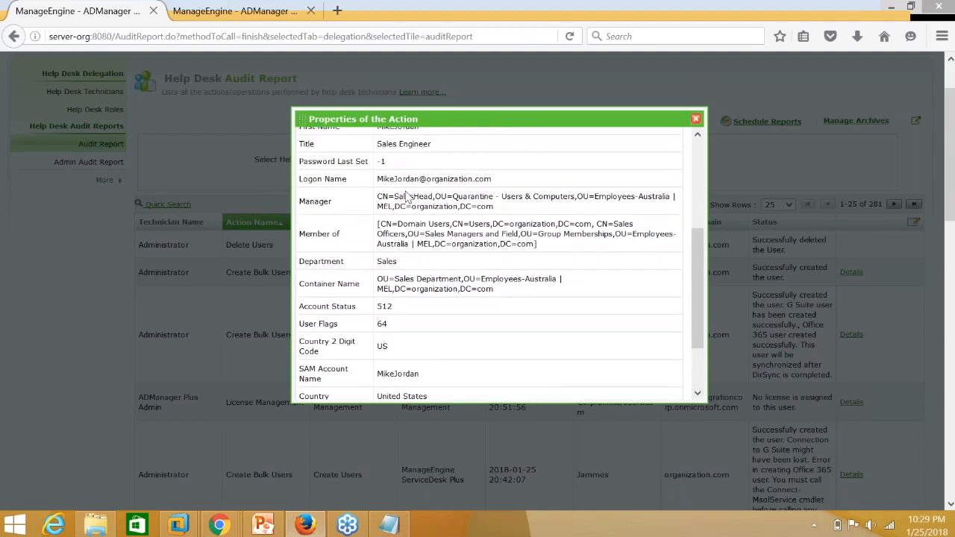
pyautogui.scroll(4, 439, 213)
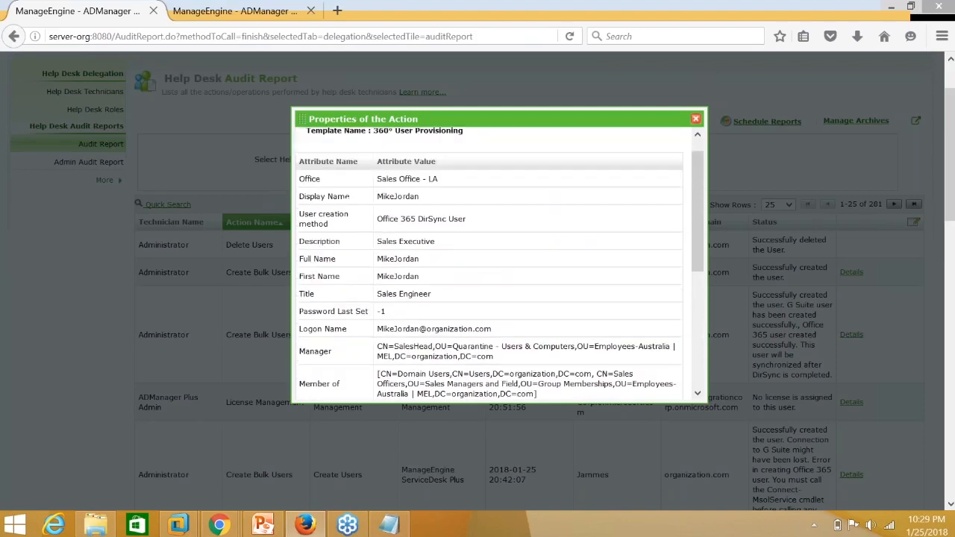
pyautogui.moveTo(377, 222); pyautogui.dragTo(464, 220)
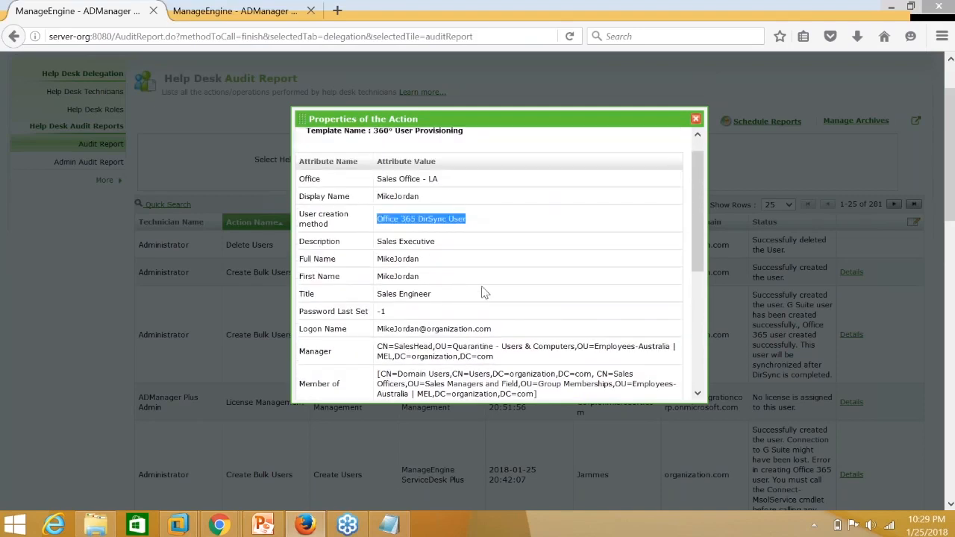
pyautogui.click(695, 120)
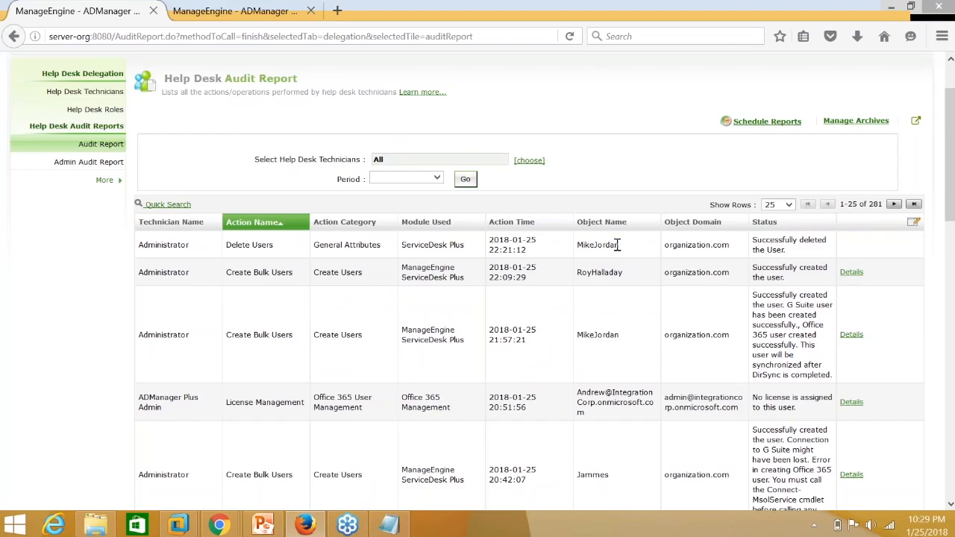
pyautogui.moveTo(753, 240); pyautogui.dragTo(786, 251)
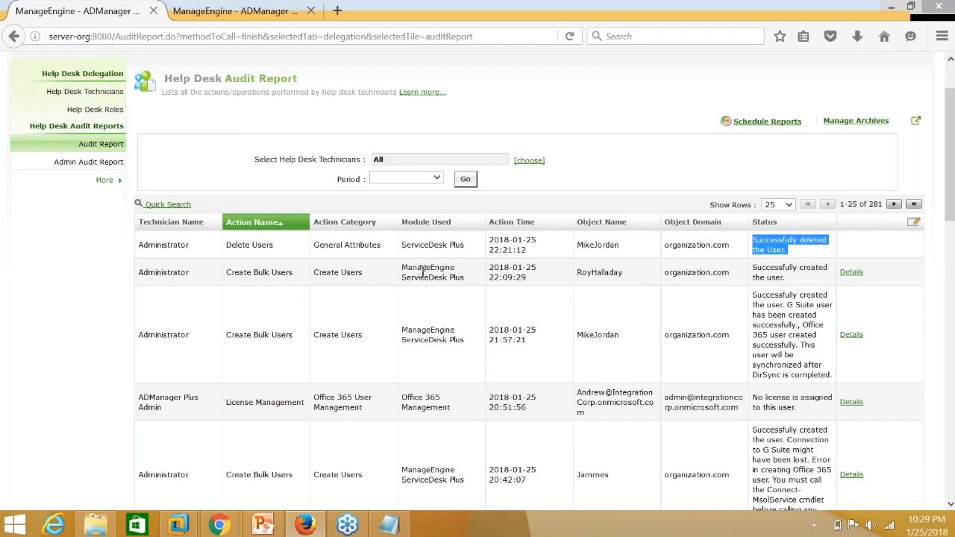
pyautogui.scroll(-5, 432, 284)
pyautogui.scroll(-2, 440, 292)
pyautogui.scroll(-2, 428, 254)
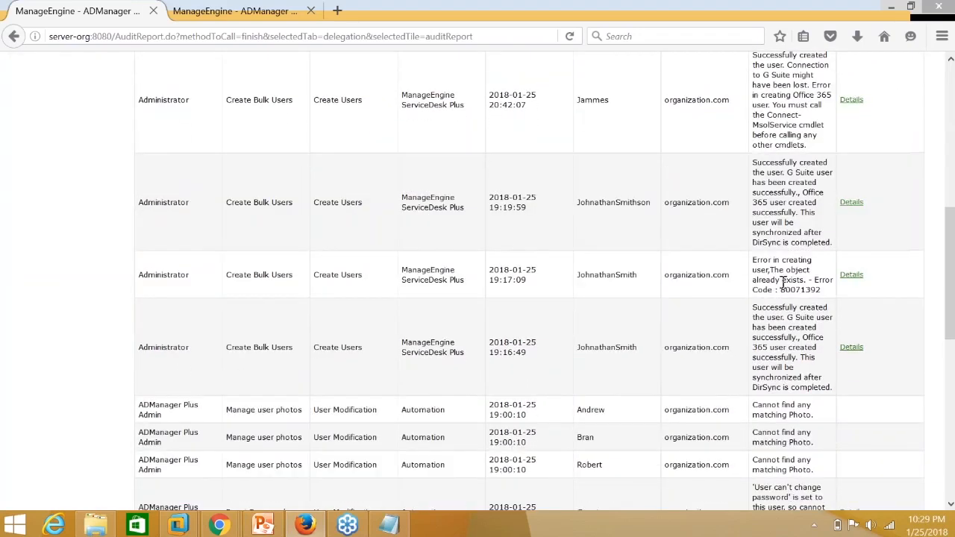
pyautogui.scroll(-1, 784, 284)
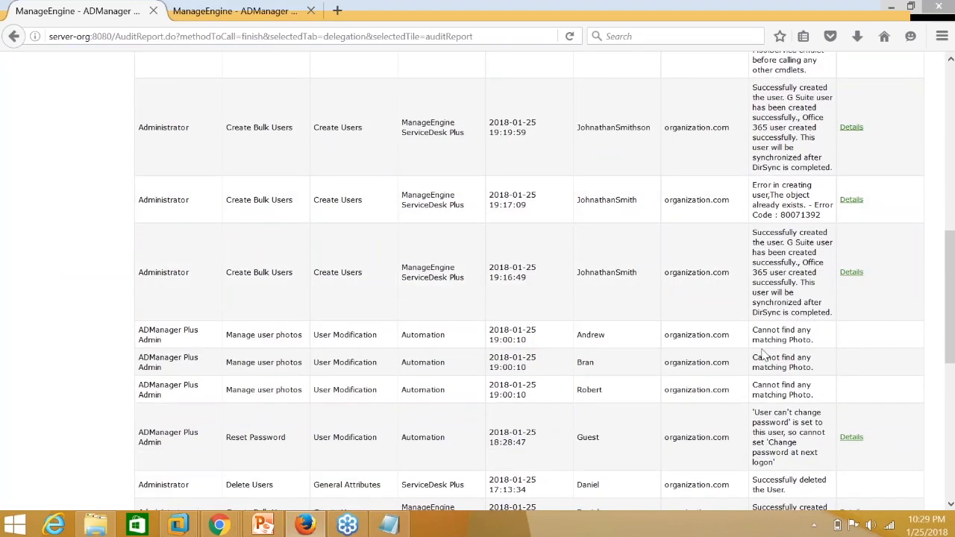
pyautogui.scroll(-2, 763, 356)
pyautogui.scroll(-1, 798, 392)
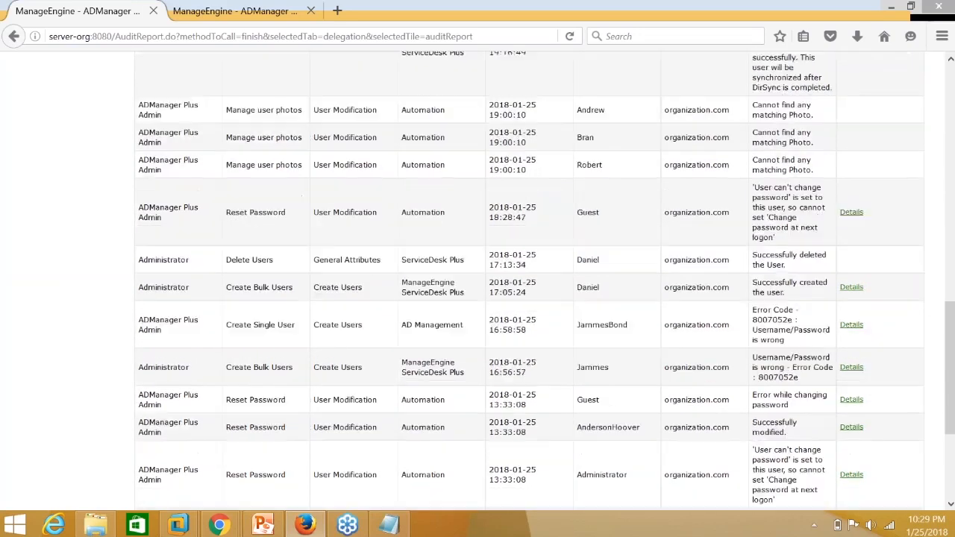
pyautogui.scroll(-3, 723, 387)
pyautogui.scroll(15, 723, 388)
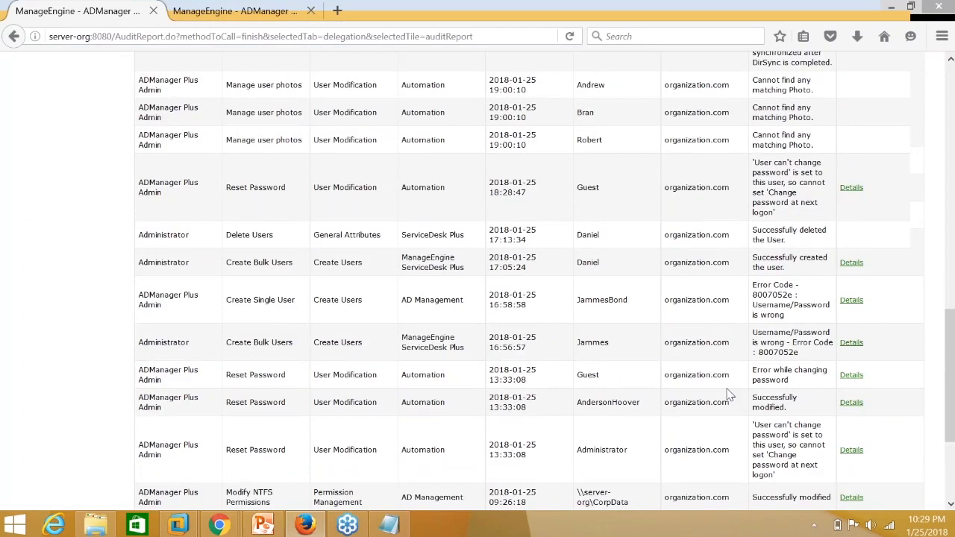
pyautogui.scroll(3, 727, 389)
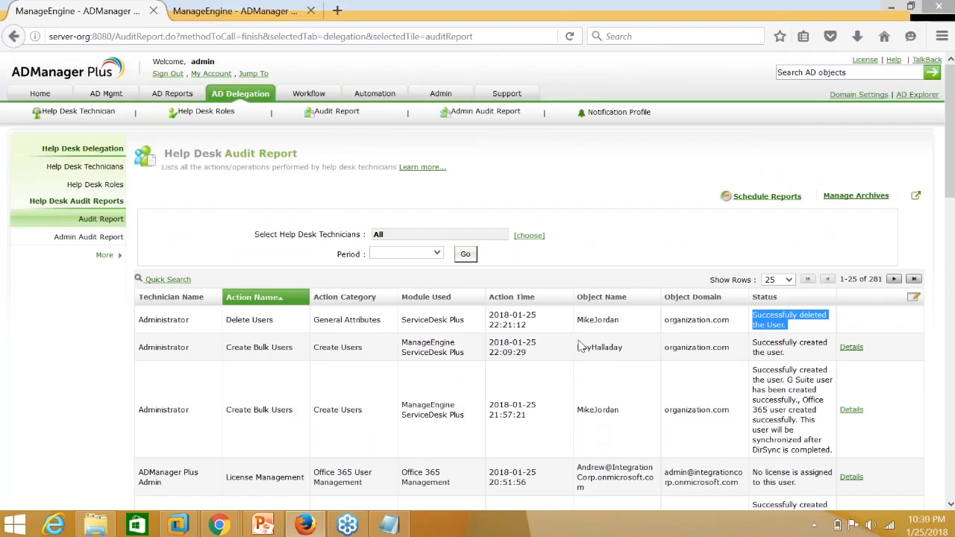
# Check Schedule Reports (none exist), return to the Audit Report, and bring PowerPoint back.
pyautogui.click(754, 200)
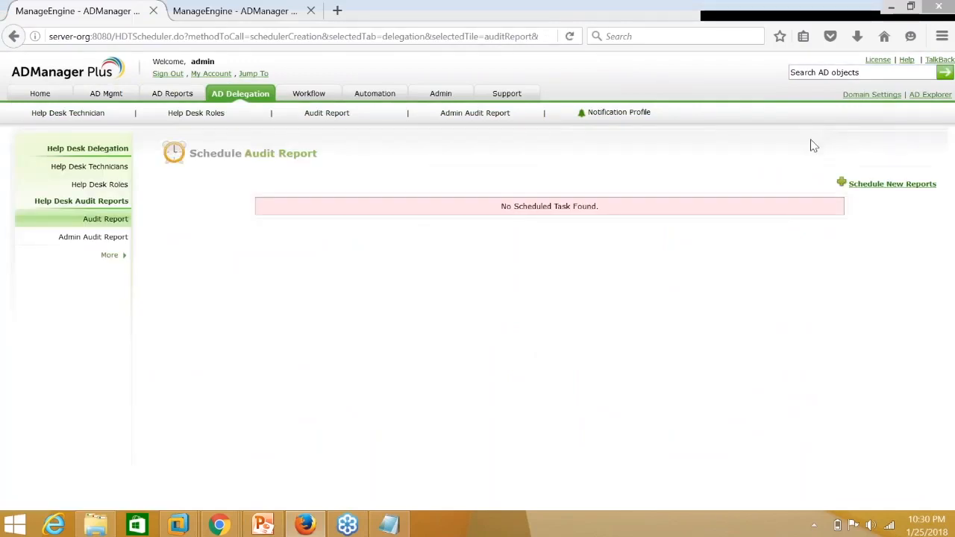
pyautogui.click(115, 218)
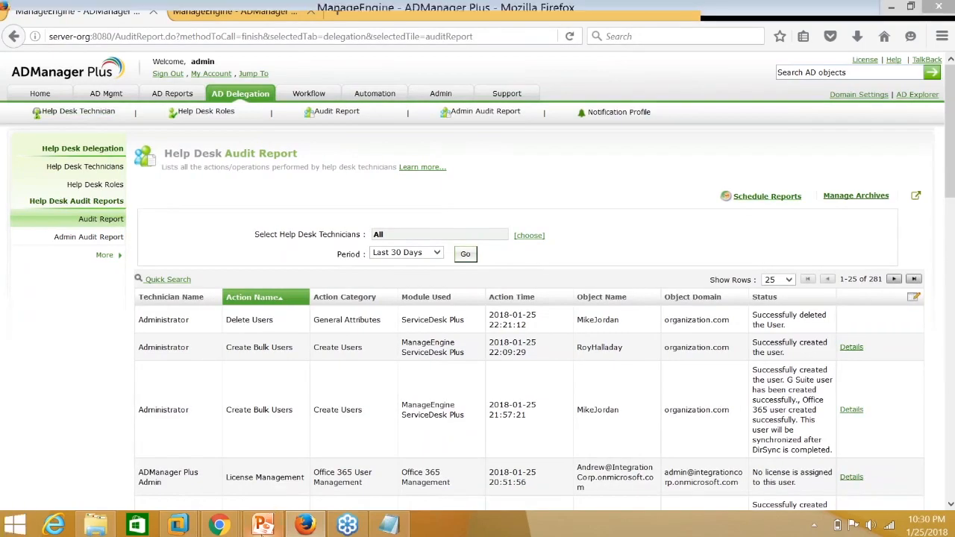
pyautogui.click(263, 526)
# Advance the presentation through slides 11 and 12 to slide 13, 'Signs you may need AD automation'.
pyautogui.press('pagedown')
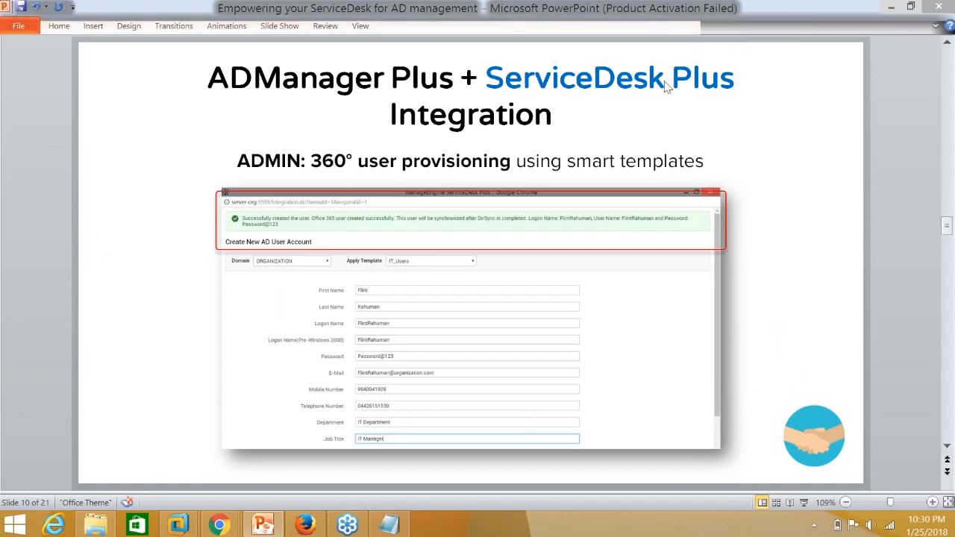
pyautogui.scroll(-1, 757, 296)
pyautogui.click(756, 296)
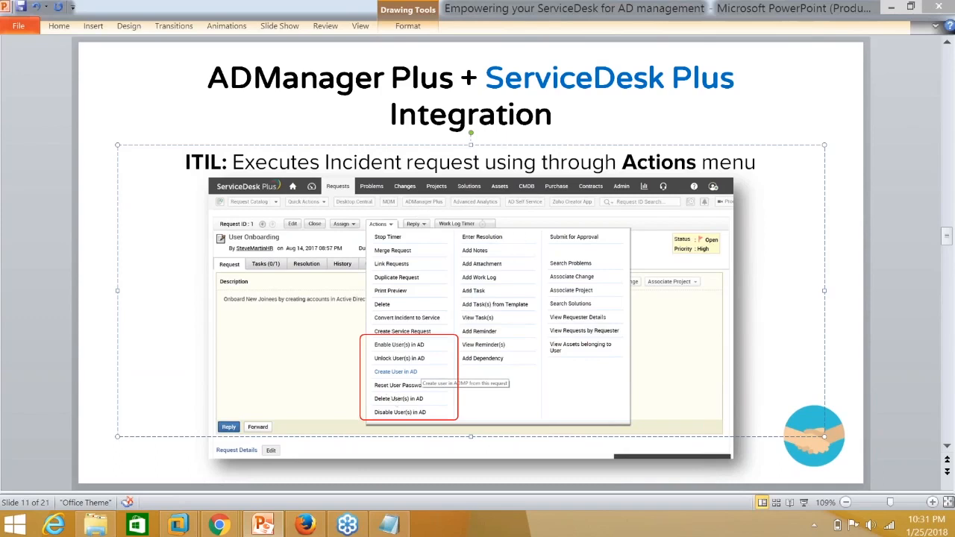
pyautogui.click(866, 262)
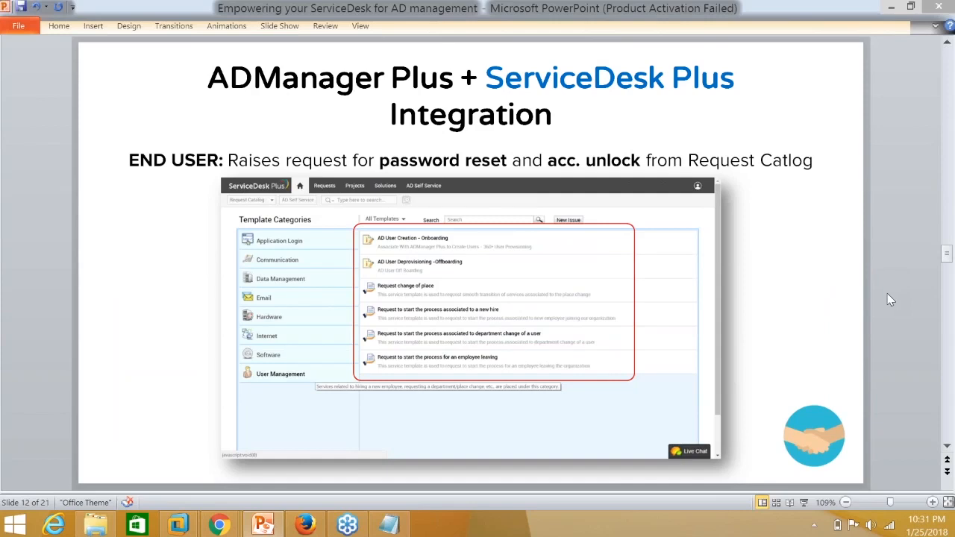
pyautogui.press('pagedown')
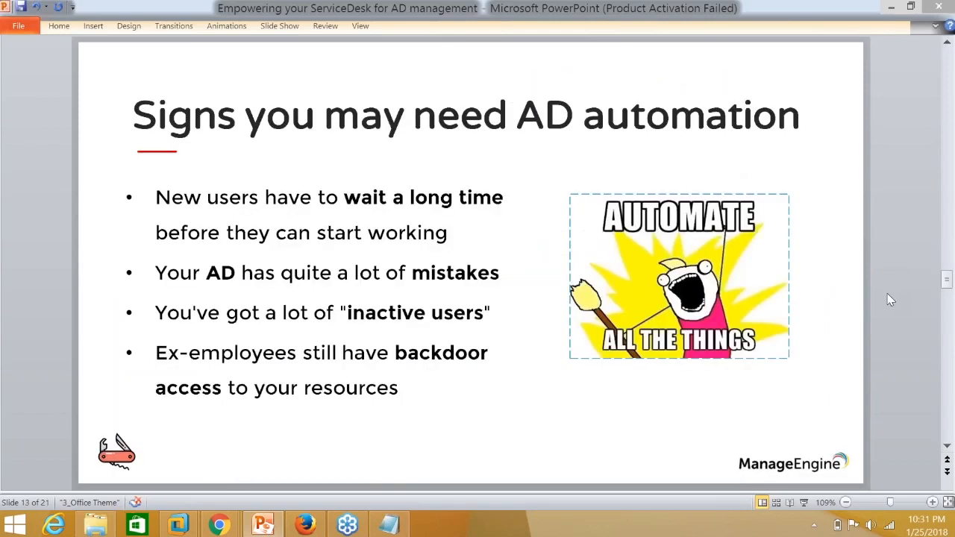